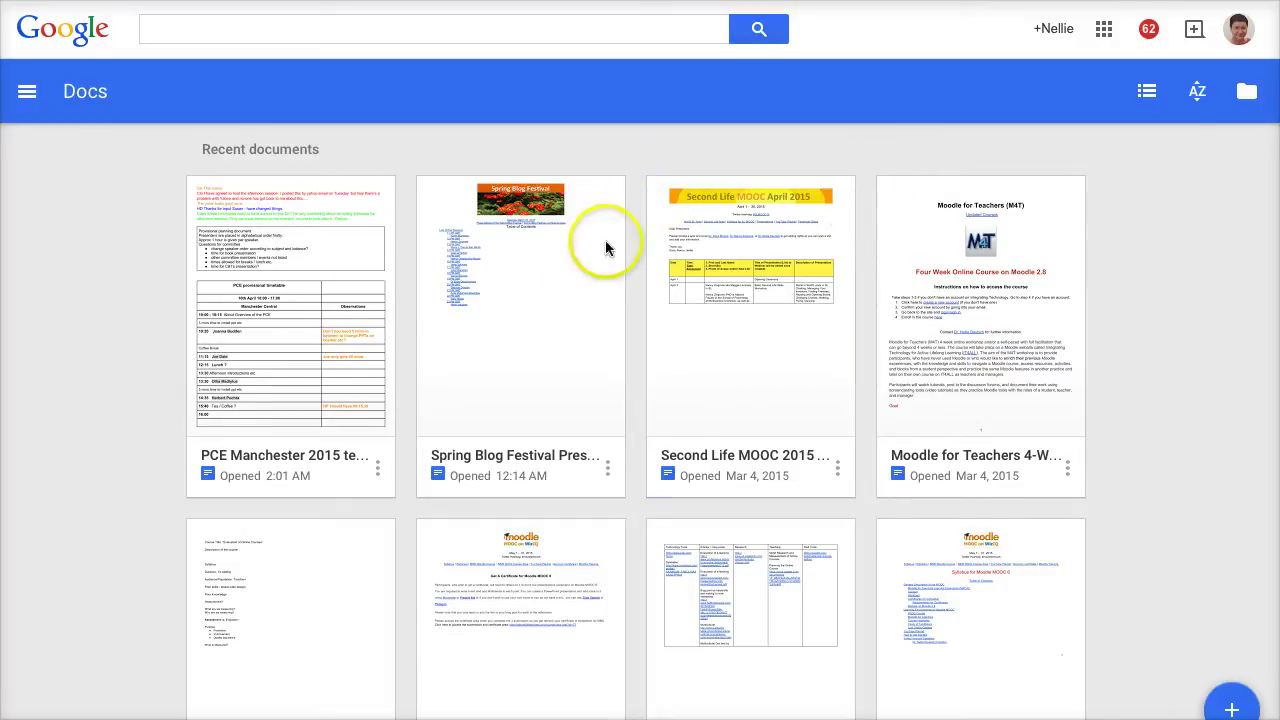
Open the Google apps launcher from the Docs recent-documents home screen.
left_click(552, 317)
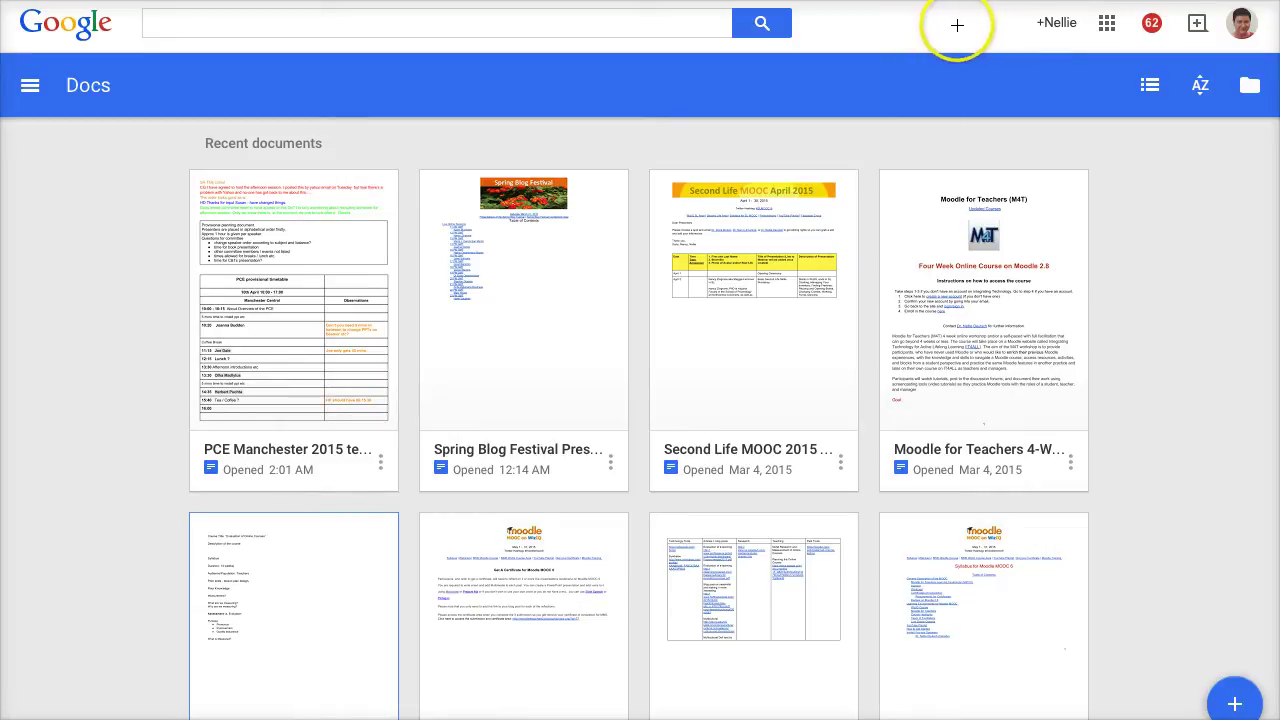
left_click(955, 22)
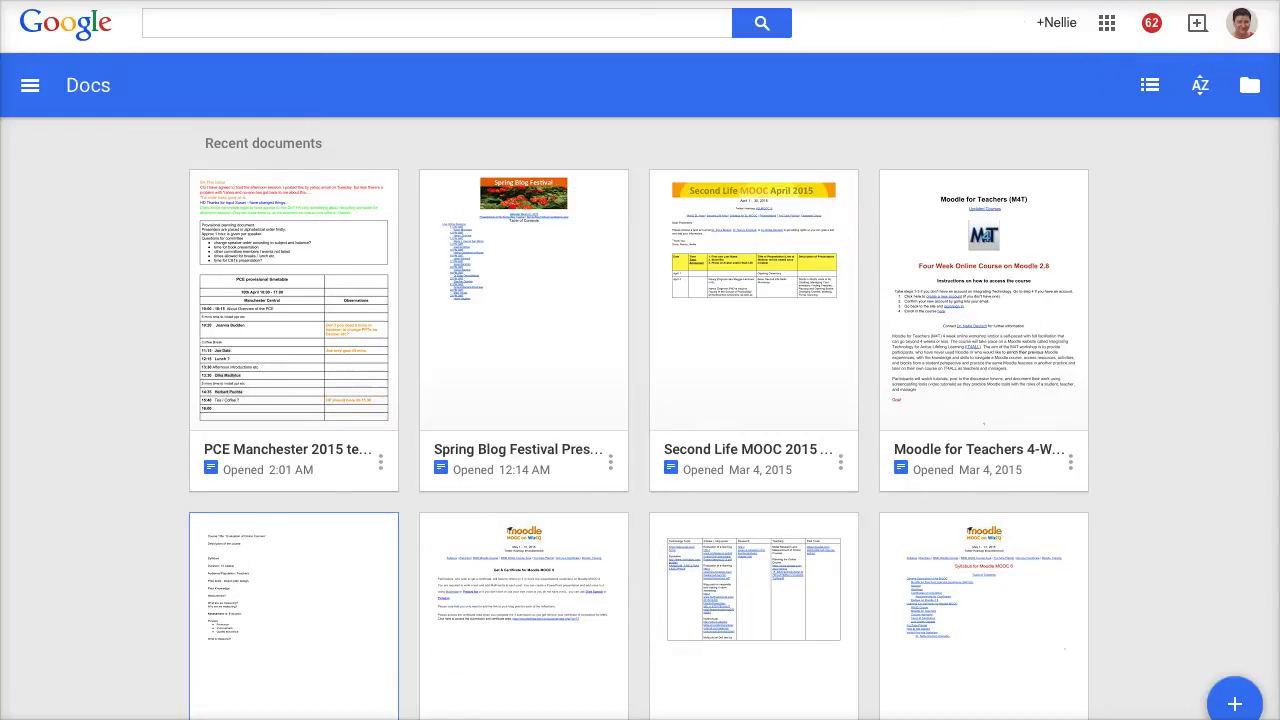
left_click(1108, 28)
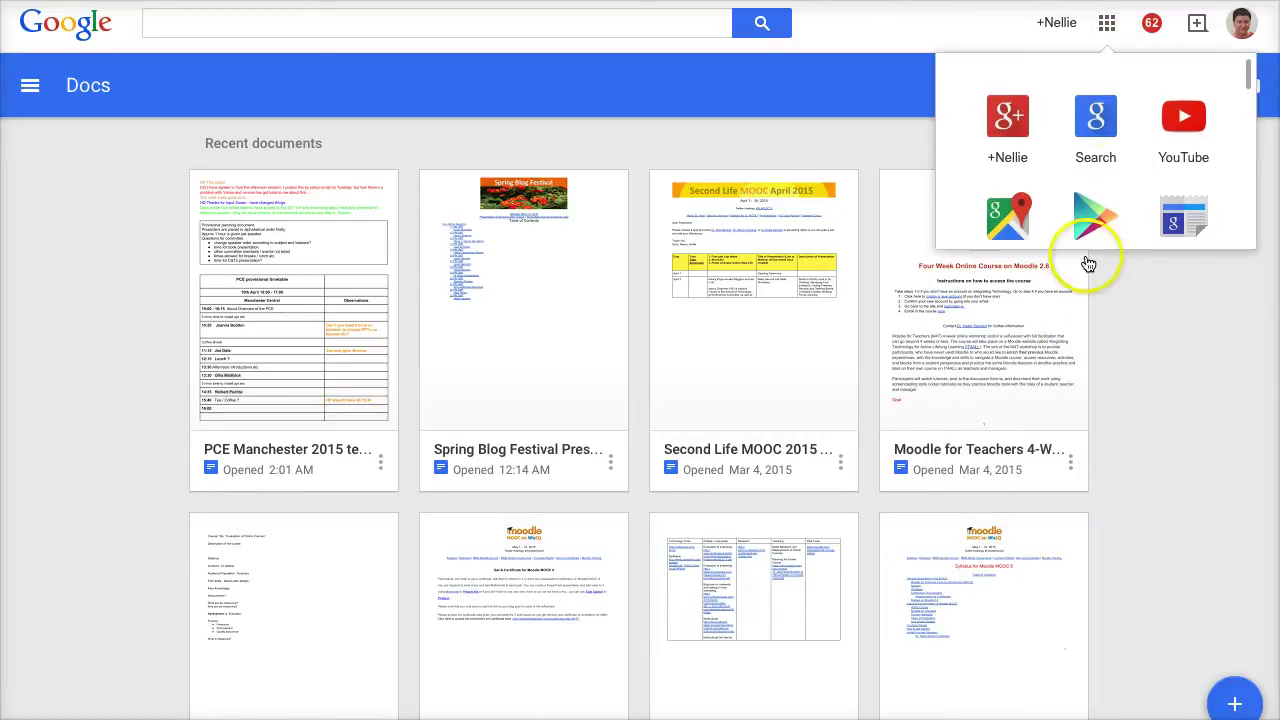
left_click(1100, 157)
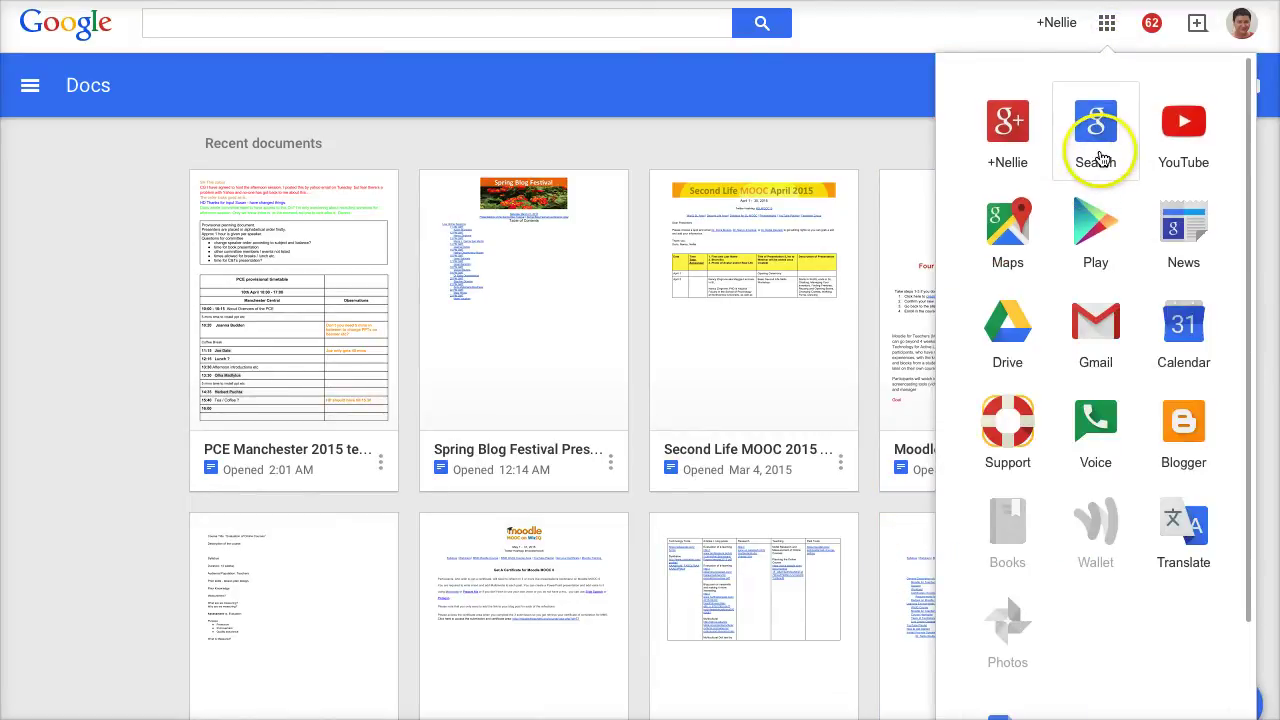
left_click(1010, 140)
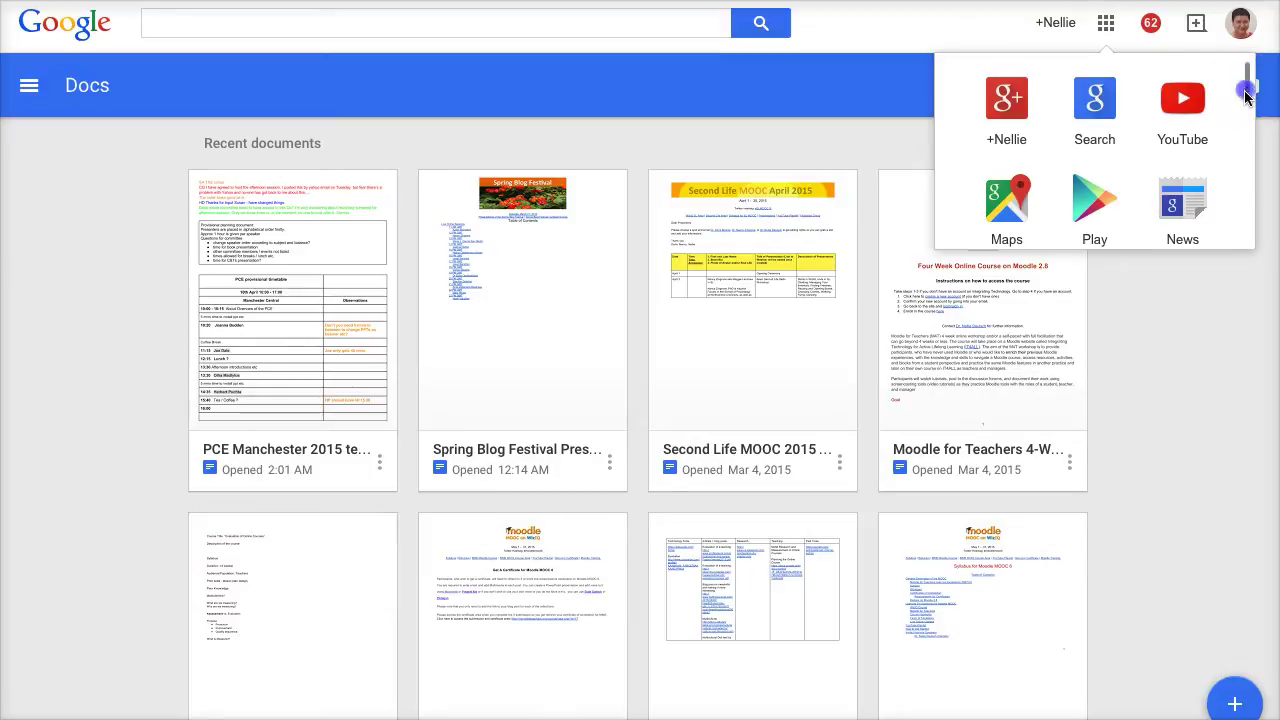
scroll(1168, 245, "down", 5)
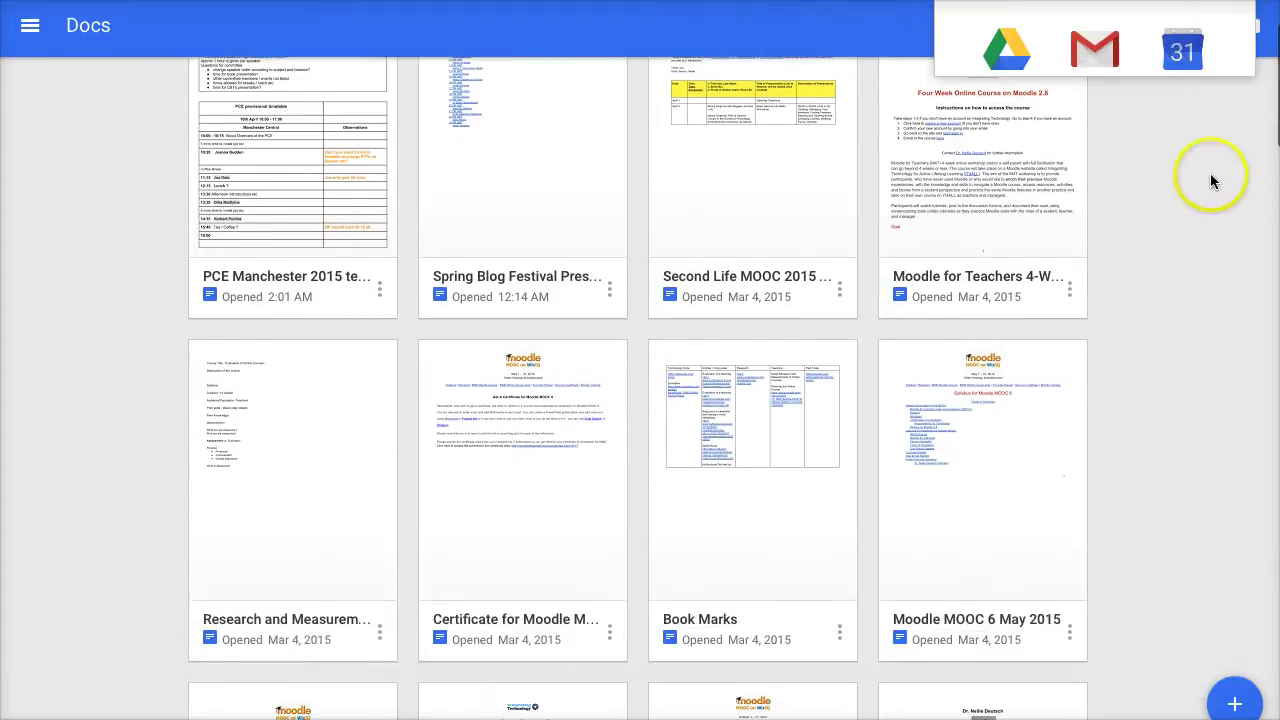
scroll(1208, 160, "up", 3)
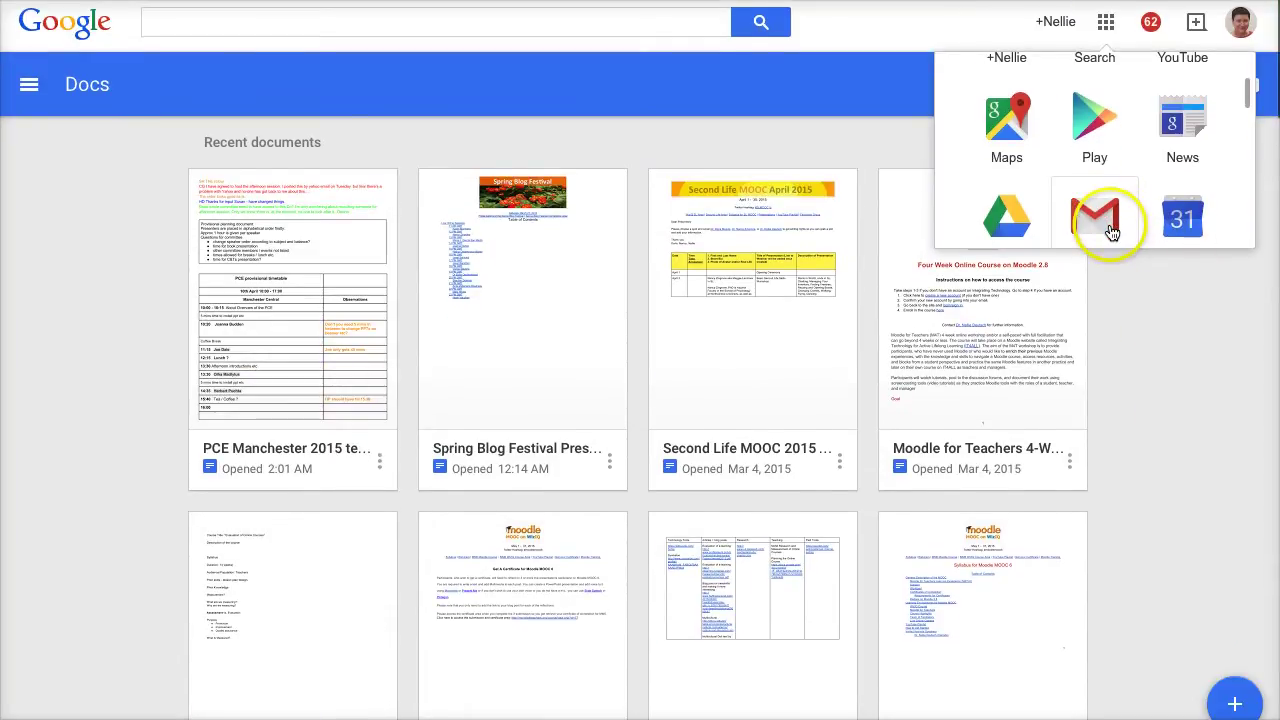
scroll(1116, 232, "down", 1)
scroll(1113, 238, "down", 3)
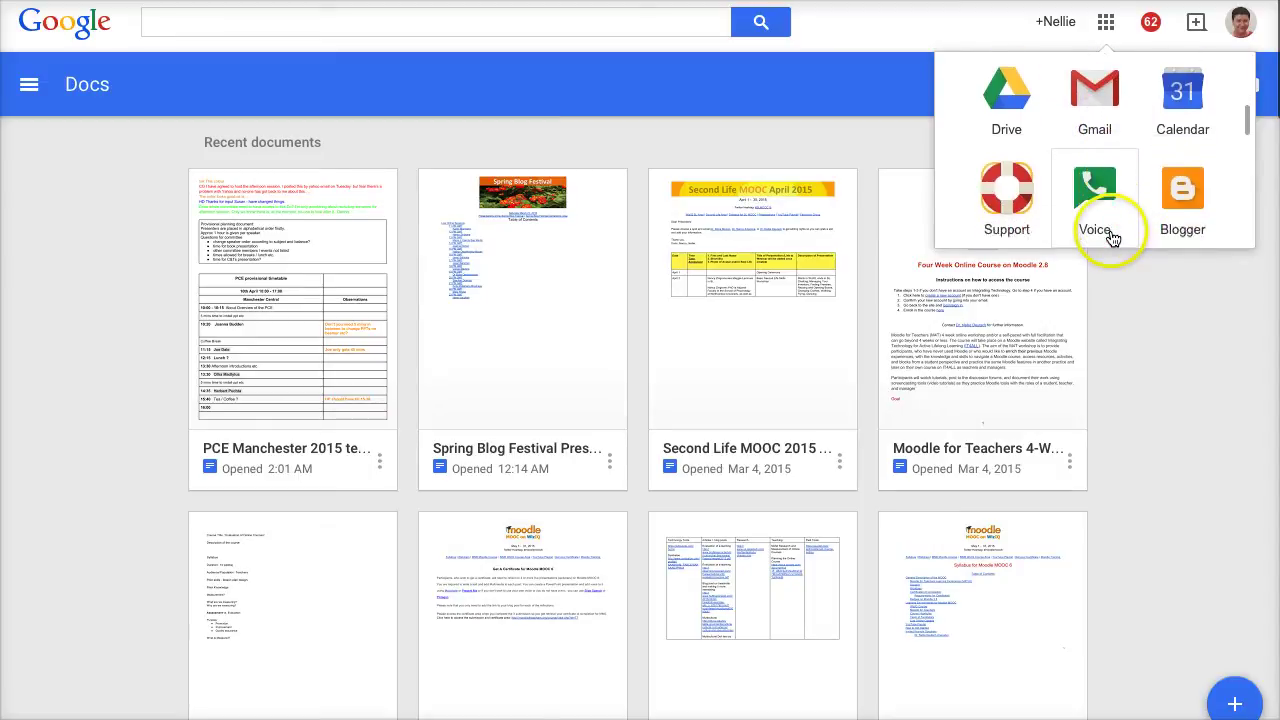
scroll(1113, 238, "down", 1)
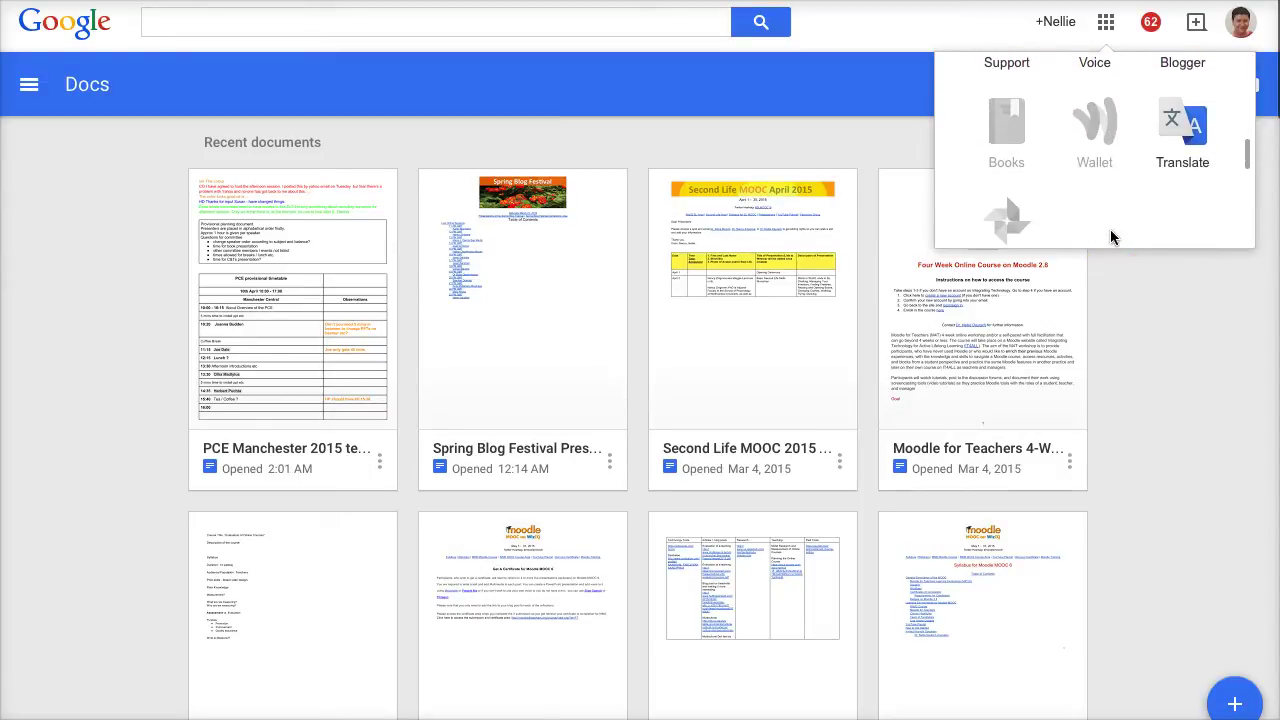
scroll(1091, 217, "down", 3)
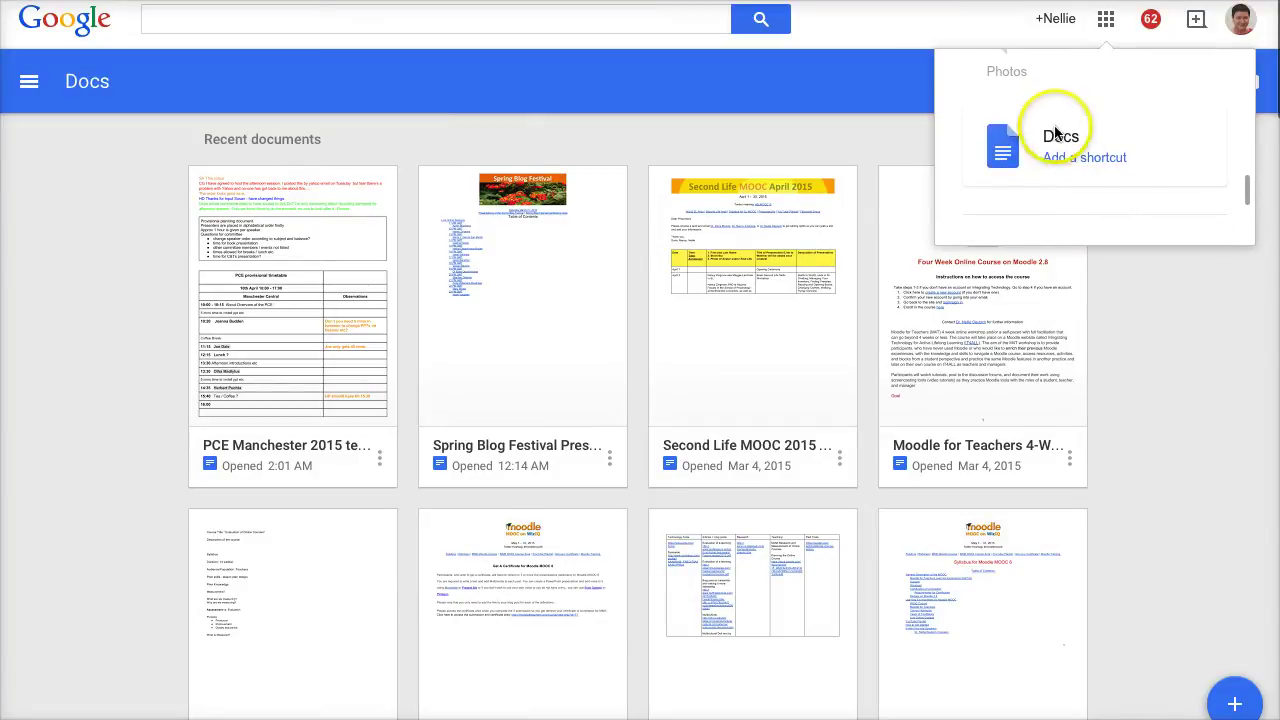
scroll(1079, 152, "down", 3)
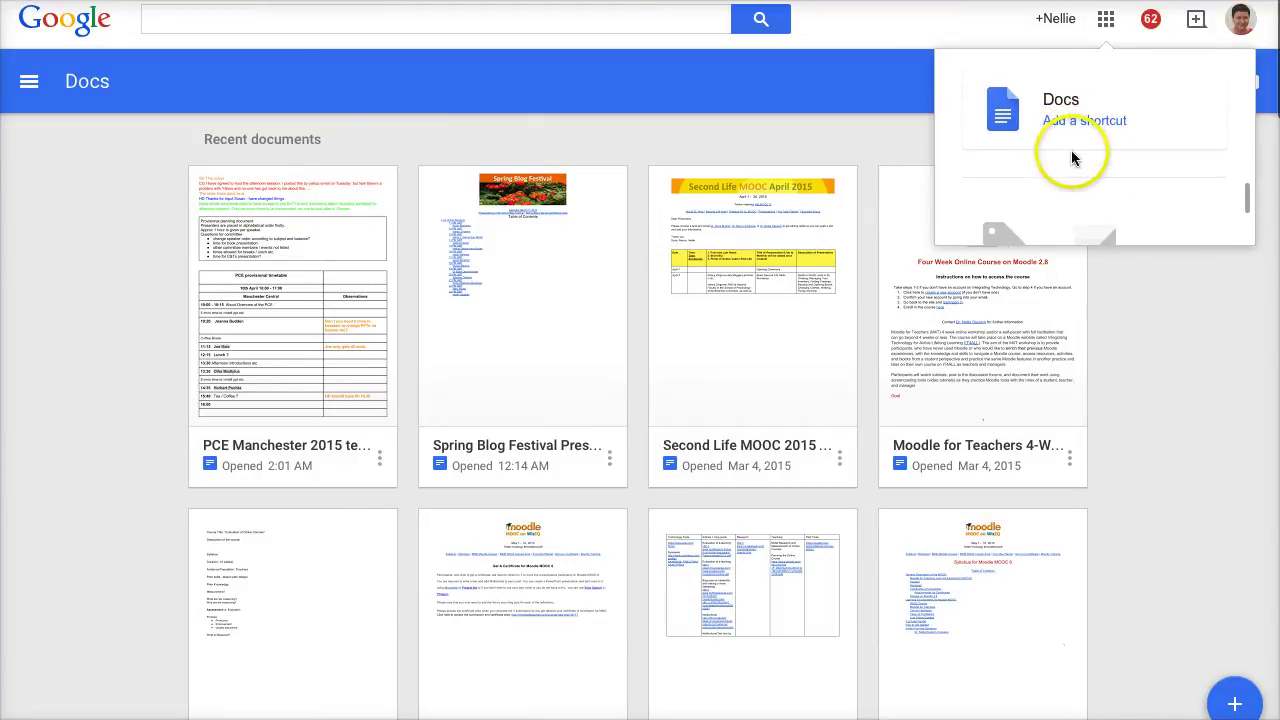
left_click(1010, 182)
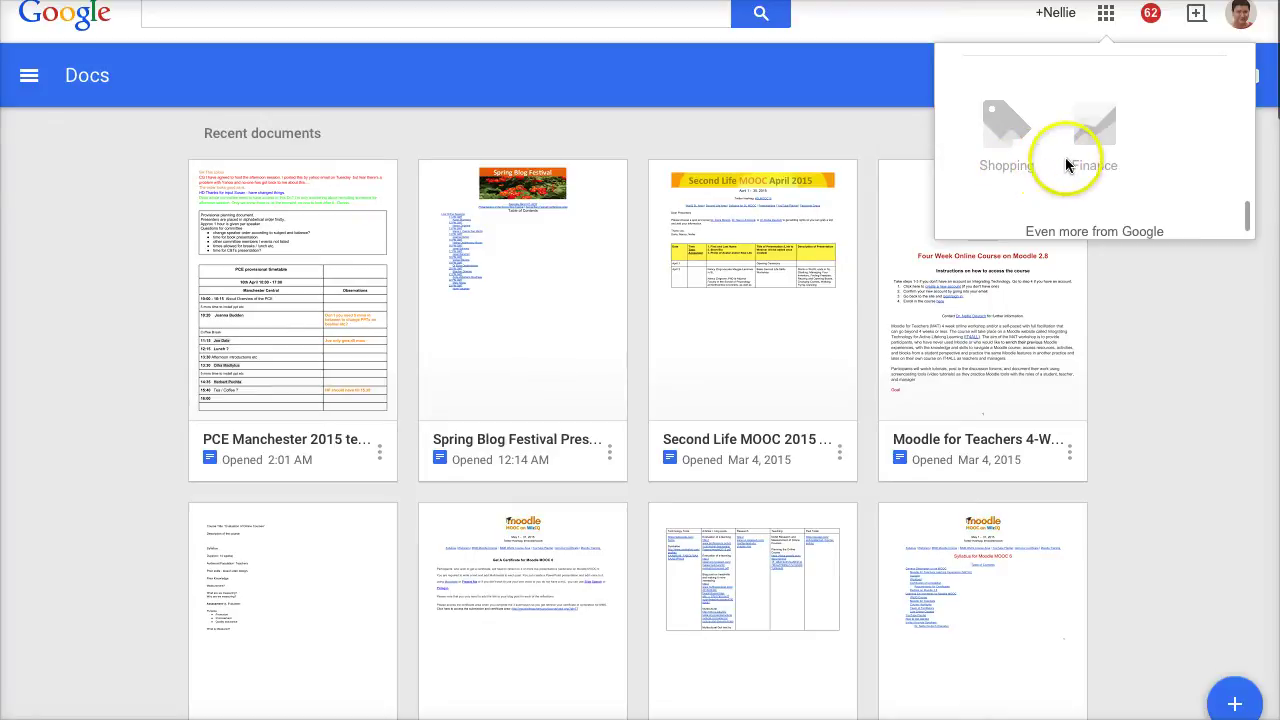
scroll(1068, 165, "down", 1)
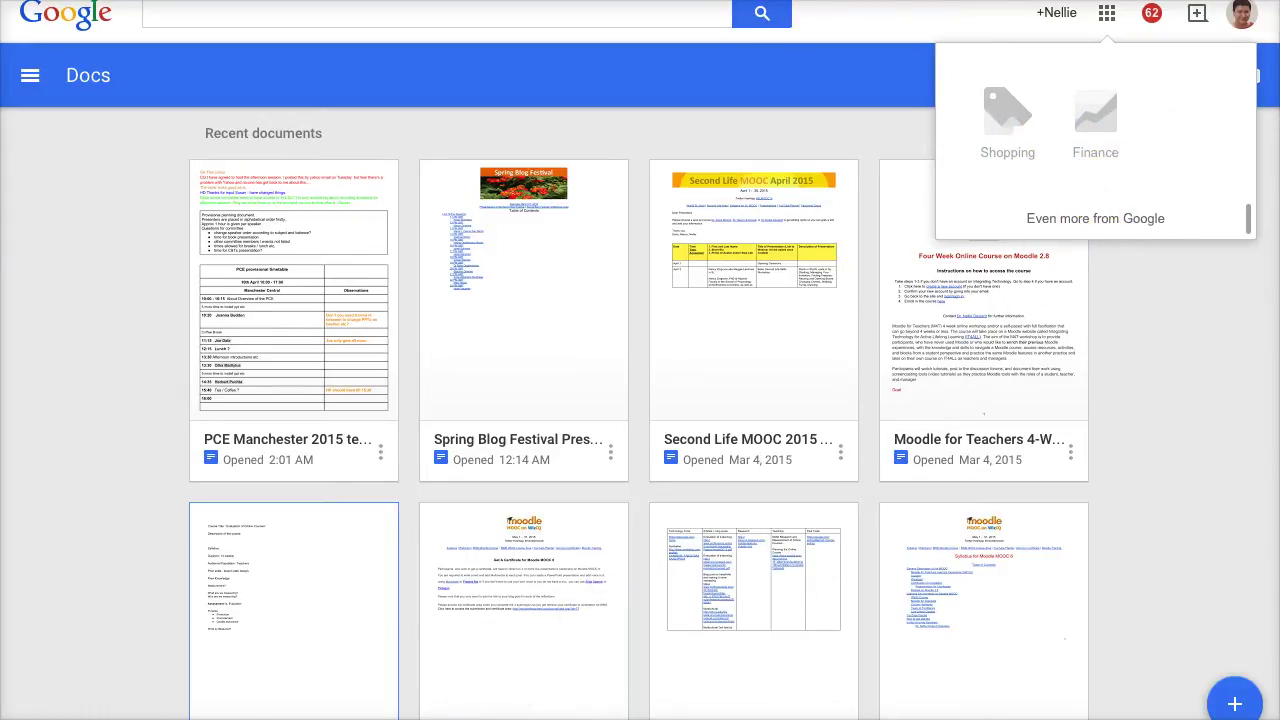
left_click(1223, 157)
Go to the full Google Products catalogue via 'Even more from Google' and browse its sections.
left_click(571, 629)
left_click(1112, 253)
left_click(832, 380)
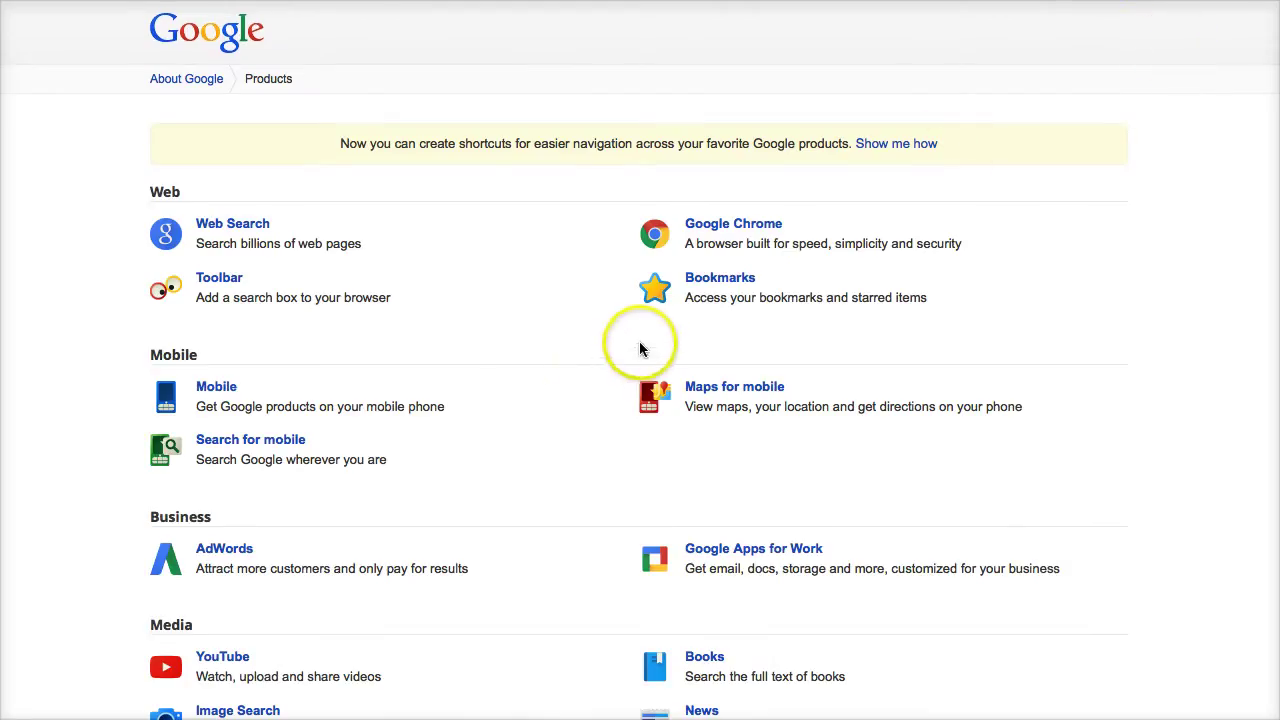
scroll(449, 340, "down", 3)
scroll(448, 343, "down", 2)
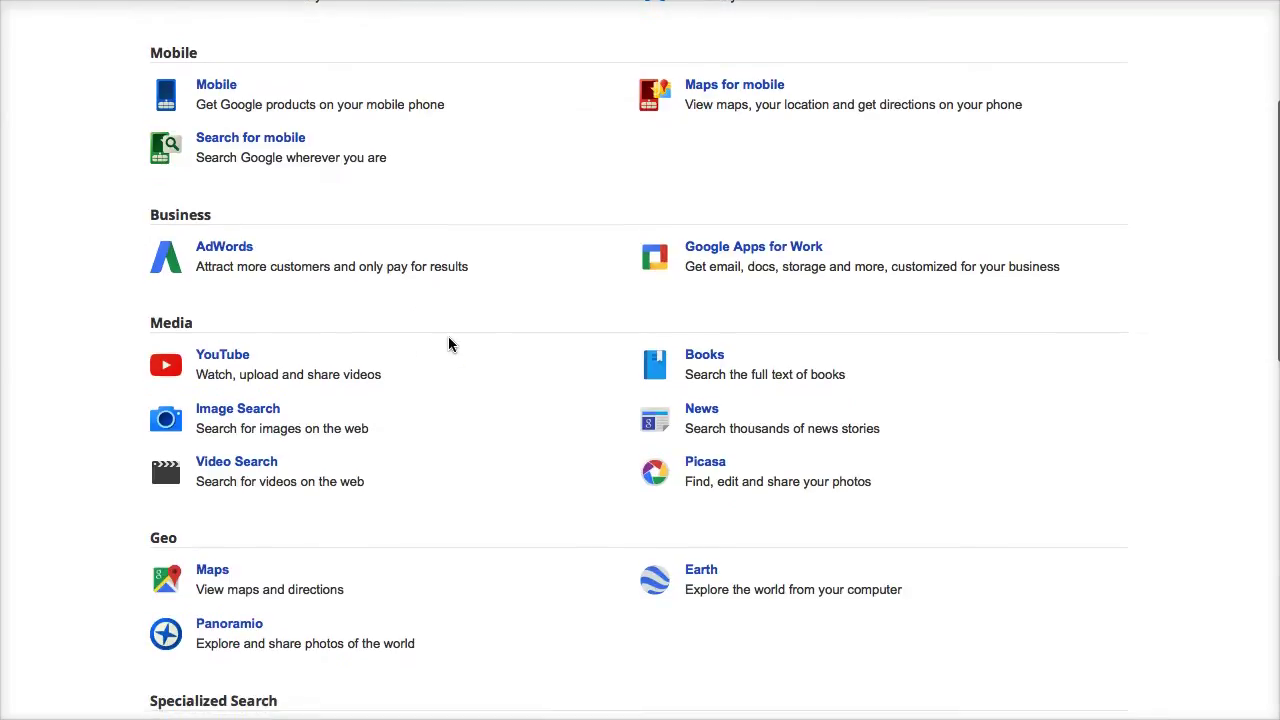
scroll(457, 343, "down", 2)
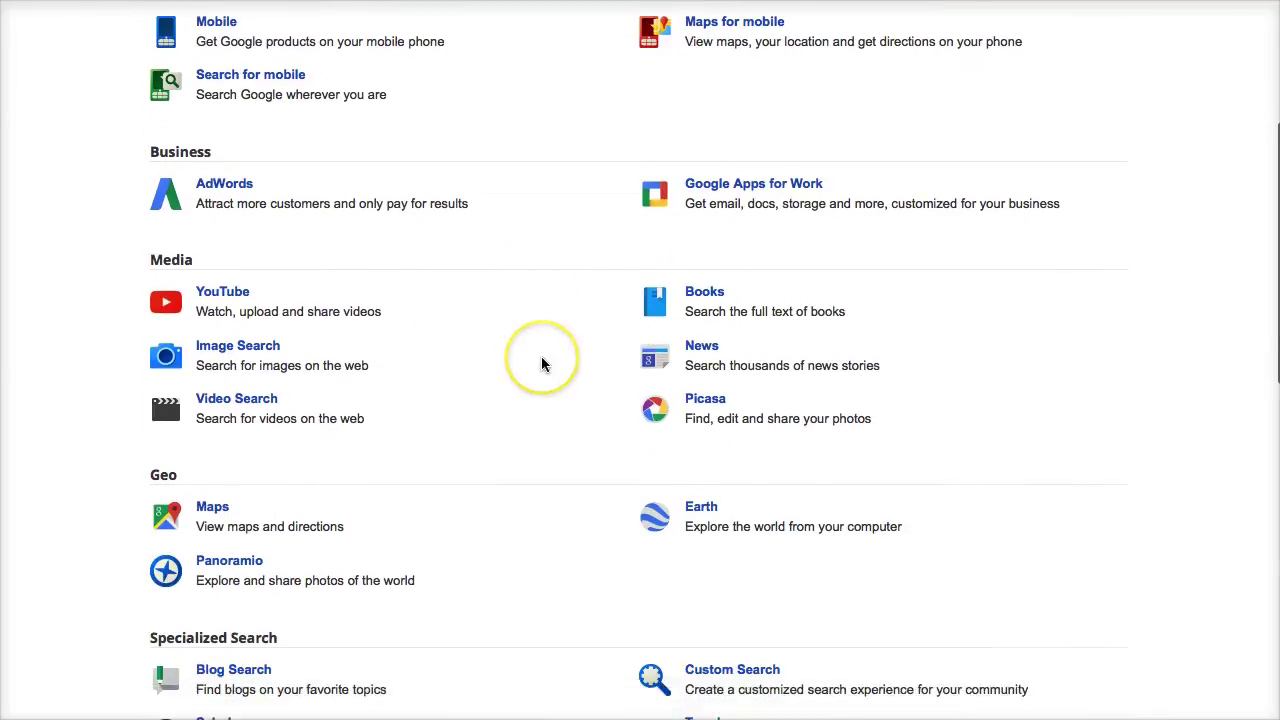
scroll(541, 363, "down", 3)
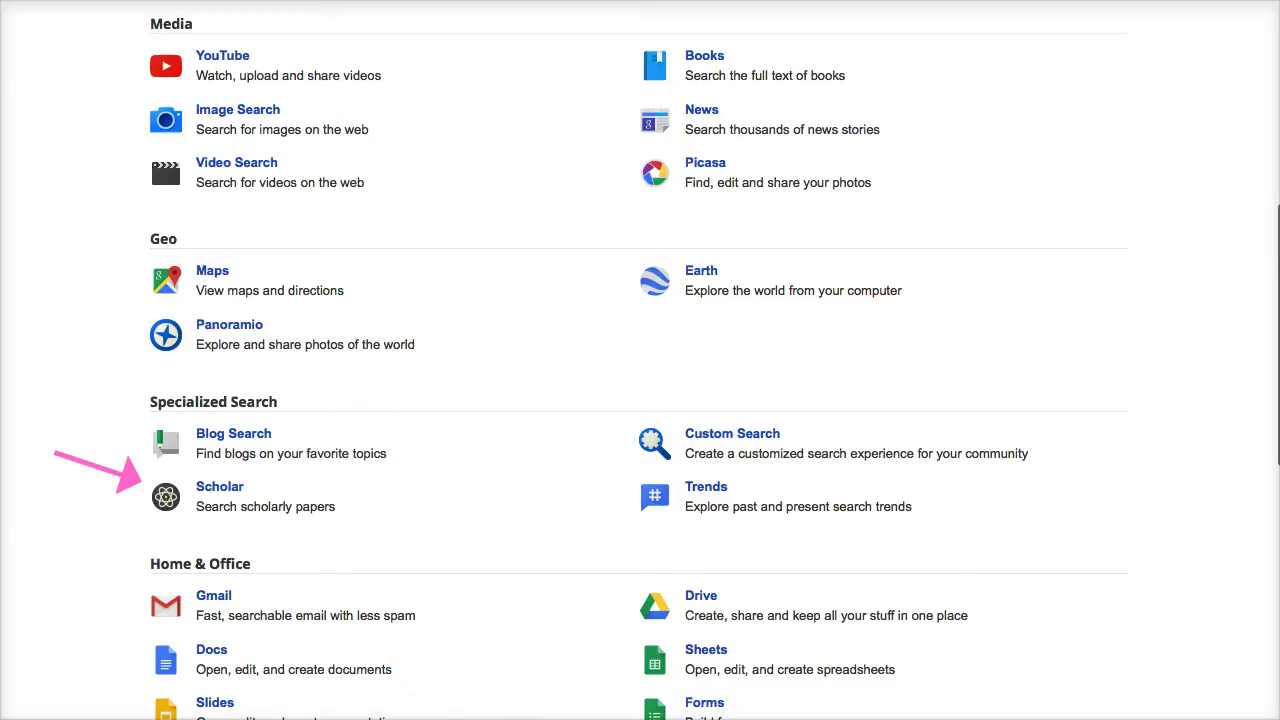
scroll(534, 523, "down", 5)
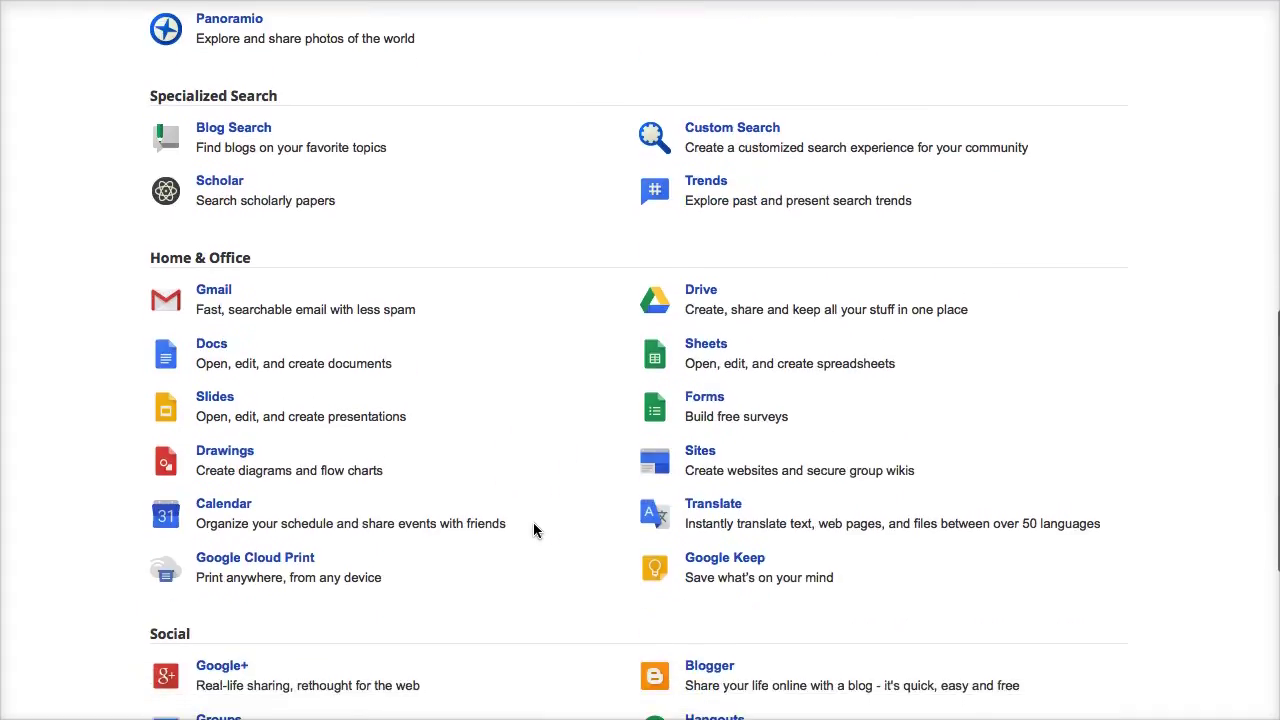
scroll(534, 530, "down", 3)
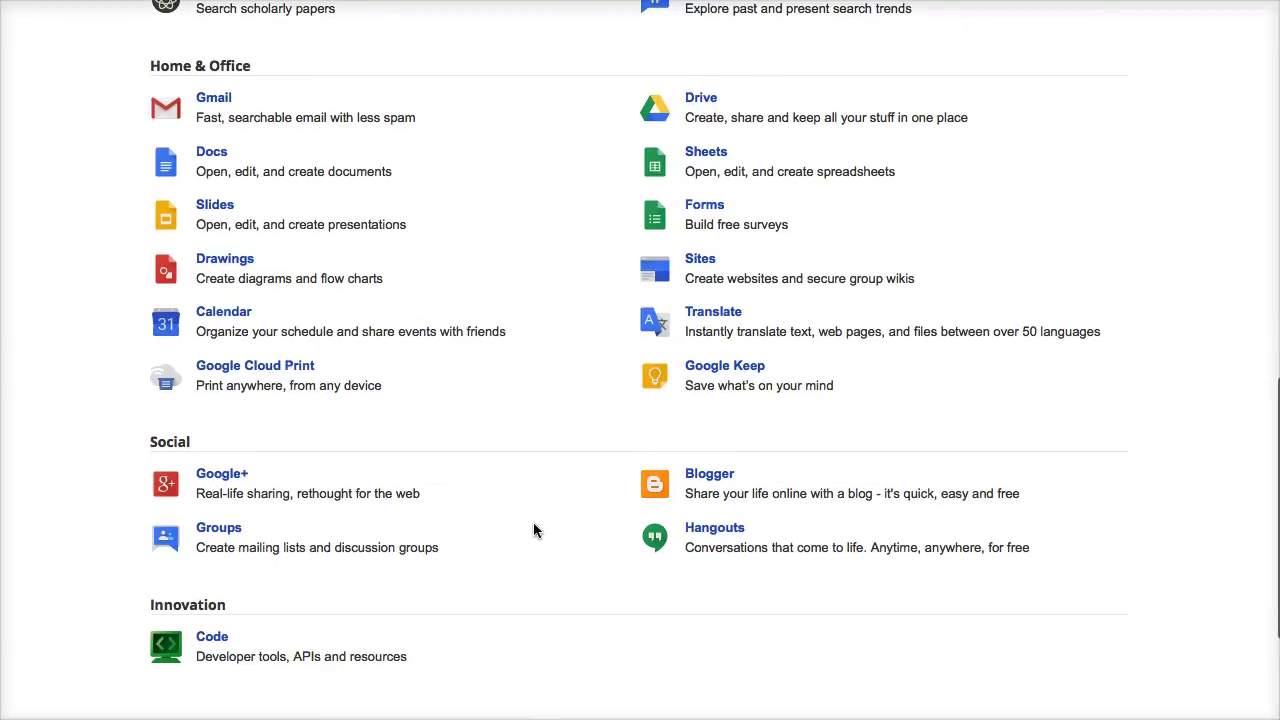
scroll(534, 530, "up", 10)
scroll(534, 530, "up", 6)
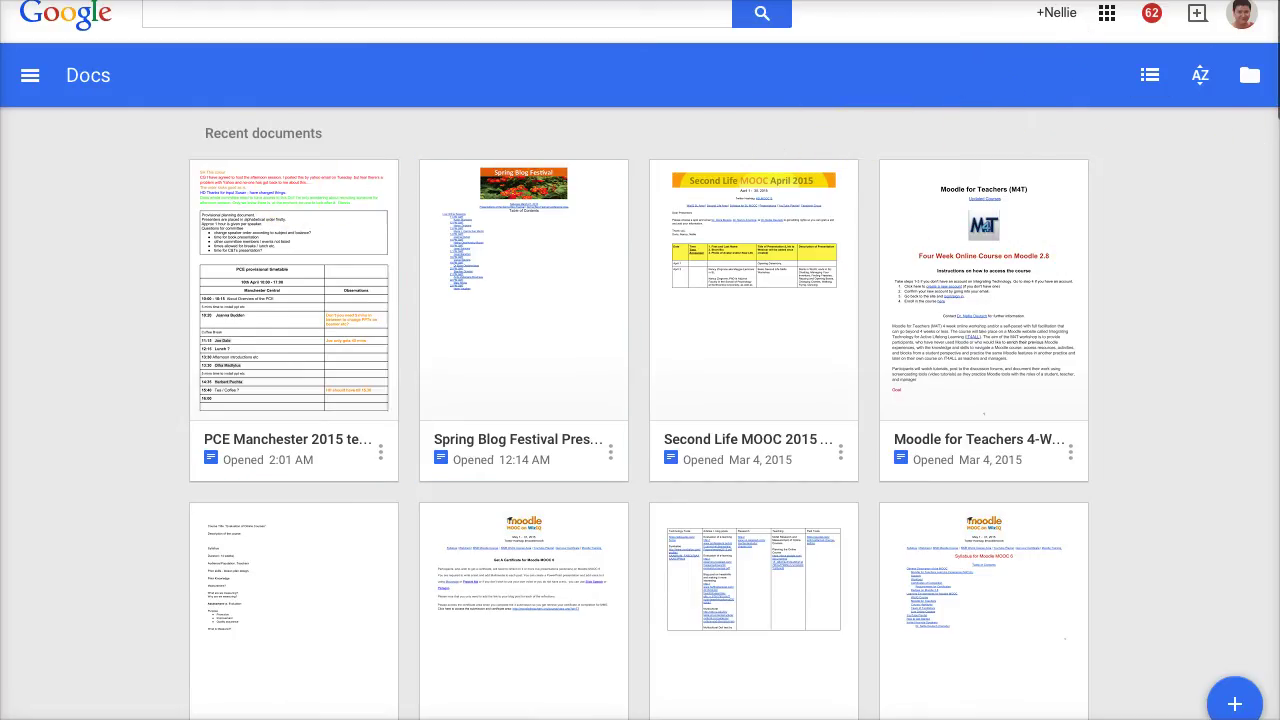
scroll(200, 100, "down", 1)
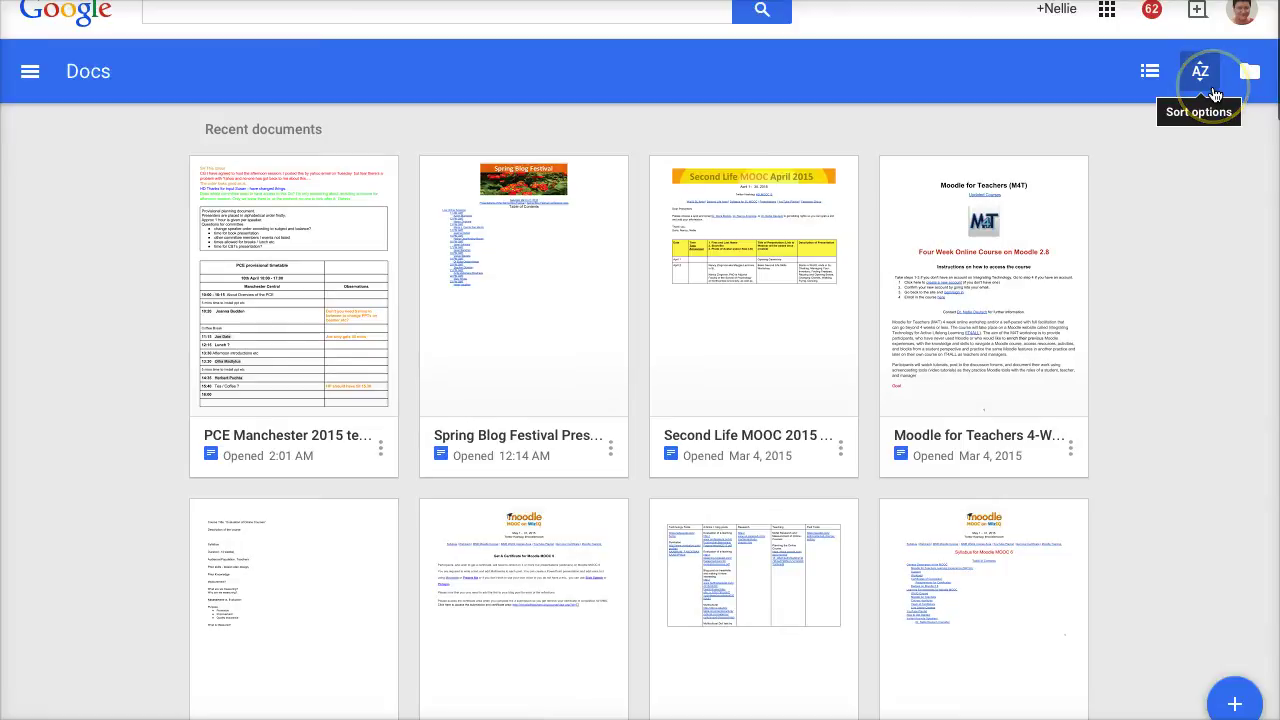
left_click(1148, 80)
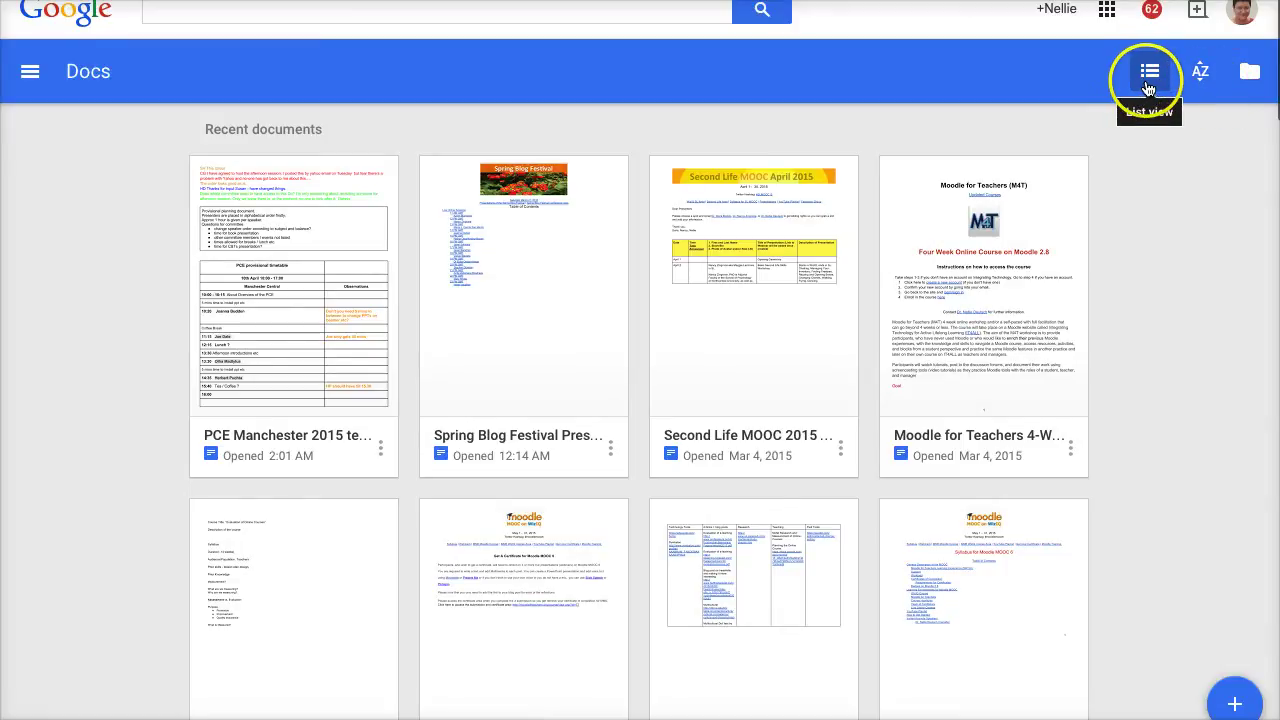
left_click(1149, 86)
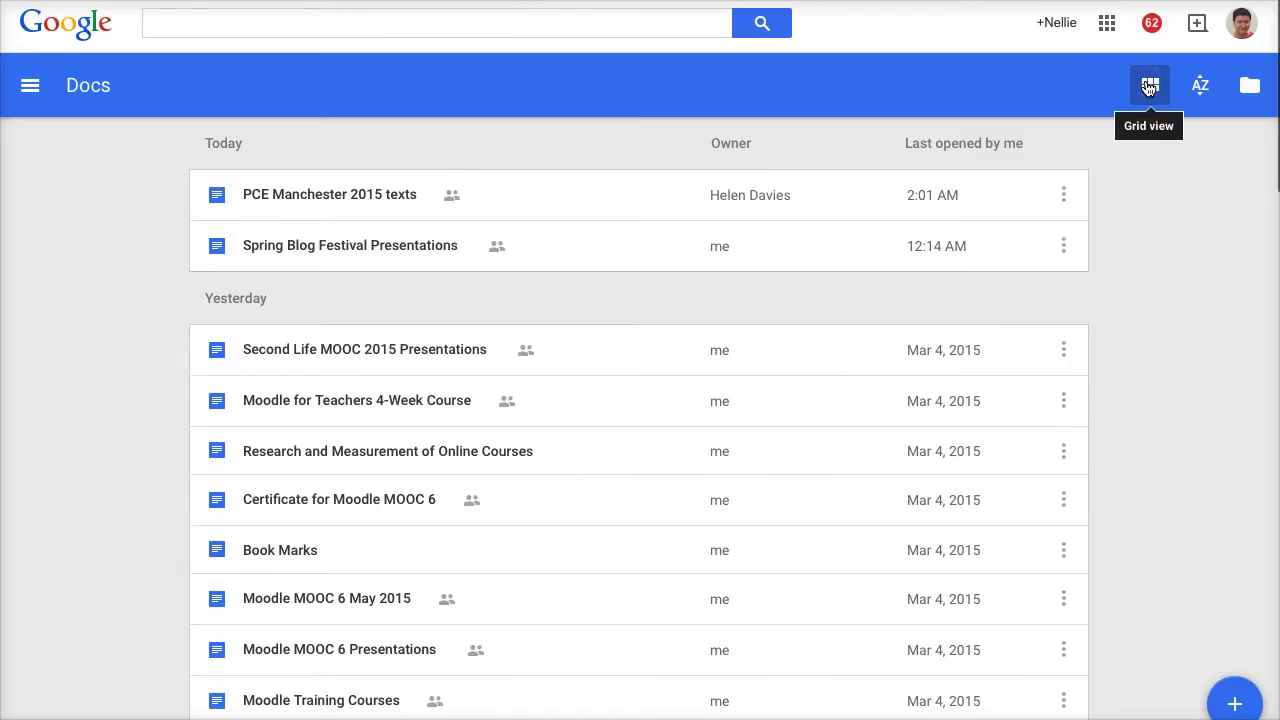
left_click(1149, 86)
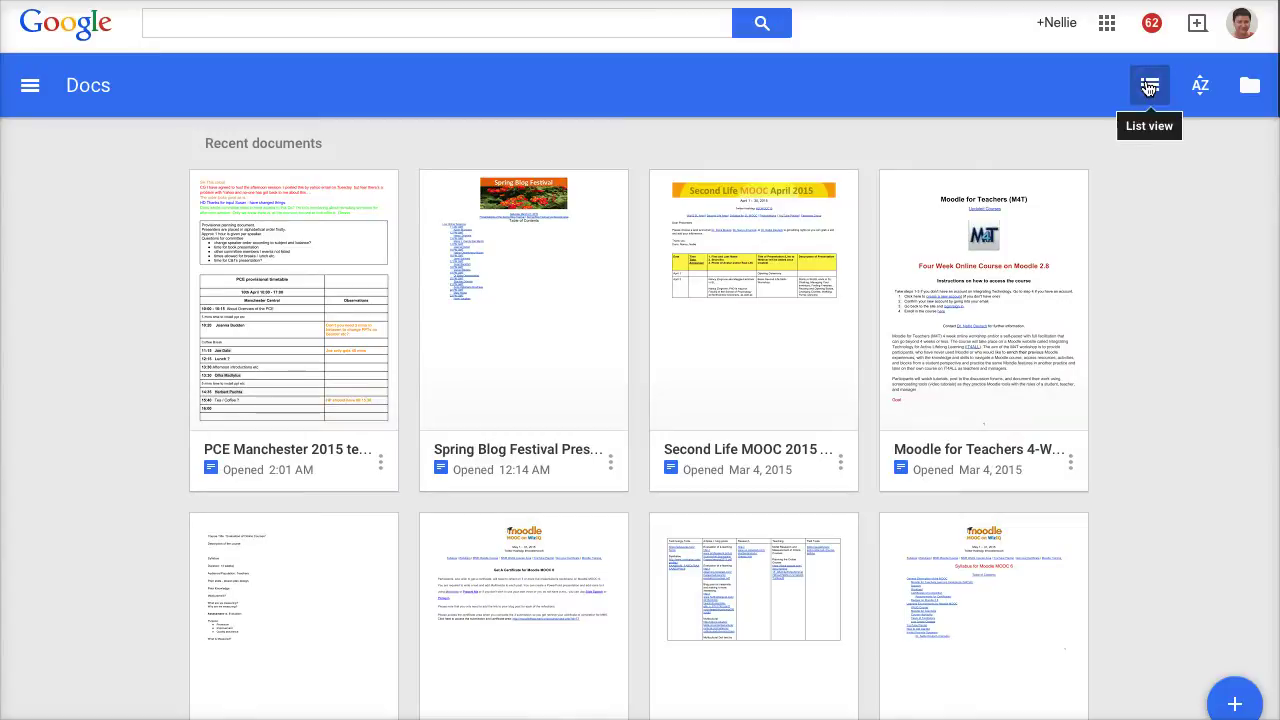
left_click(1200, 85)
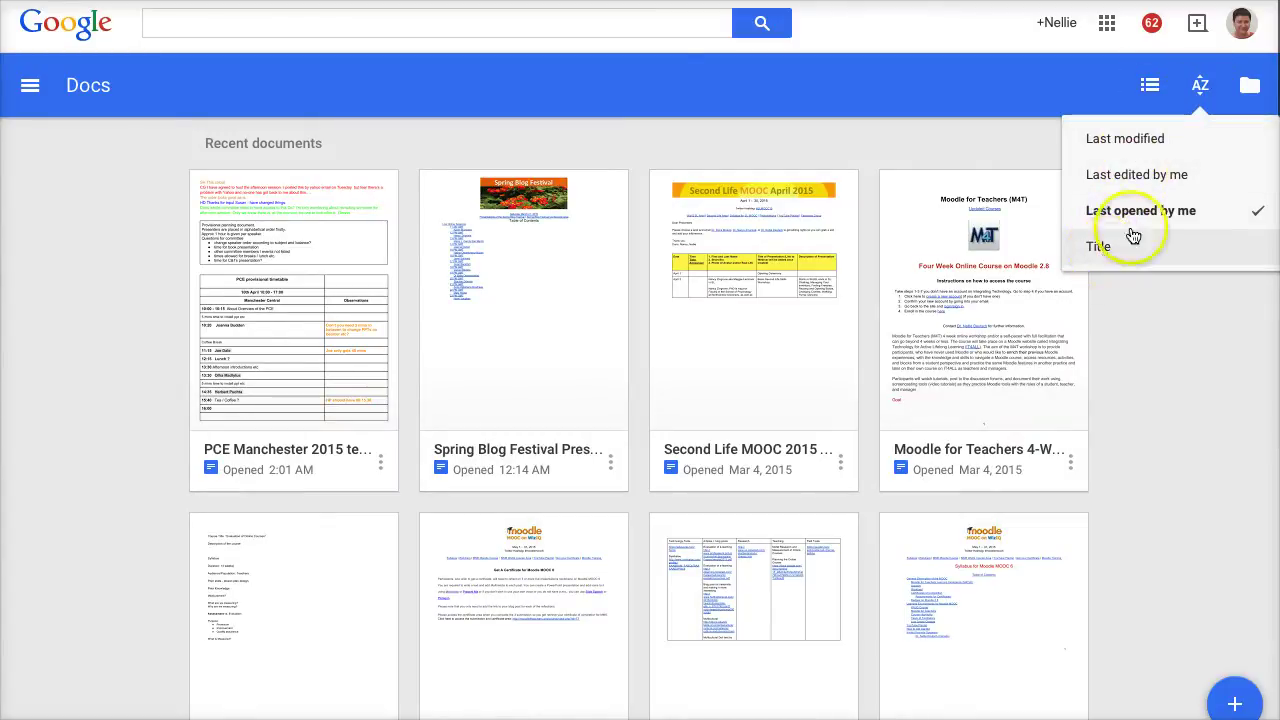
left_click(1249, 87)
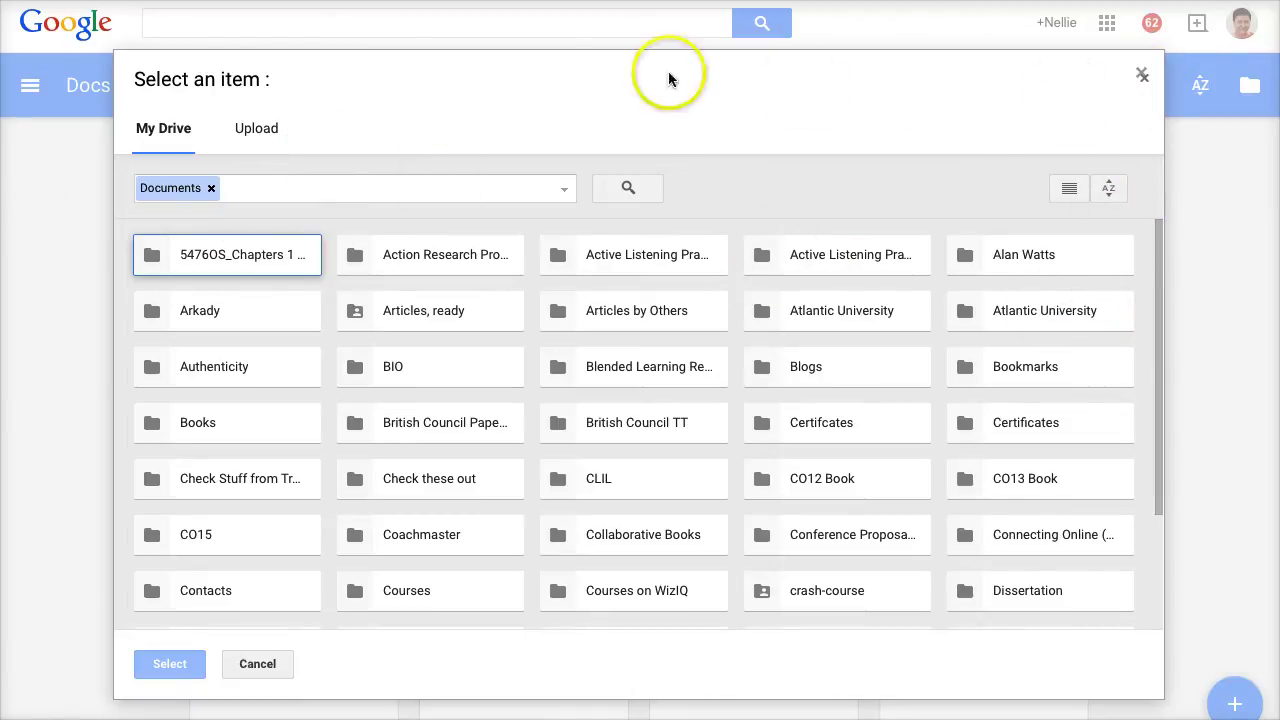
left_click(268, 664)
left_click(258, 664)
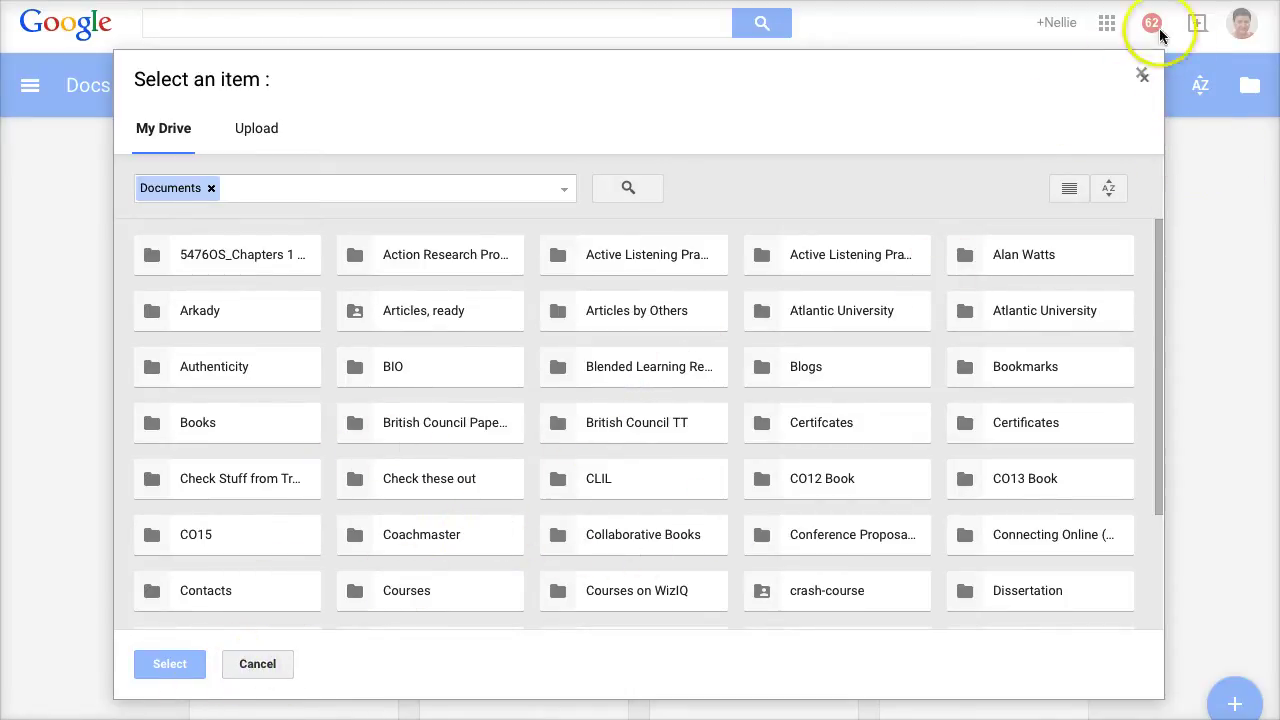
left_click(1142, 77)
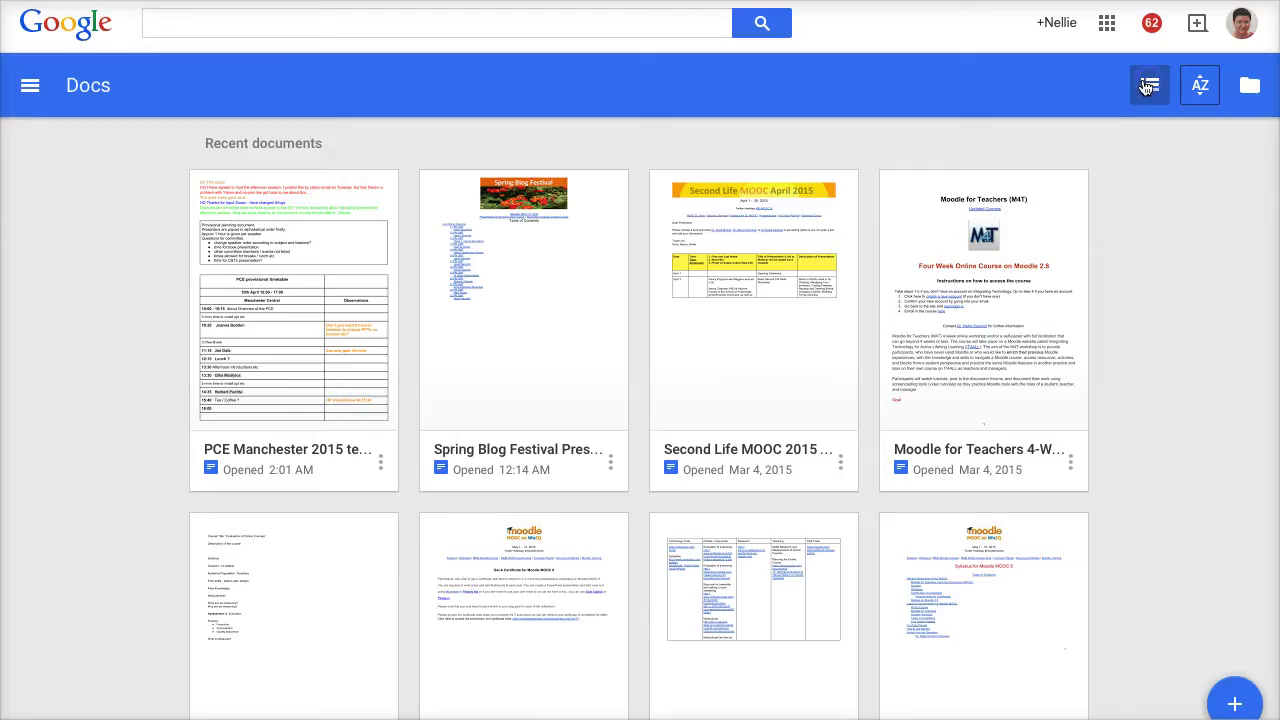
left_click(229, 186)
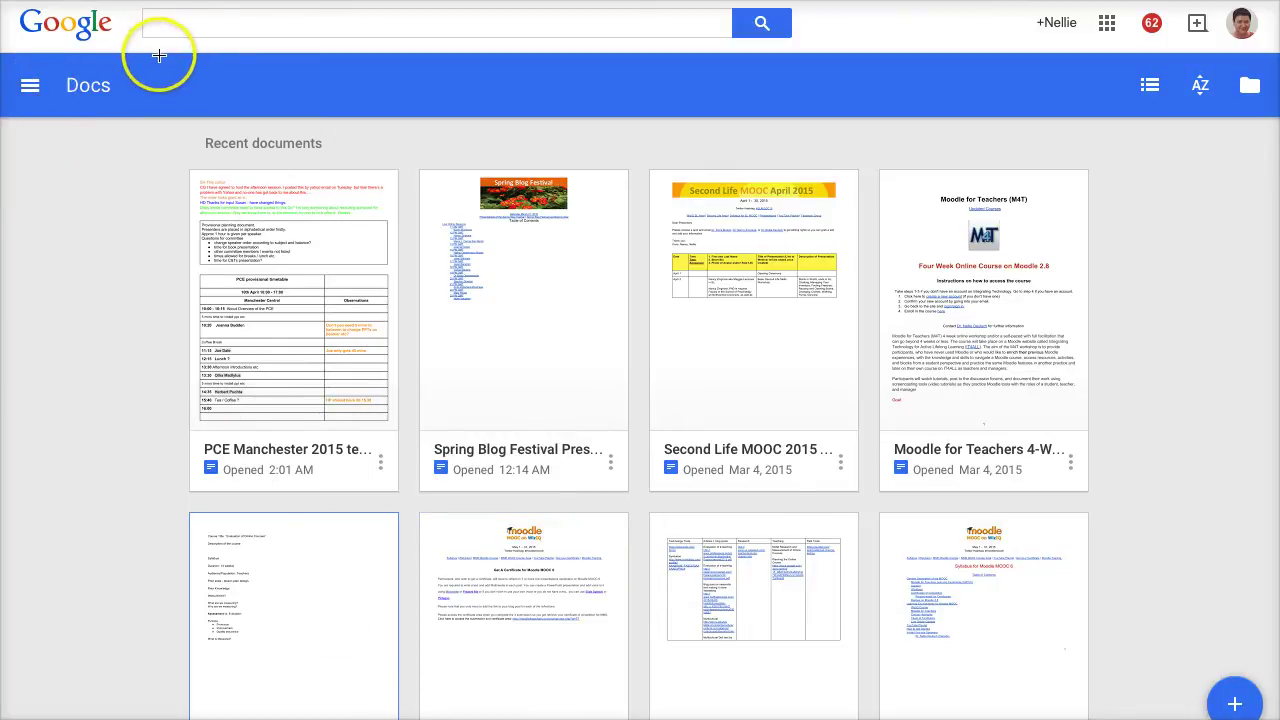
Use the Docs navigation drawer to switch from the Docs home to Google Drive.
left_click_drag(170, 56, 126, 72)
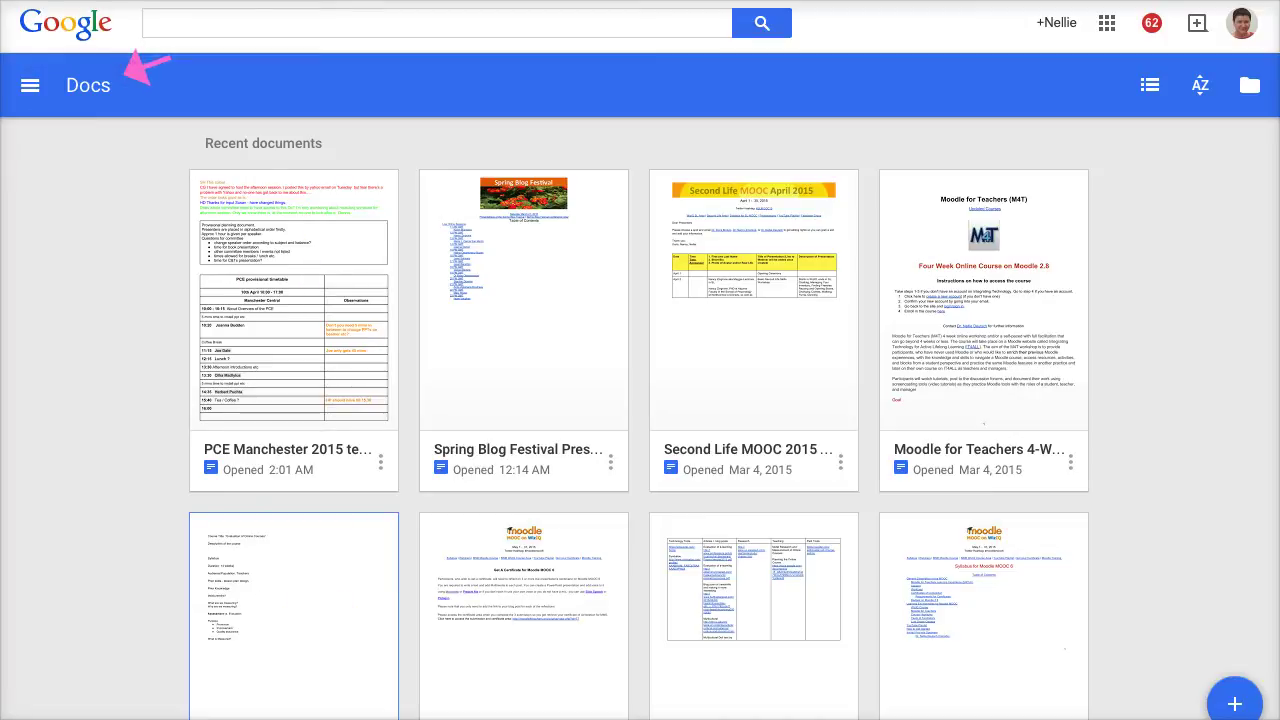
left_click(30, 88)
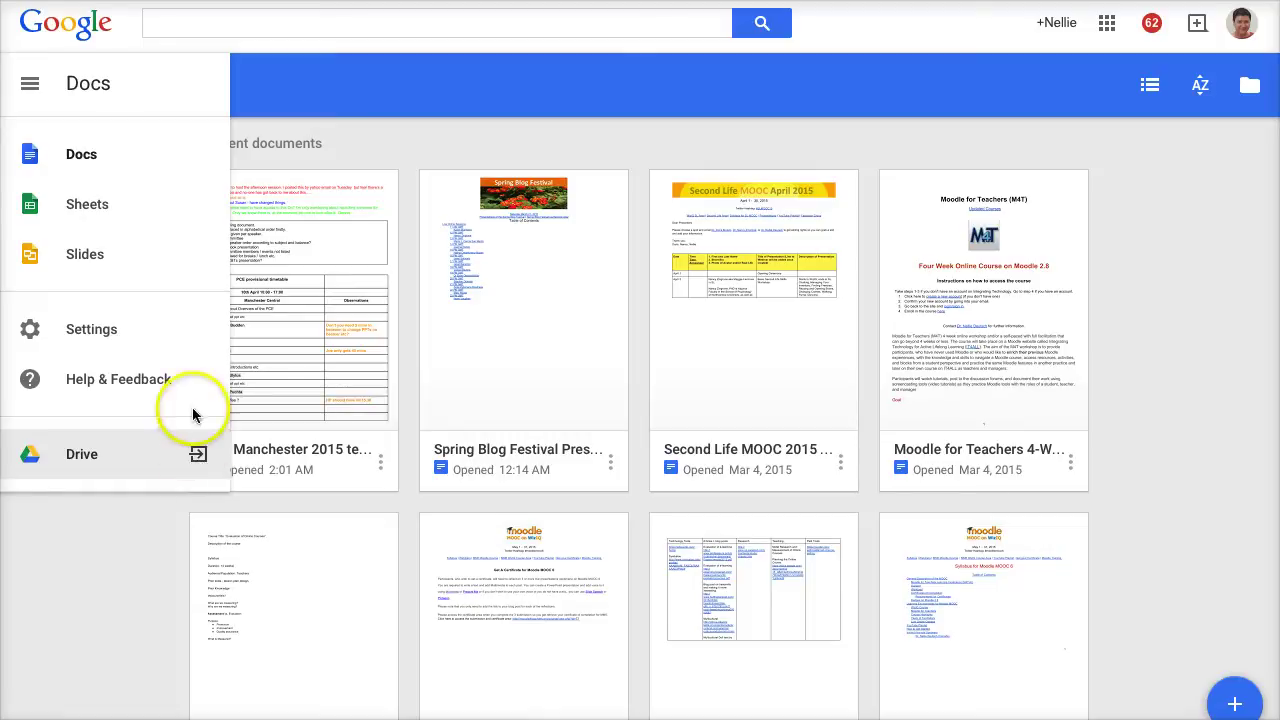
left_click(95, 160)
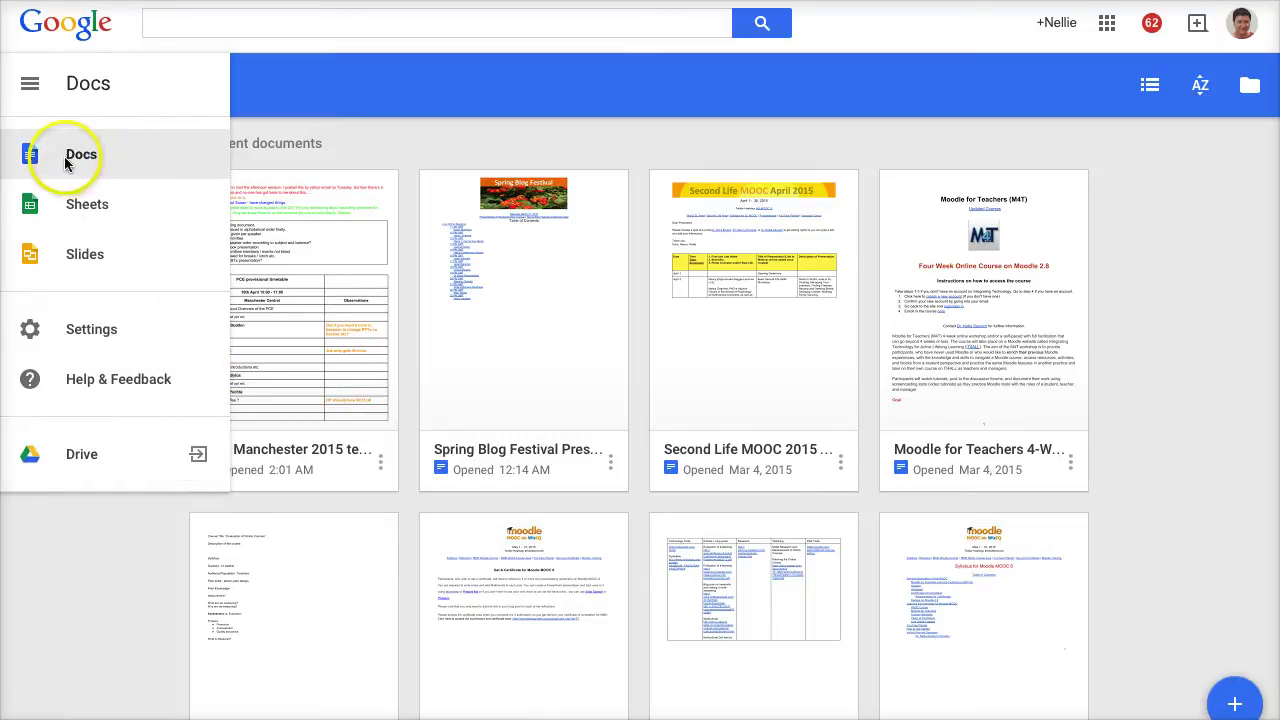
left_click(65, 160)
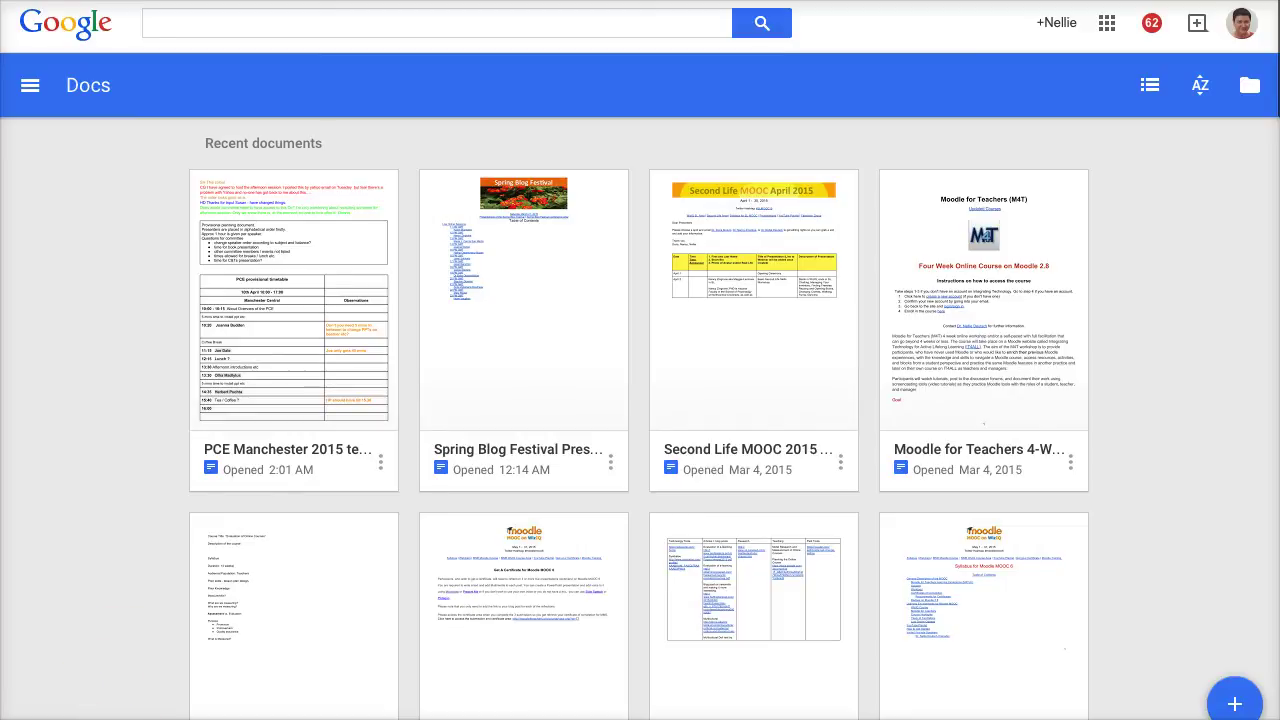
left_click(42, 91)
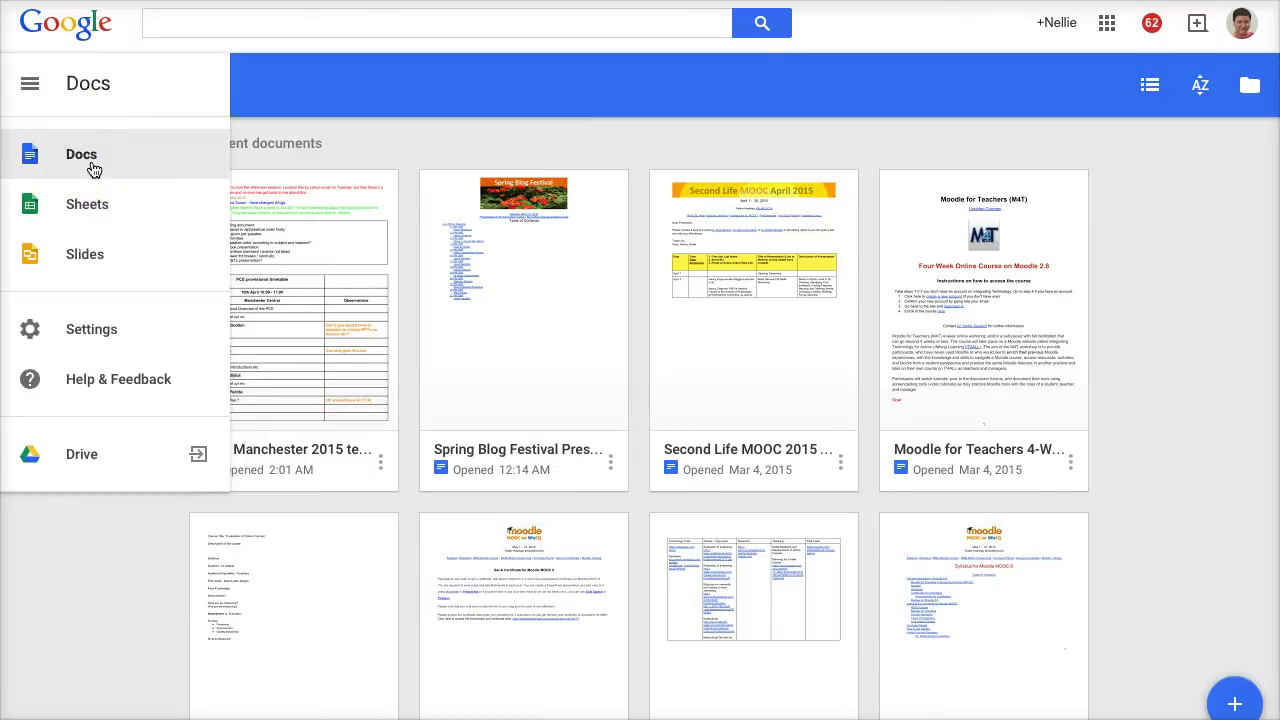
left_click(366, 700)
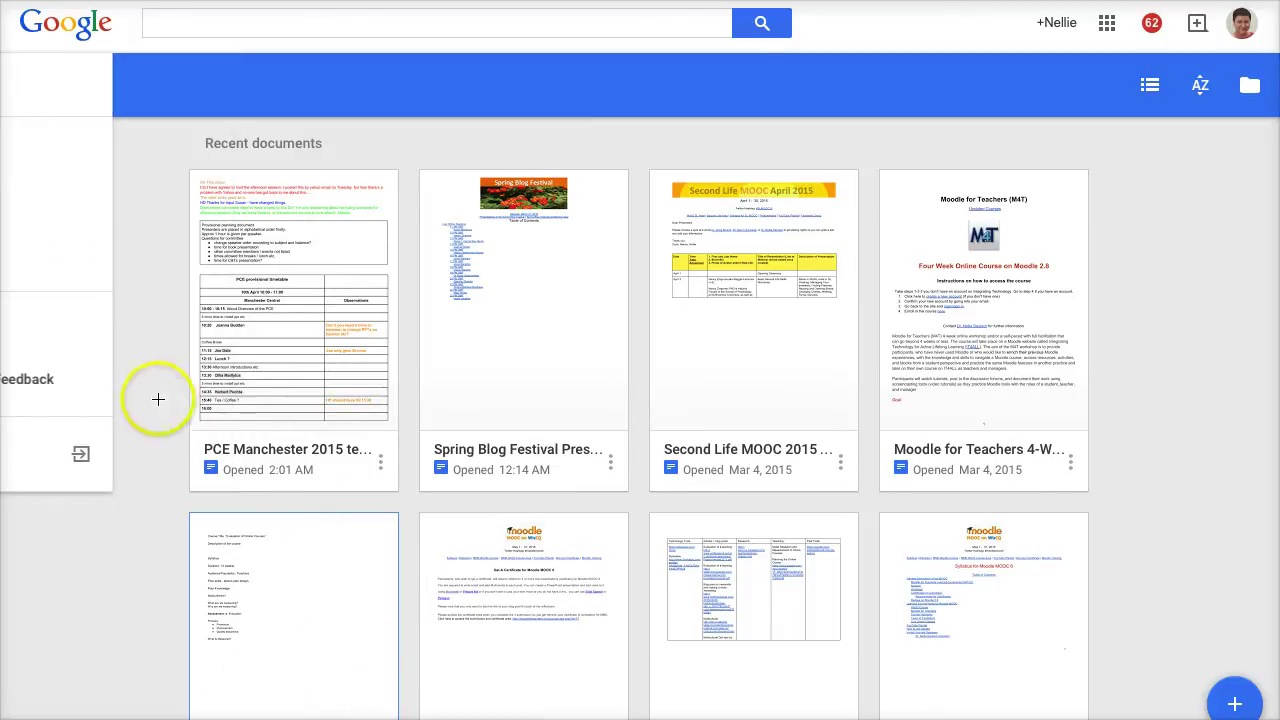
left_click(82, 414)
left_click(334, 683)
left_click(183, 529)
left_click(41, 88)
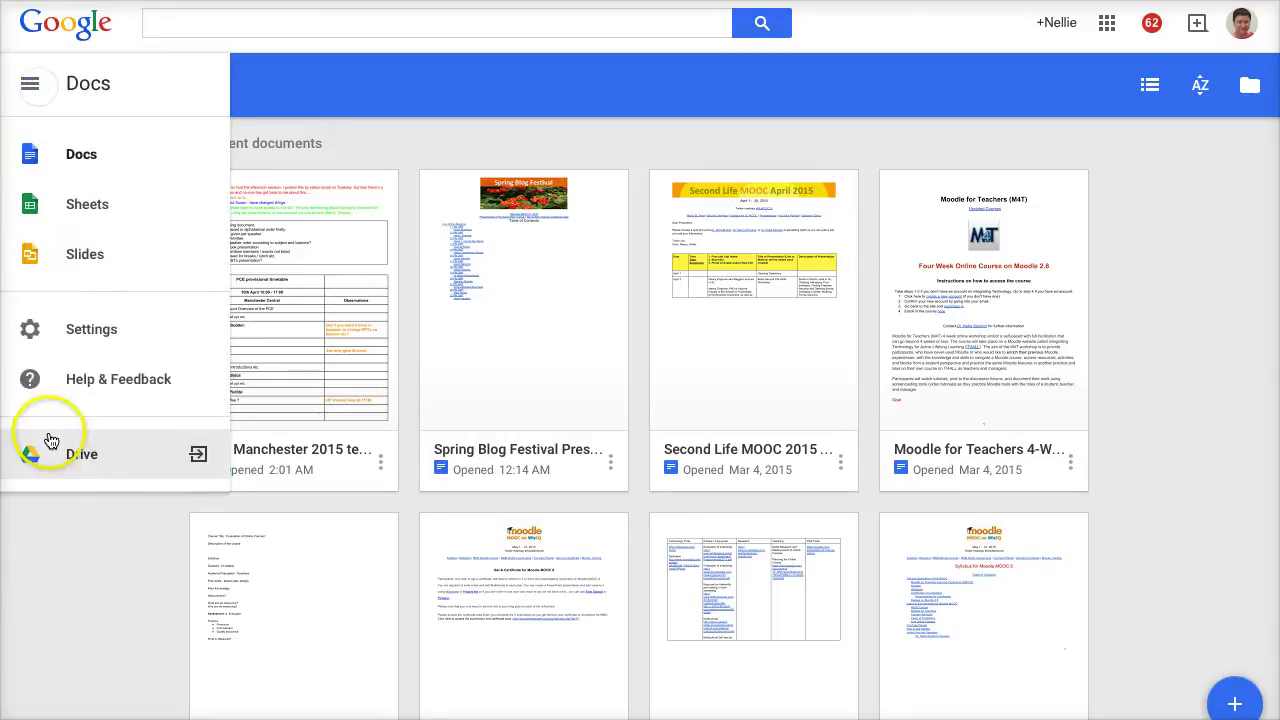
left_click(199, 462)
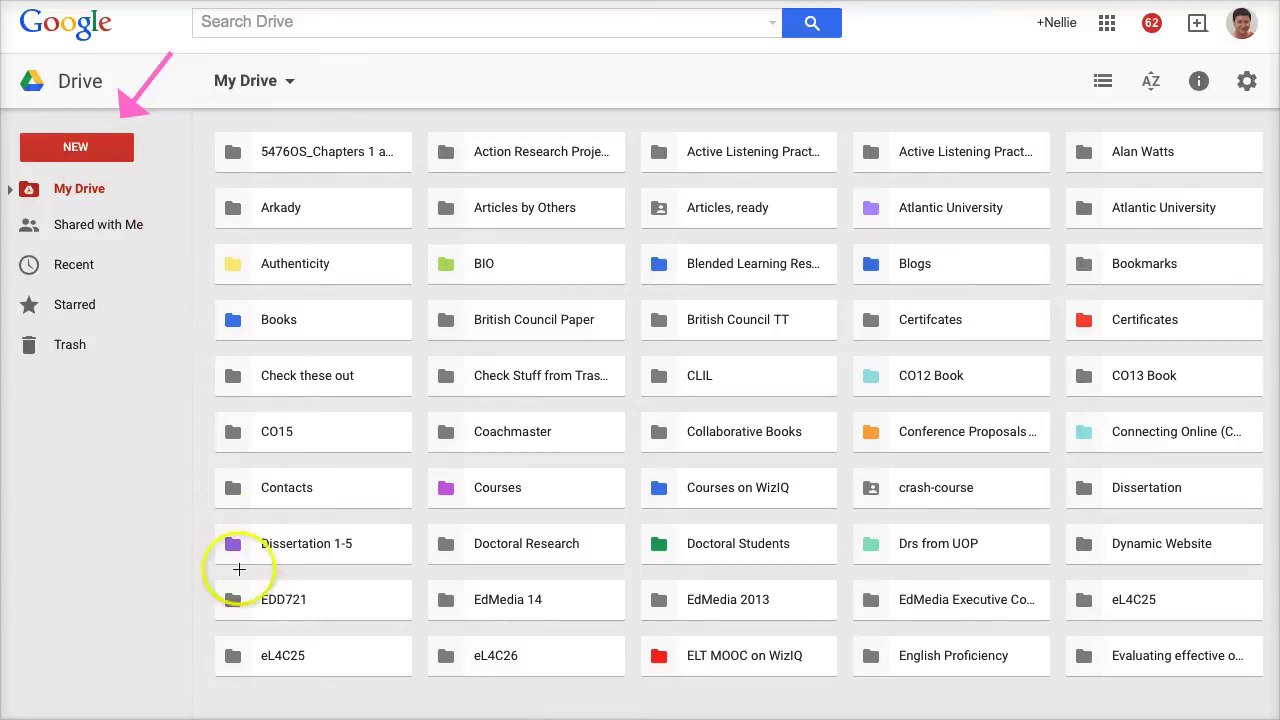
Create a new blank Google Docs document from Drive's NEW menu.
left_click(91, 156)
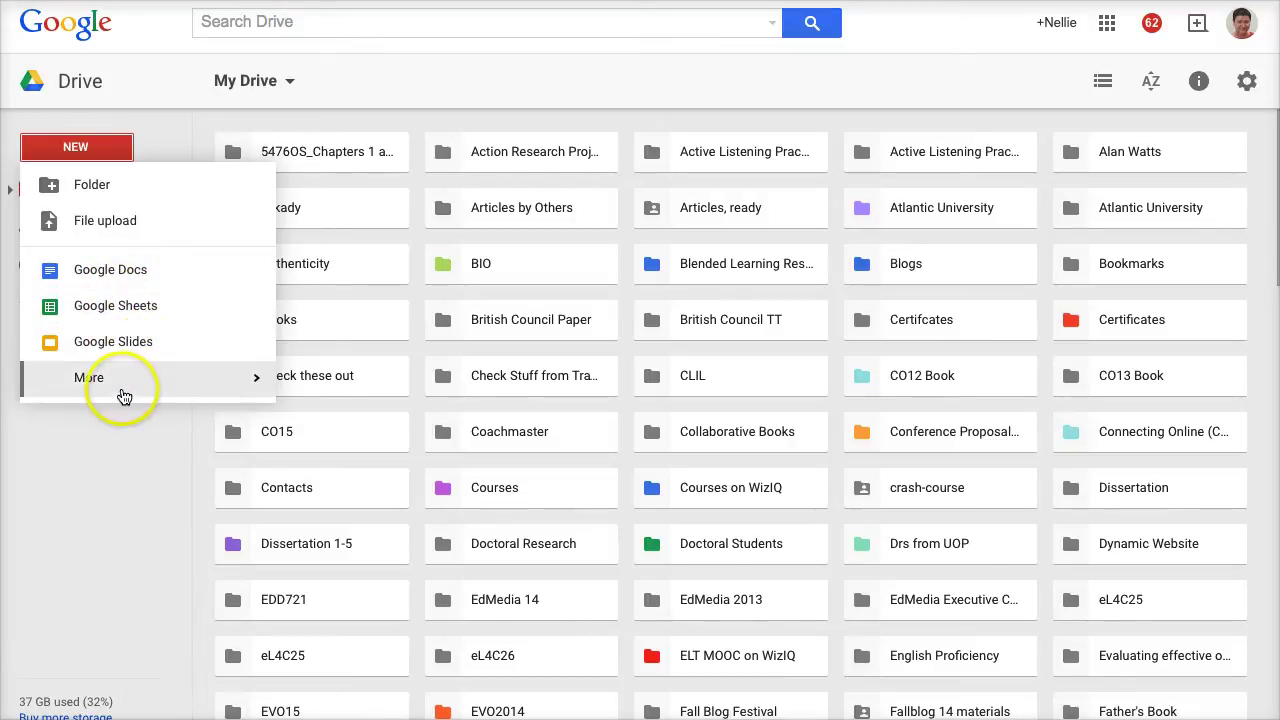
mouse_move(115, 390)
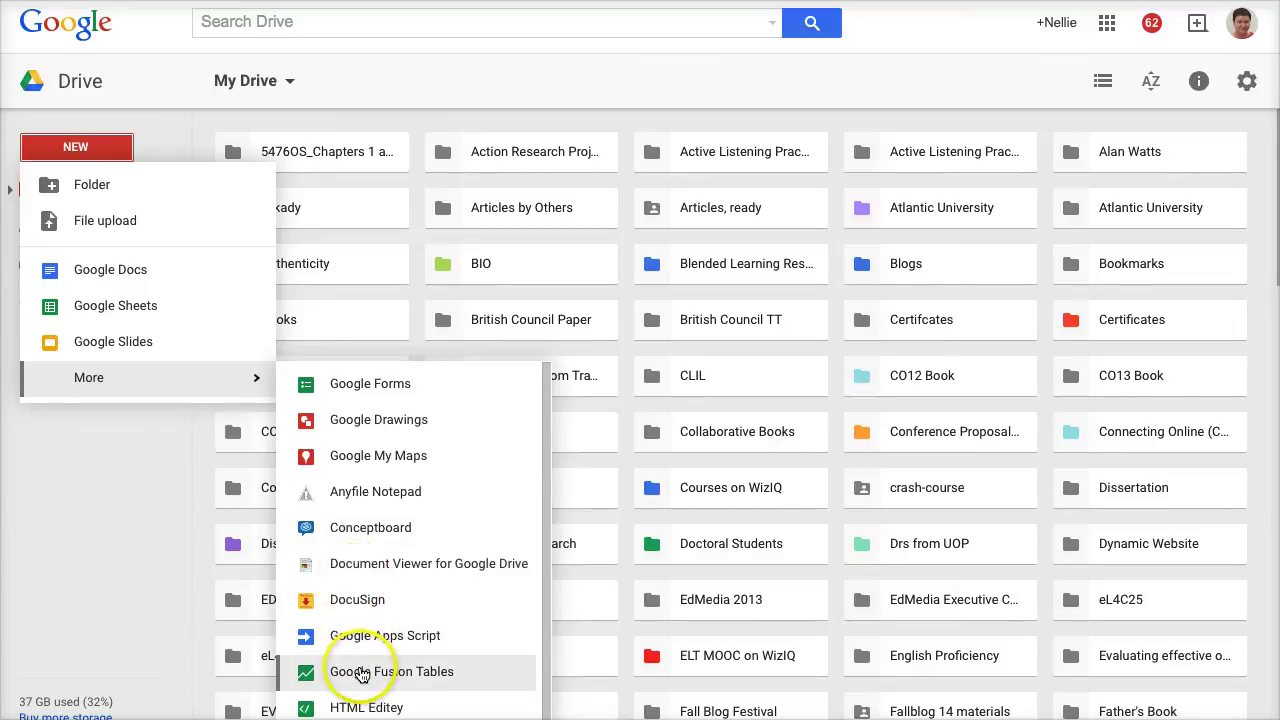
scroll(362, 675, "down", 5)
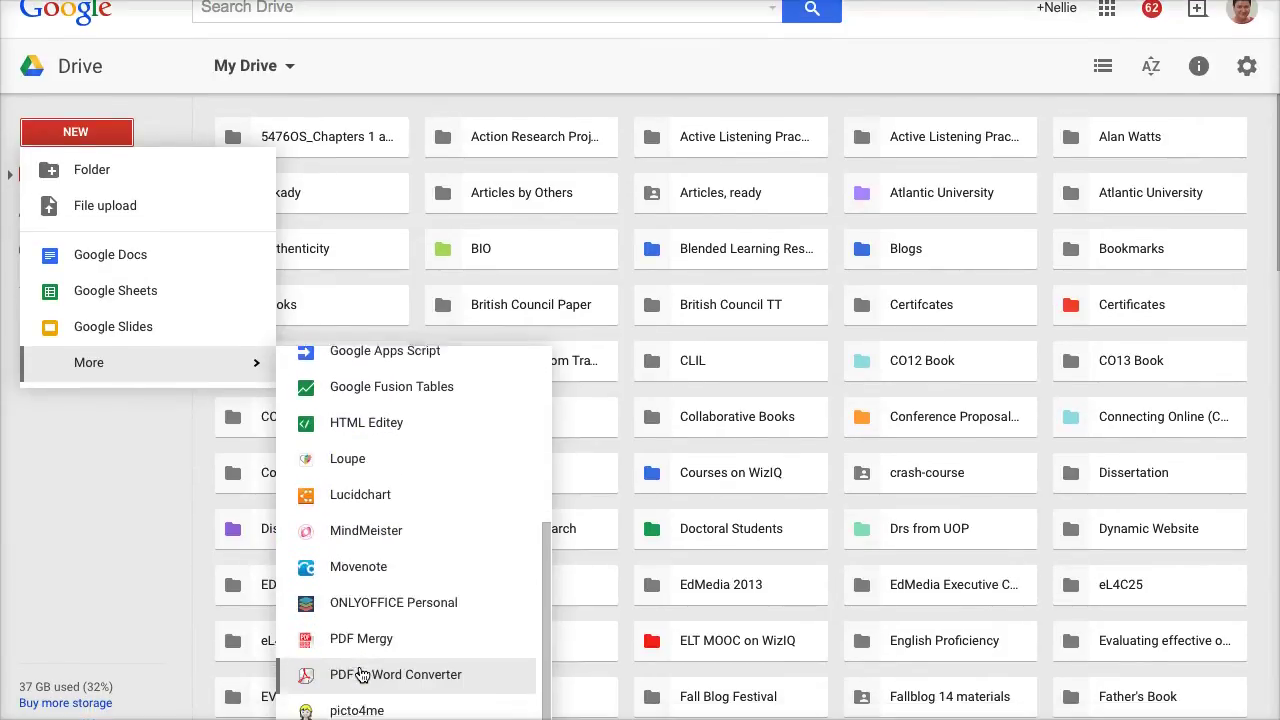
scroll(365, 672, "down", 10)
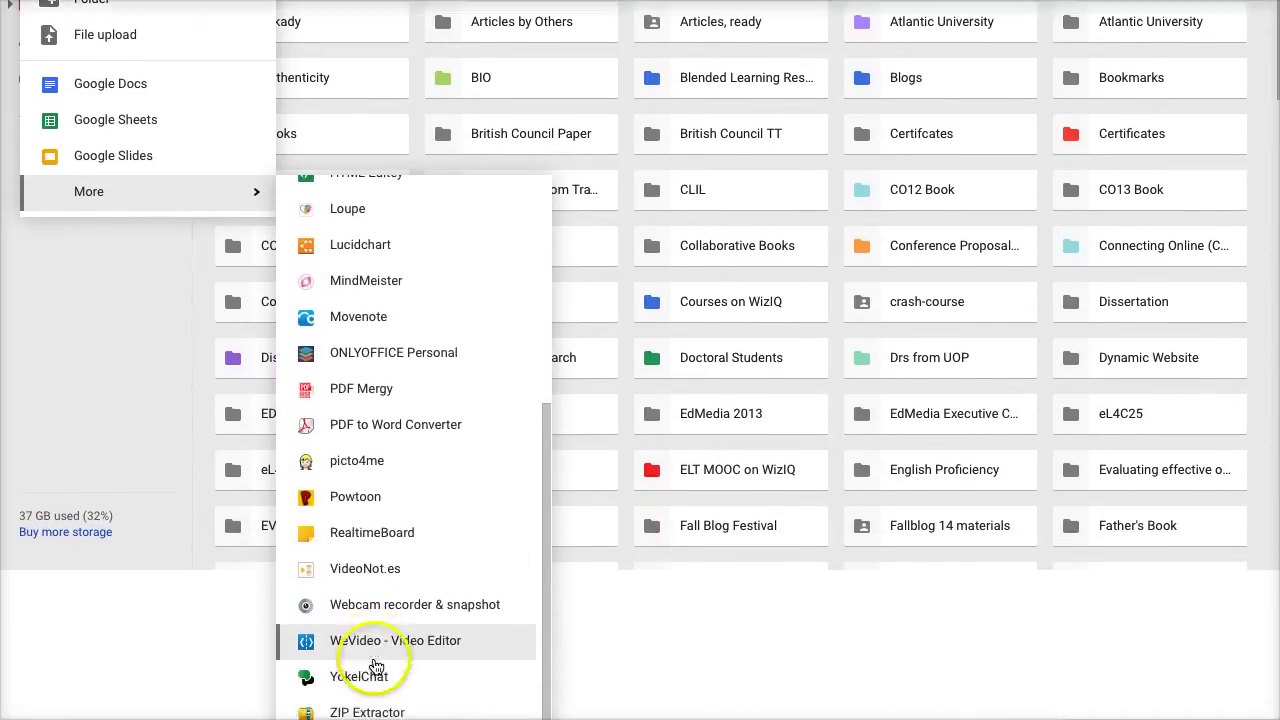
scroll(296, 568, "up", 5)
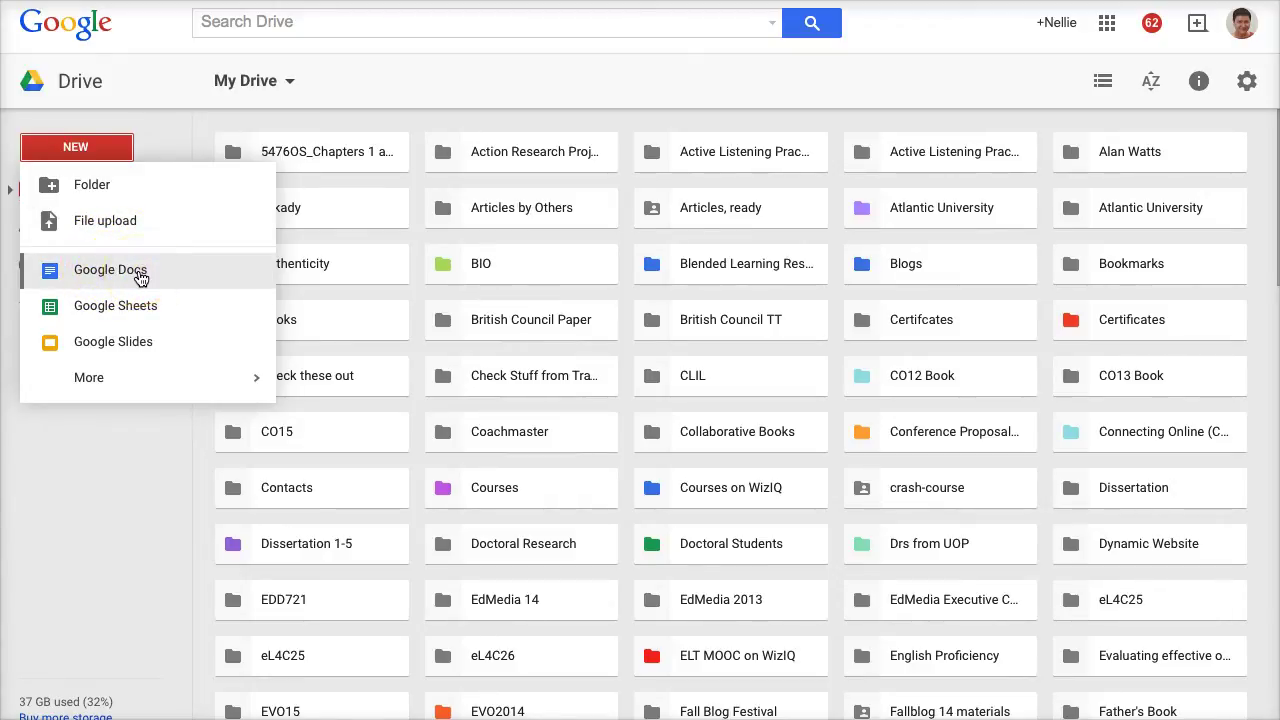
left_click(125, 275)
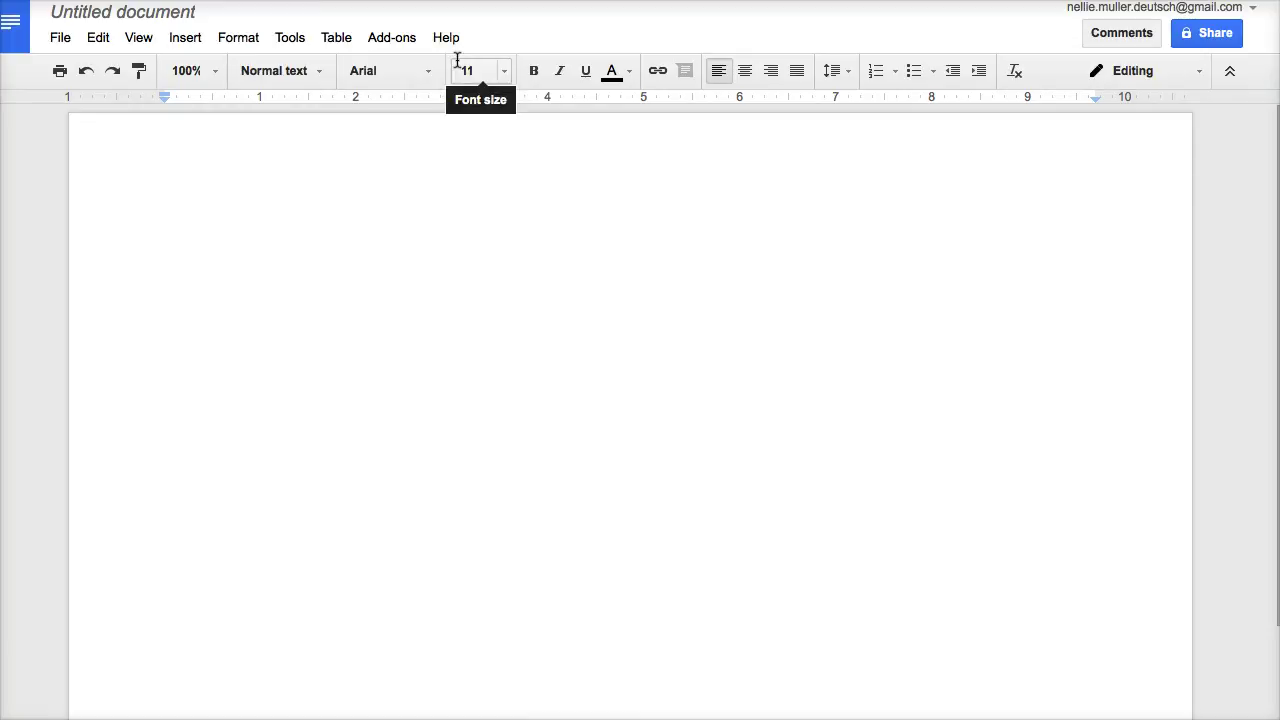
Rename the Untitled document to 'Testing Google Drive'.
left_click(1100, 126)
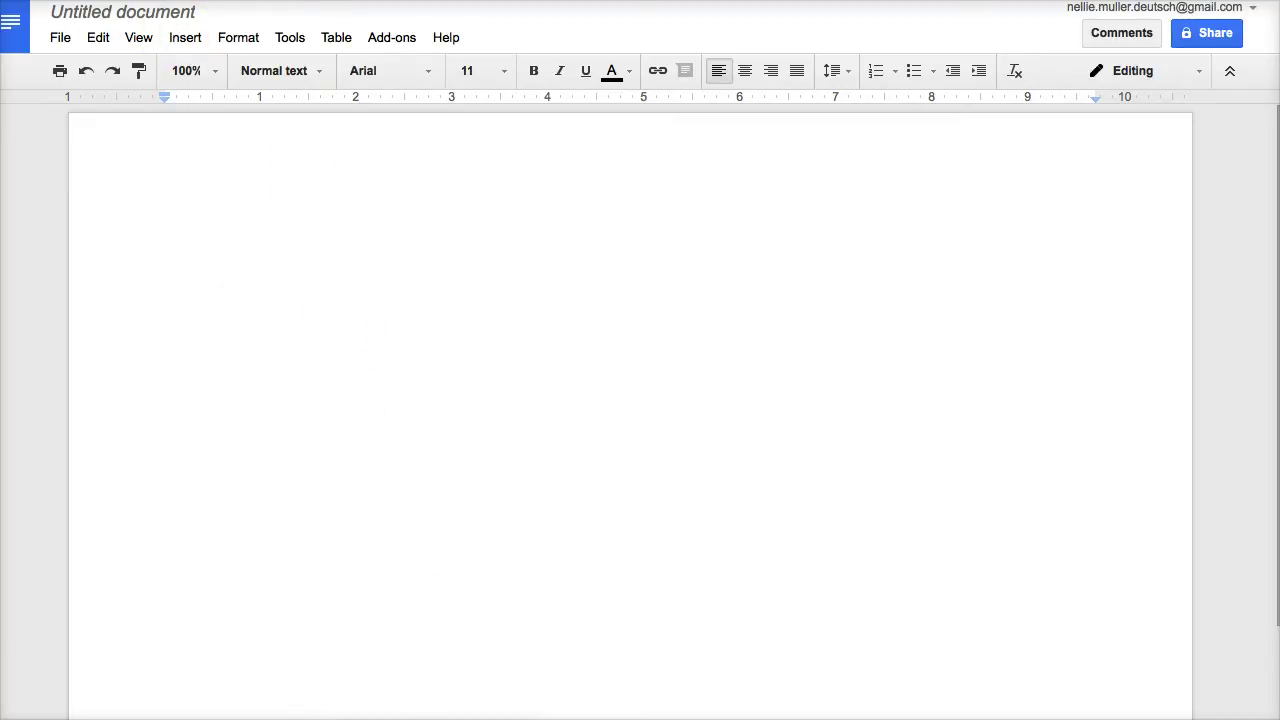
left_click(140, 17)
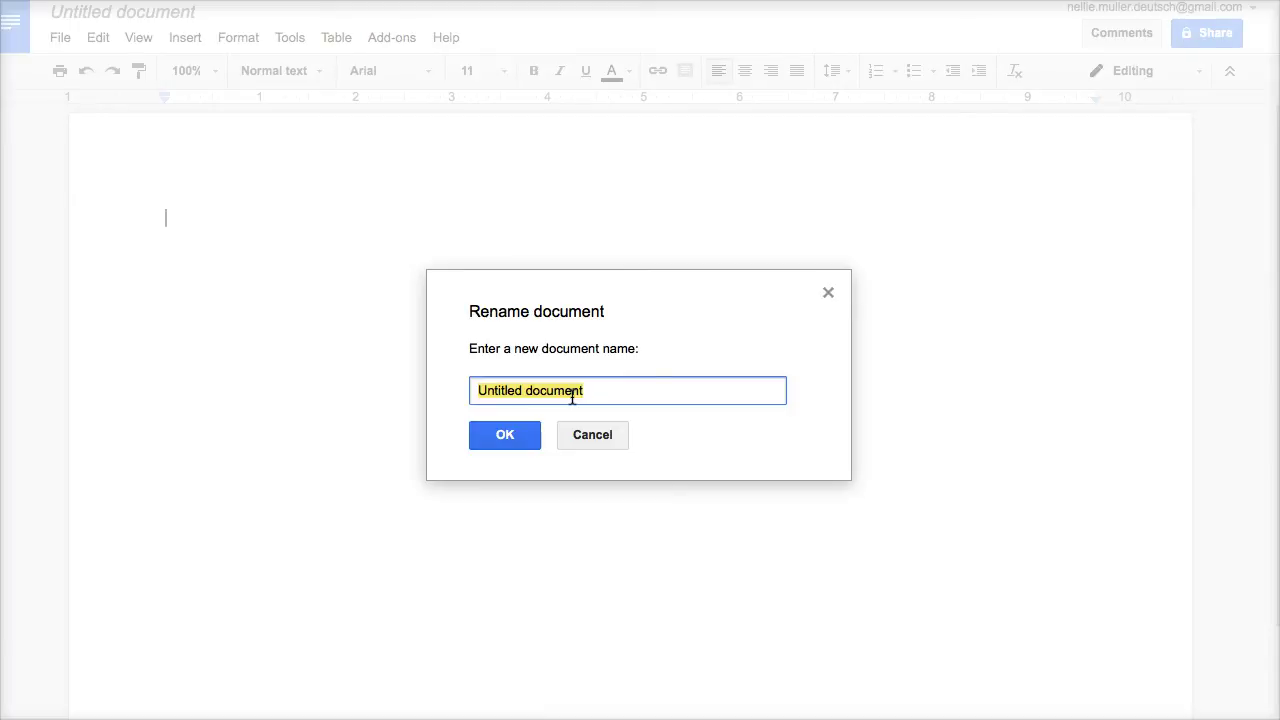
type("Testing Google")
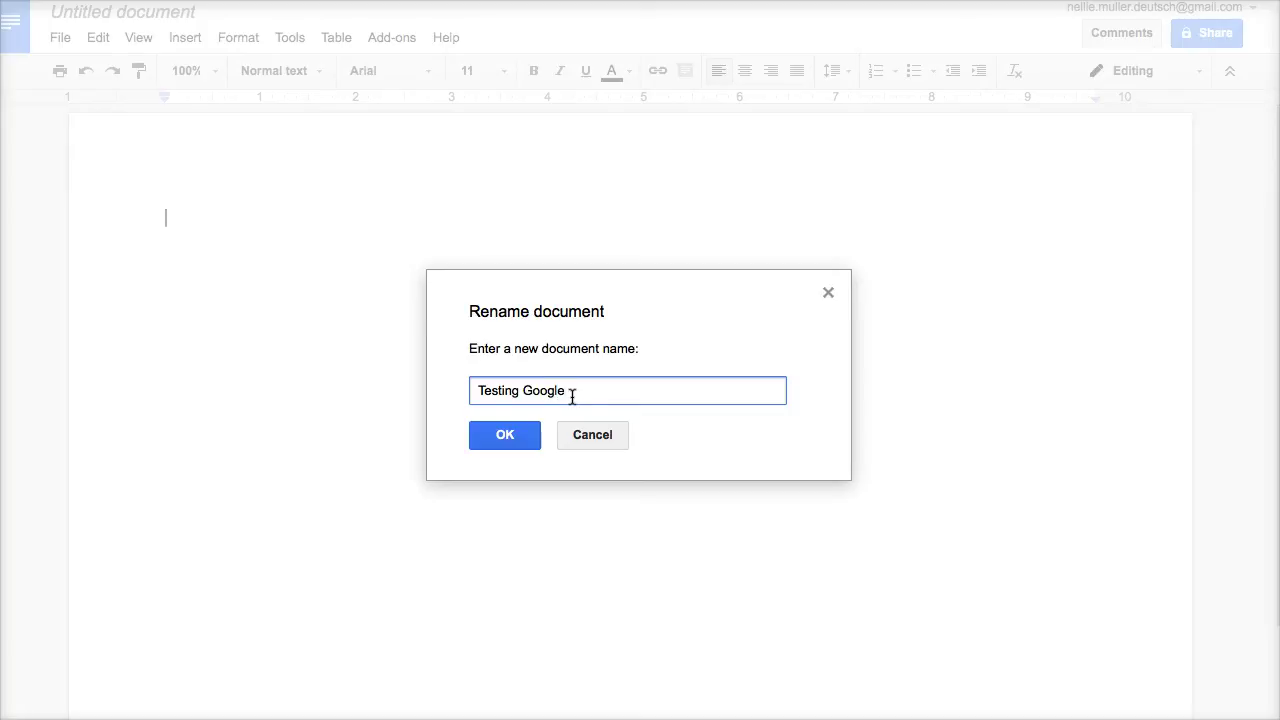
key("BackSpace")
key("BackSpace")
key("BackSpace")
type("ve")
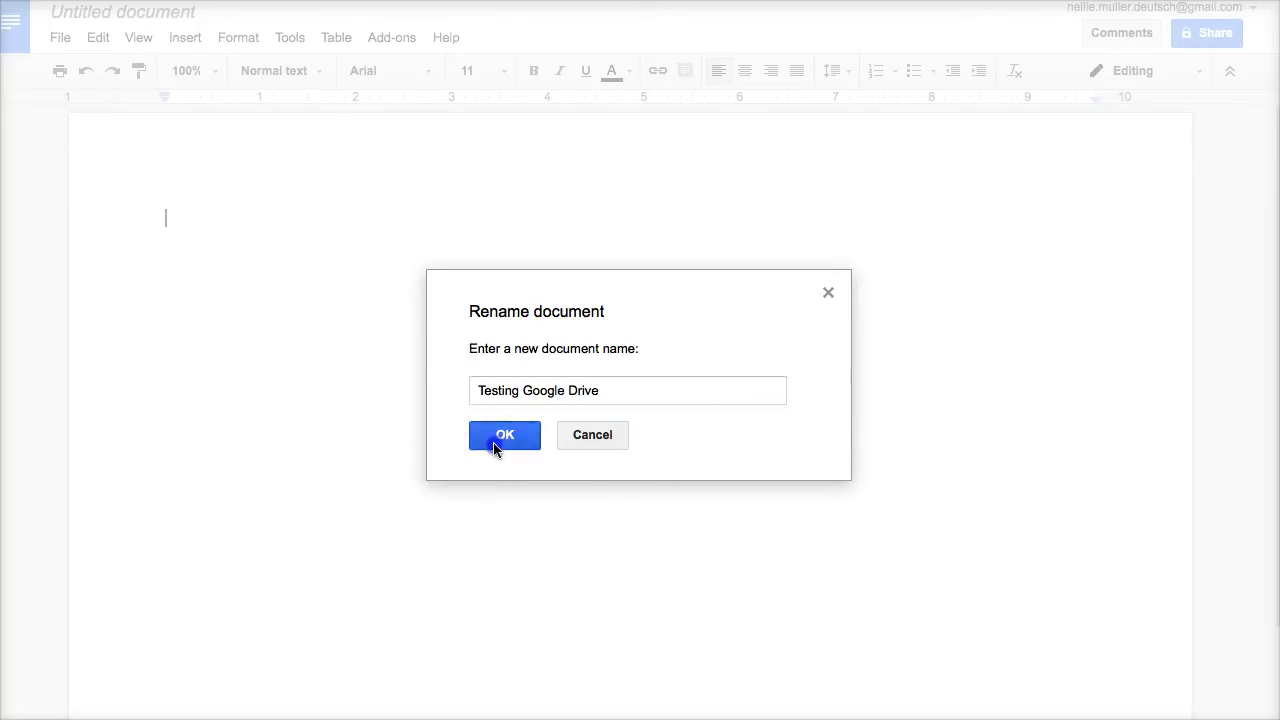
left_click(494, 437)
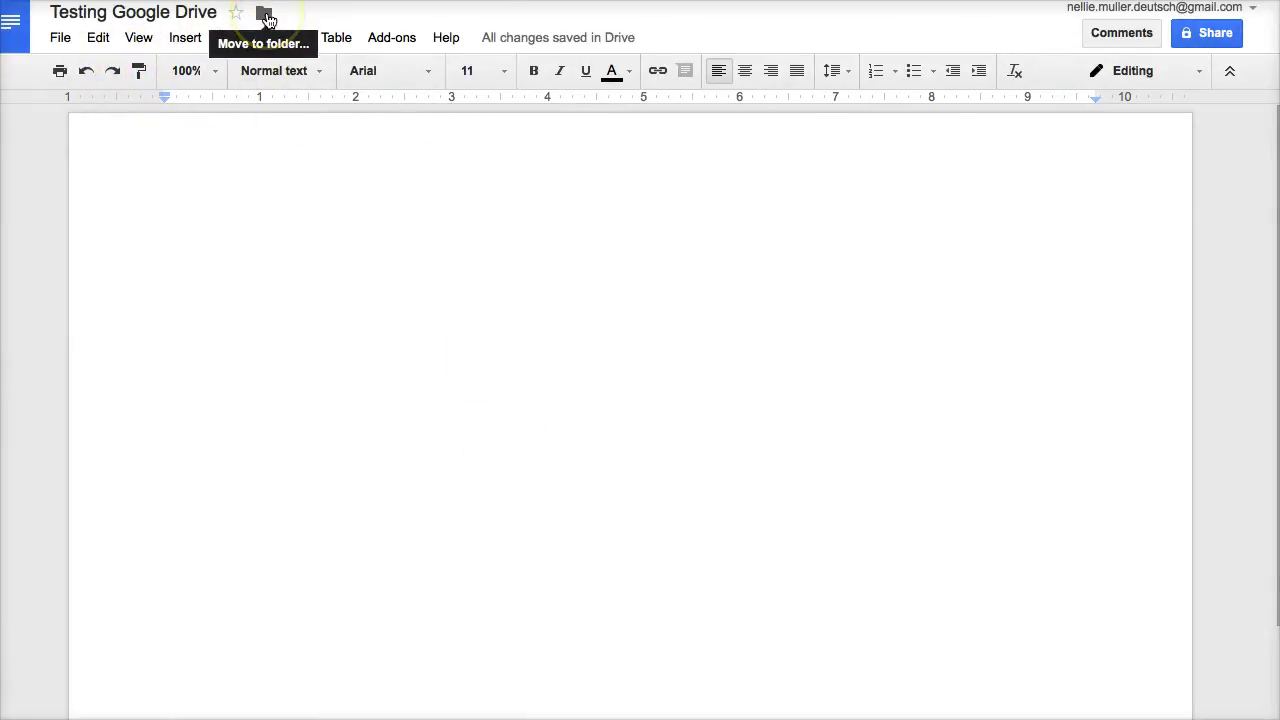
Create a 'Google Drive Tutorials' folder in My Drive and move the document into it.
left_click(266, 14)
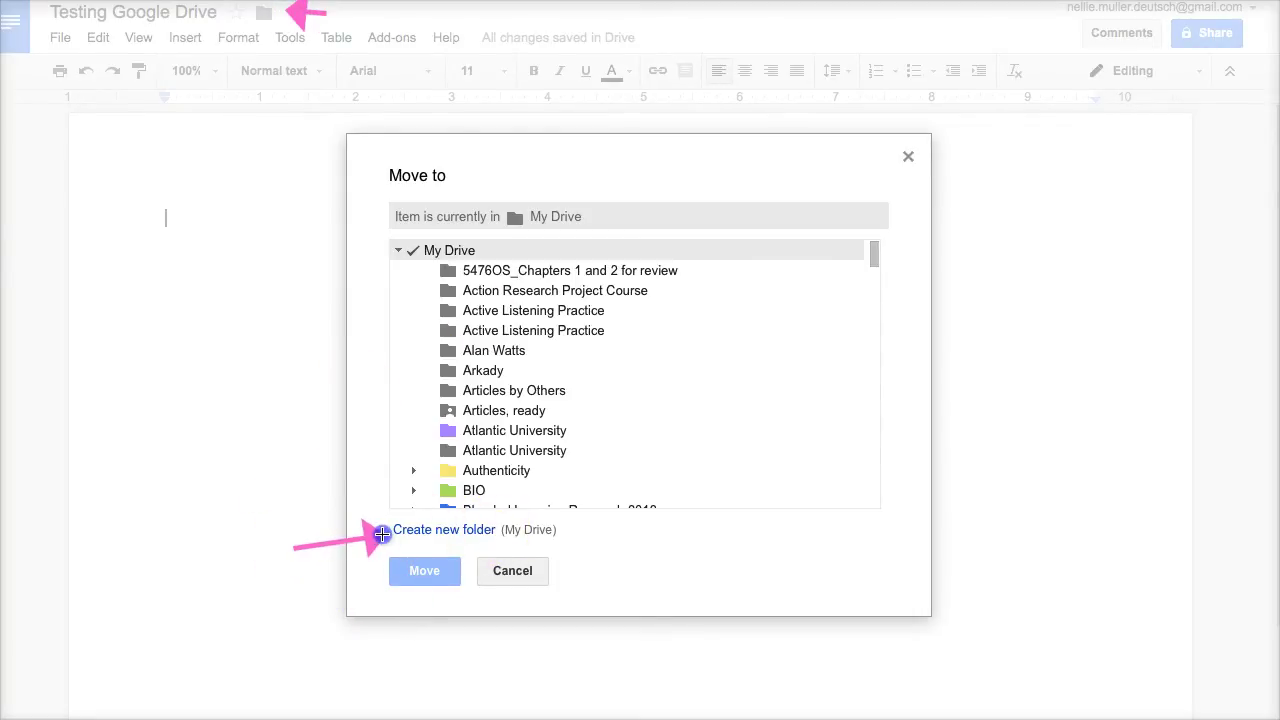
left_click(416, 573)
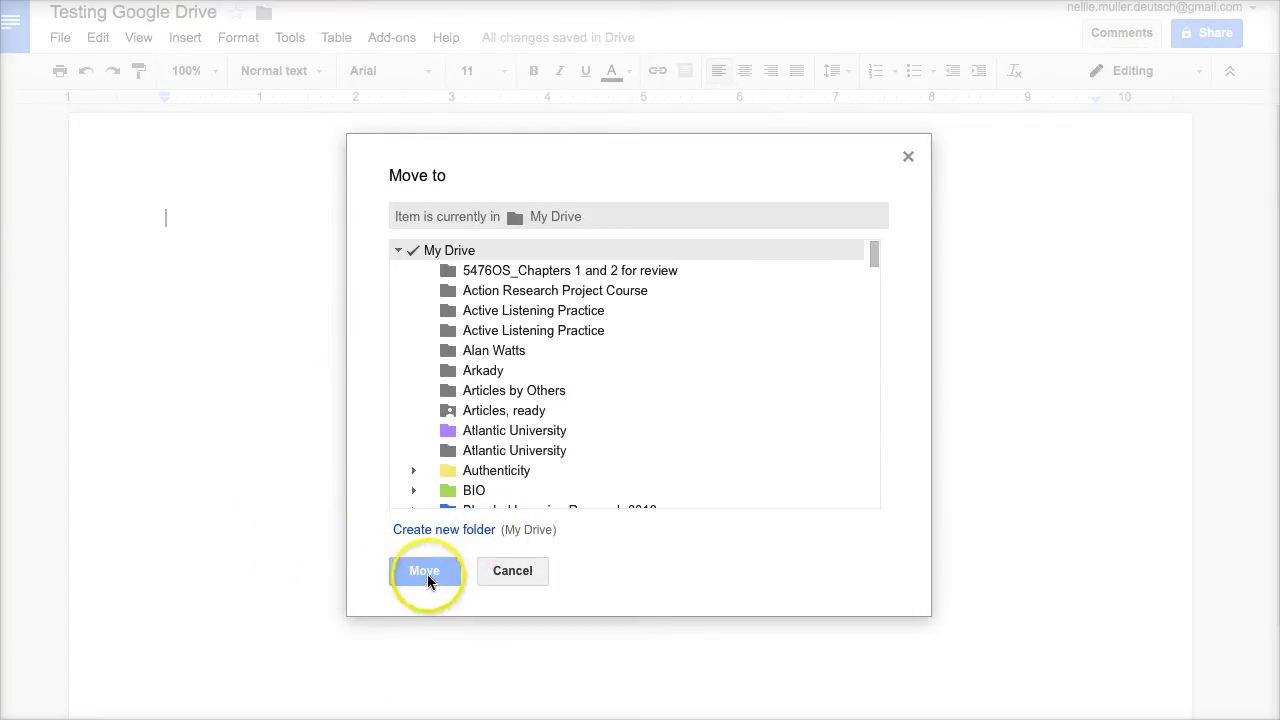
left_click(464, 532)
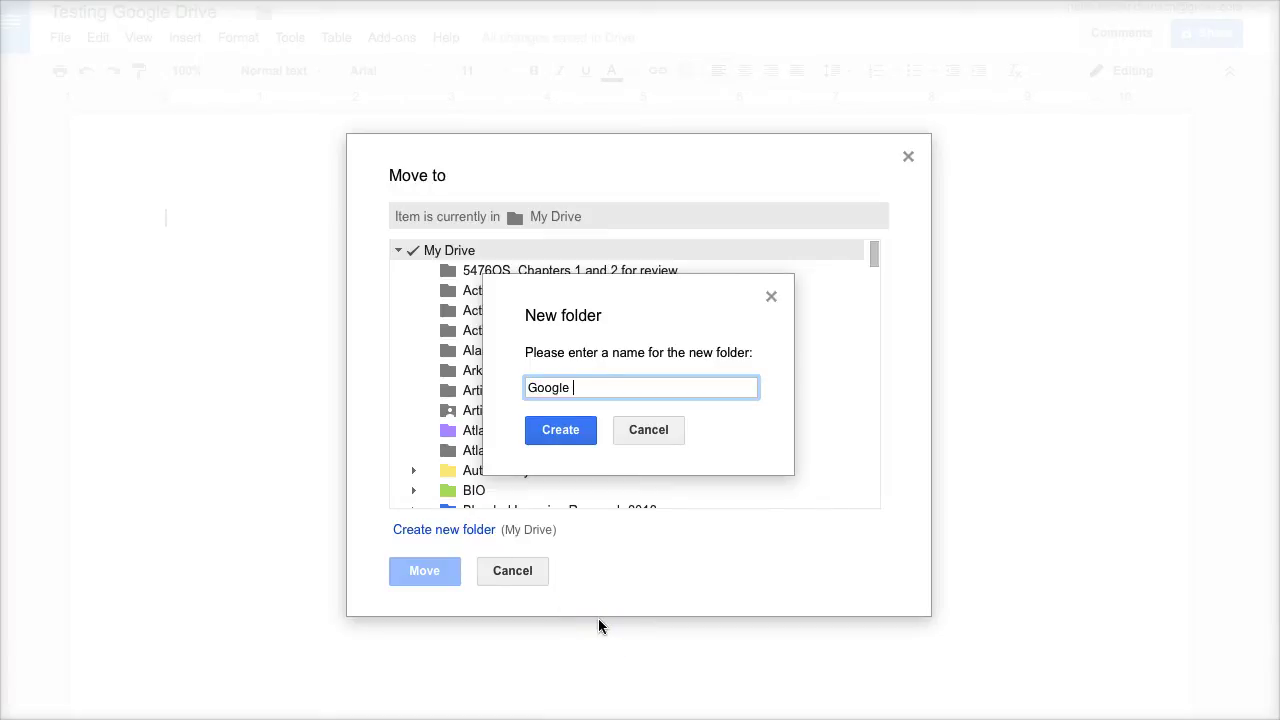
type("Google Drive Tutorials")
left_click(556, 430)
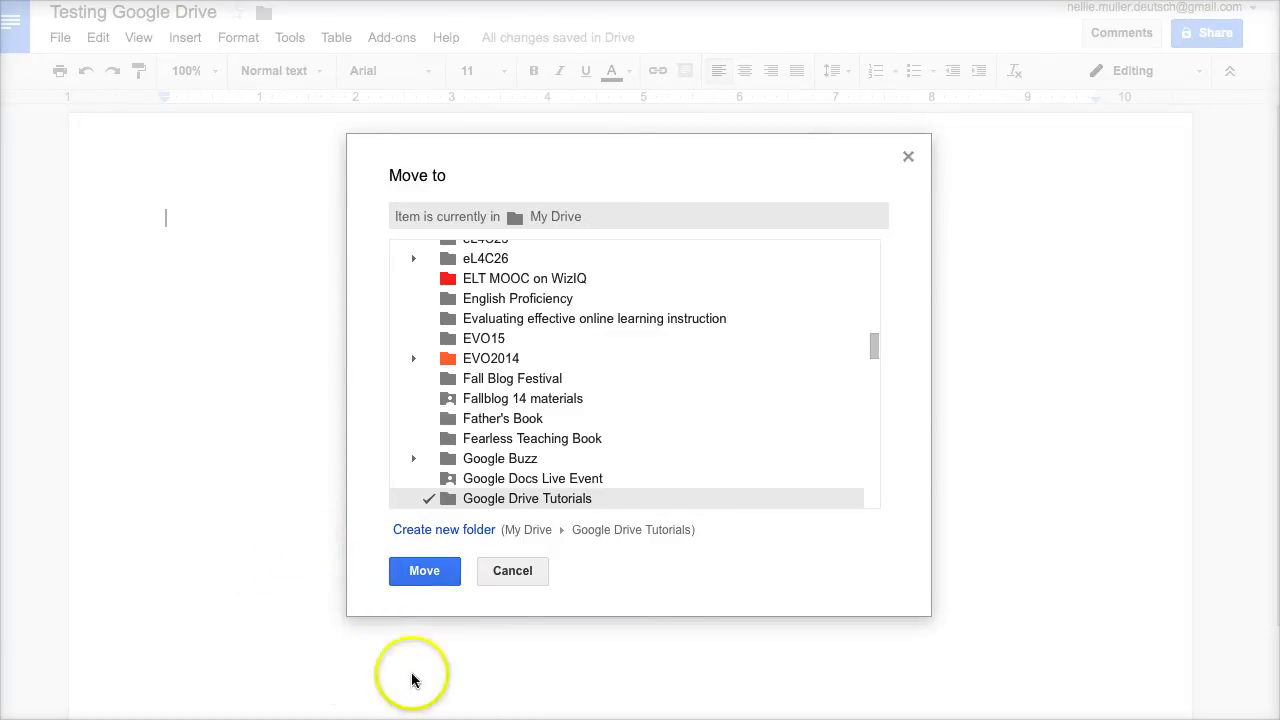
left_click(442, 571)
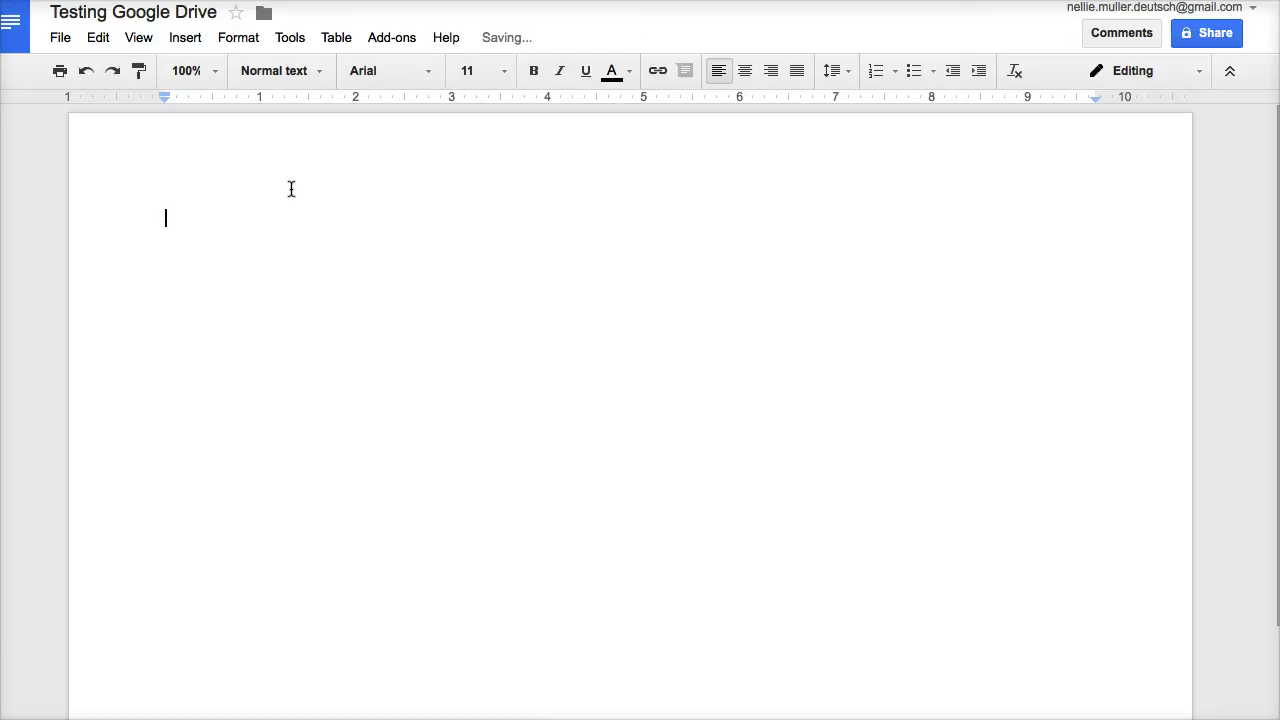
Make 'Using Google Doc Right' a centred Heading 1 title with an empty line below.
type("ng ")
type("Googlr3e")
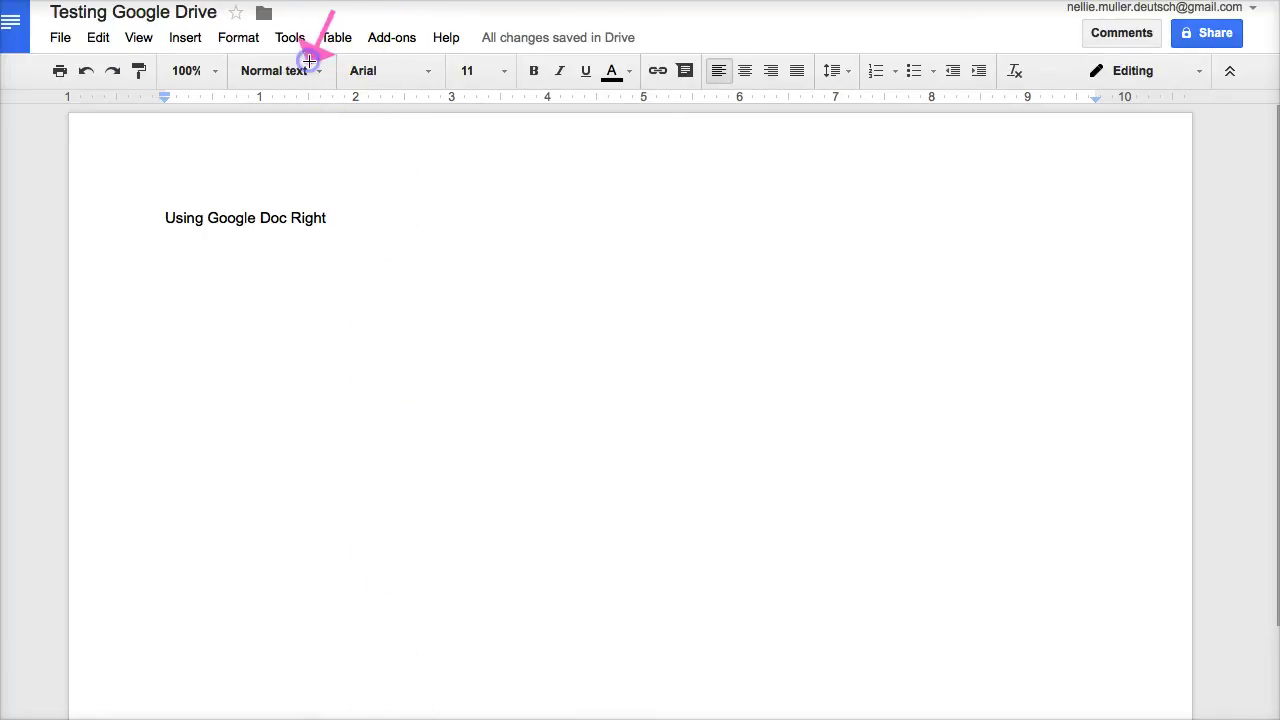
left_click_drag(473, 5, 402, 35)
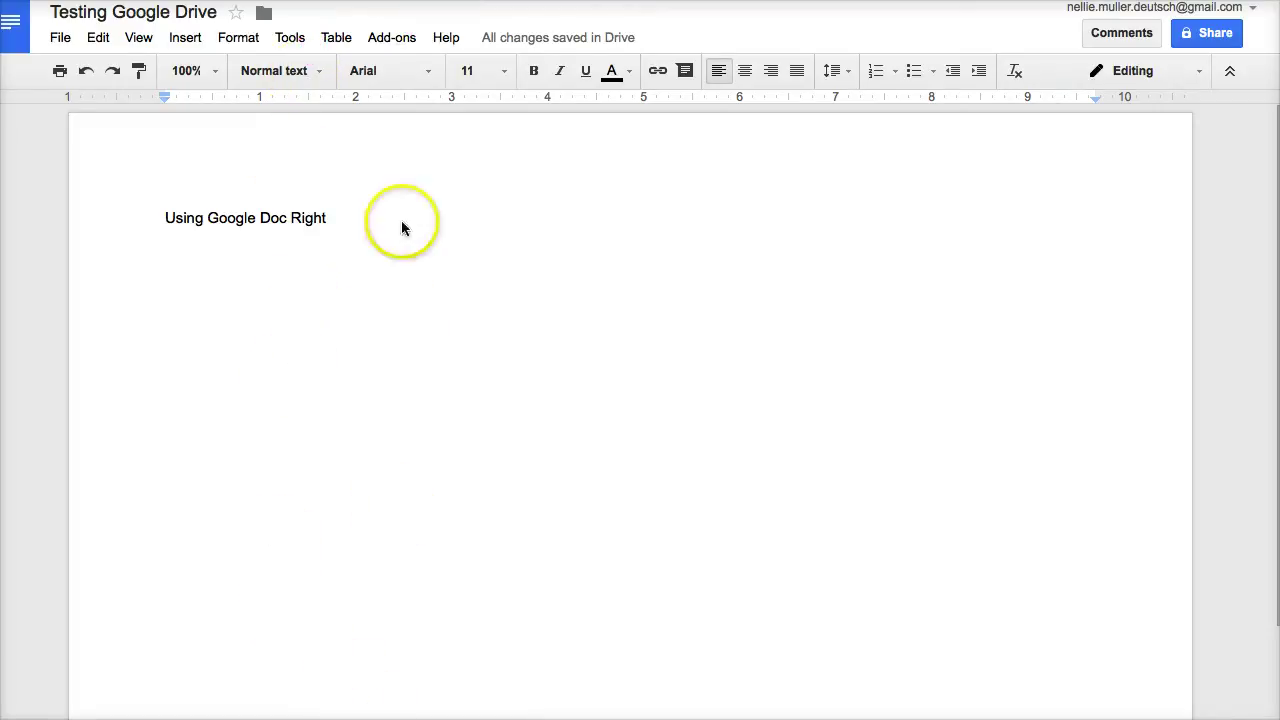
left_click(320, 72)
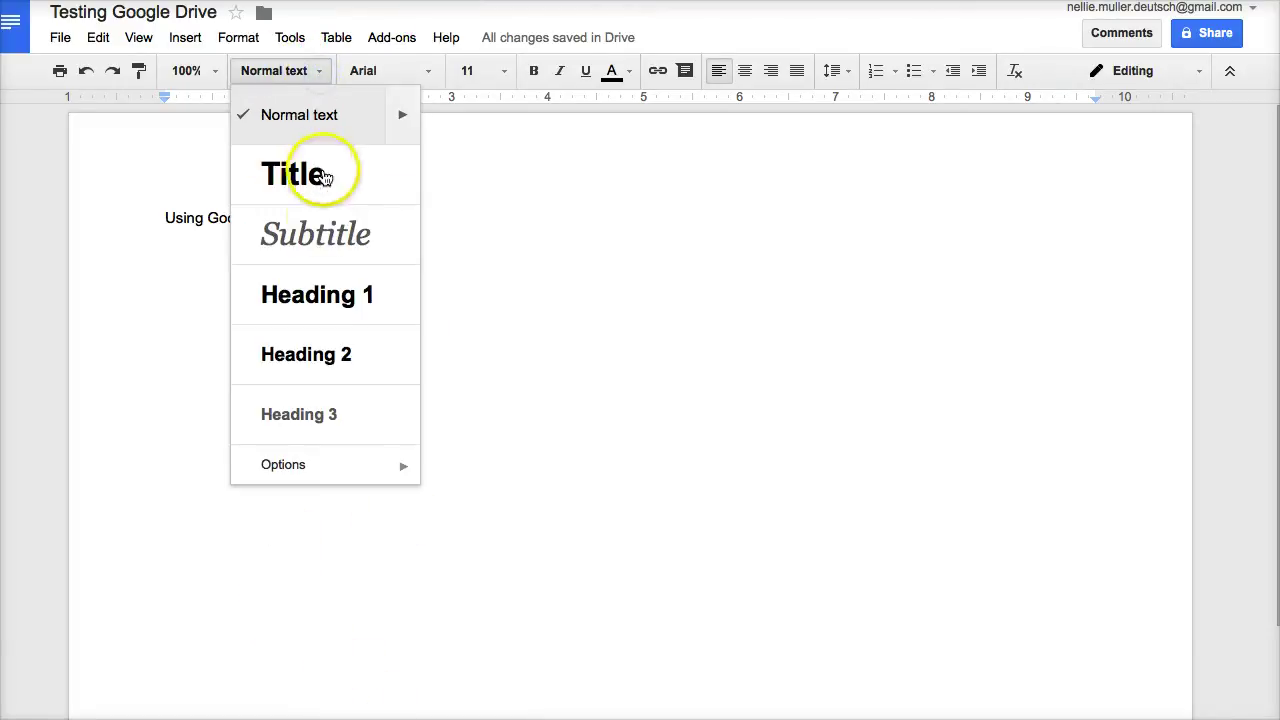
left_click(360, 298)
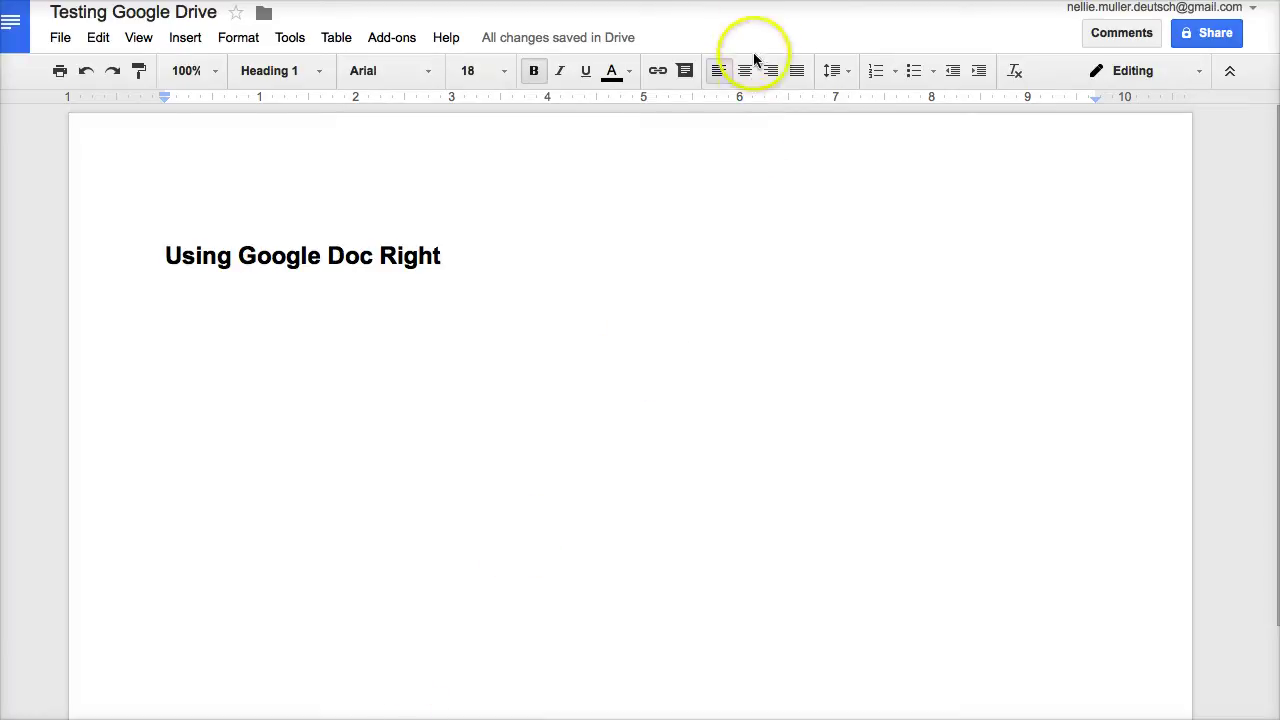
left_click(745, 72)
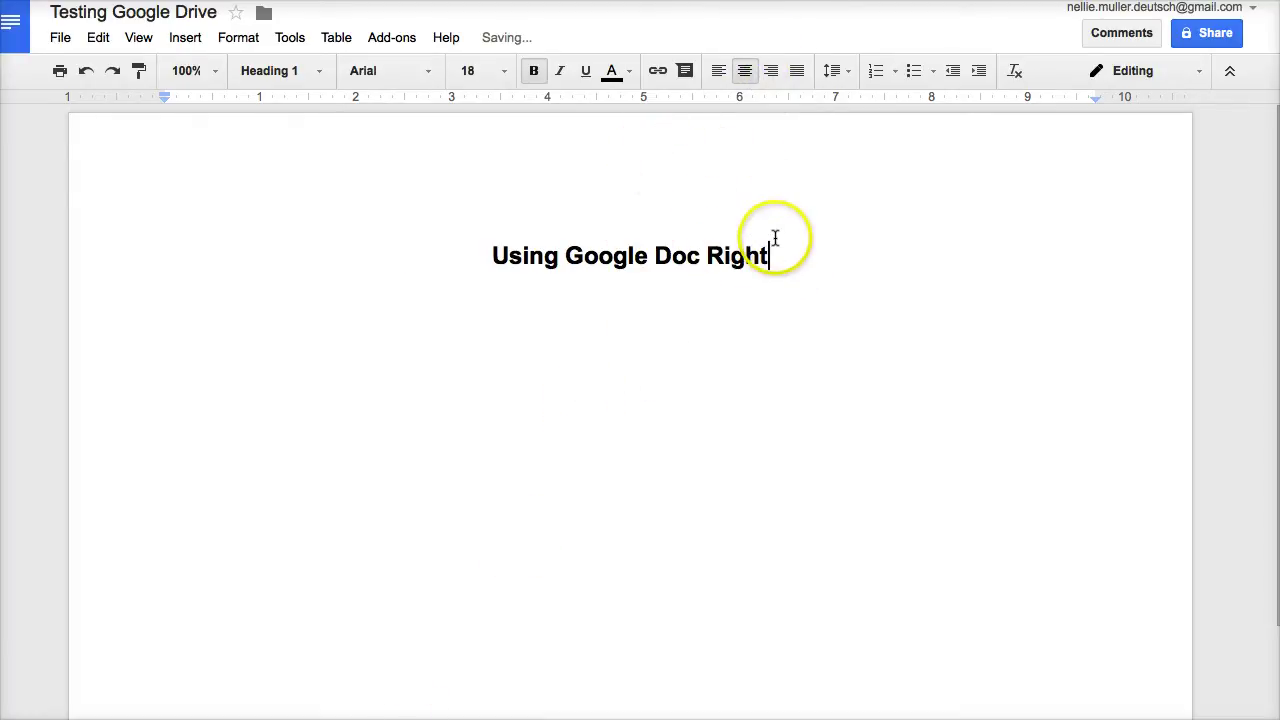
key("Return")
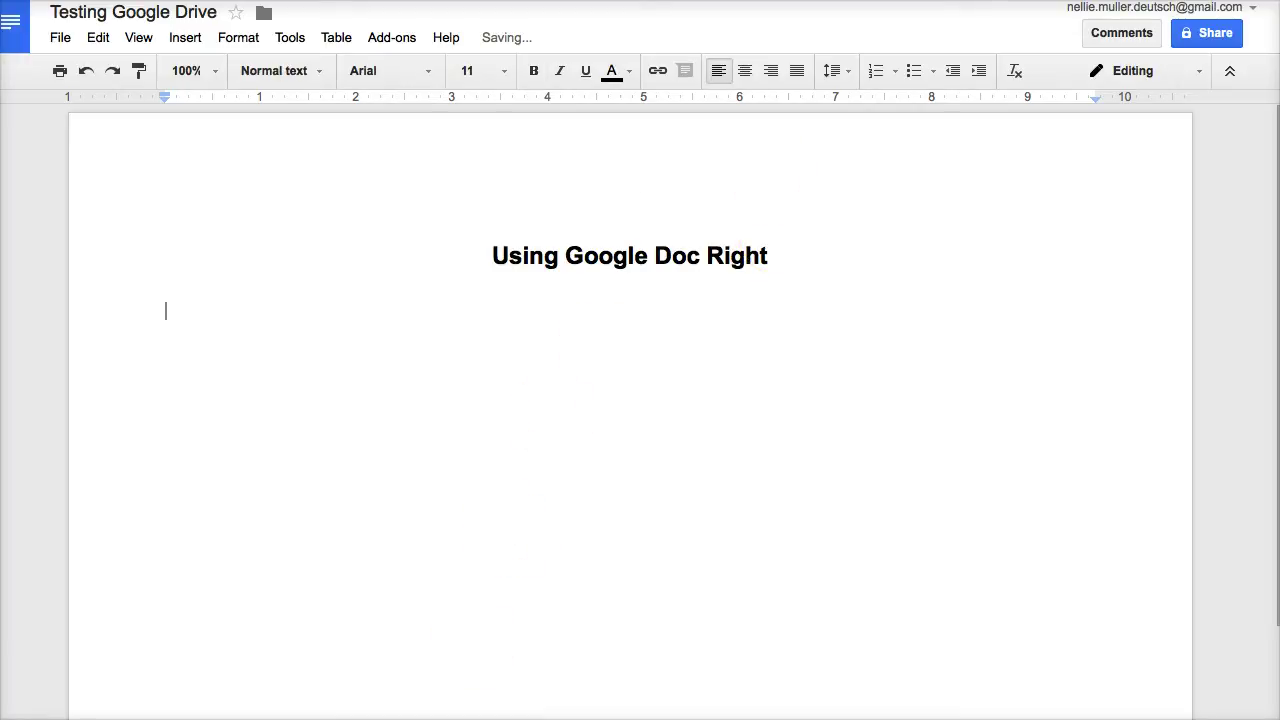
Insert a 5 x 1 table on the line below the title.
left_click(406, 672)
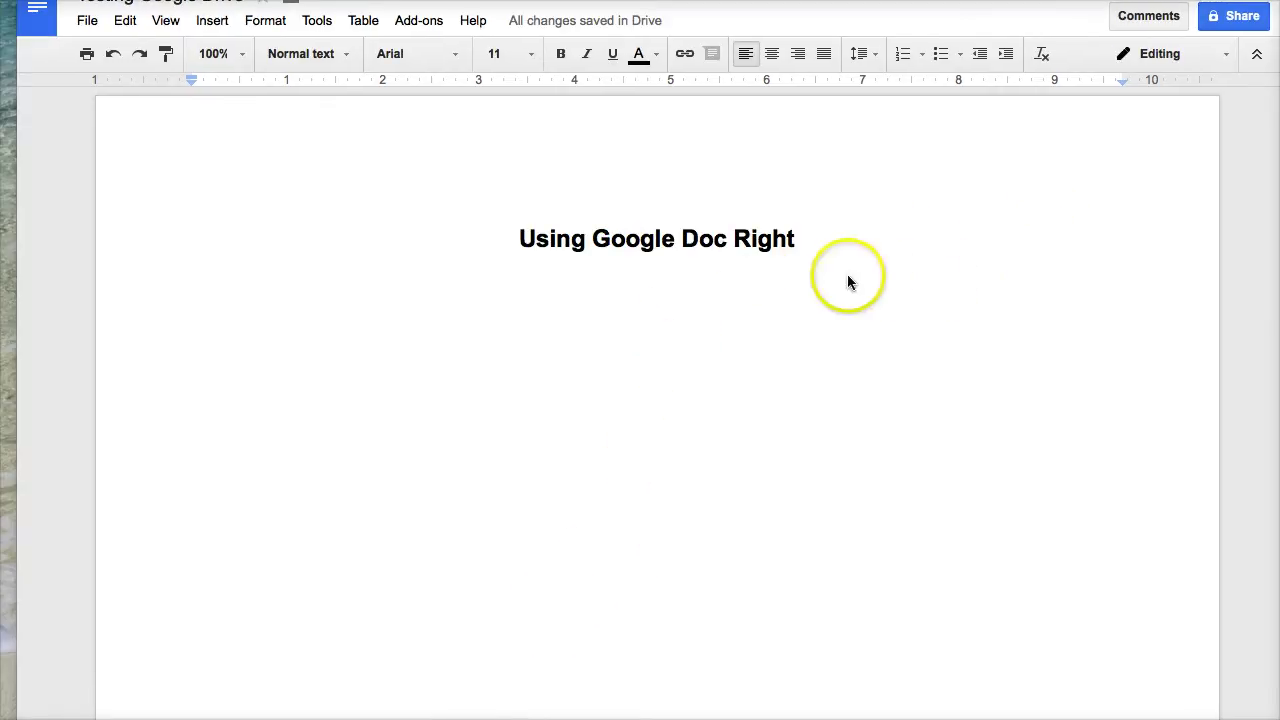
left_click(685, 346)
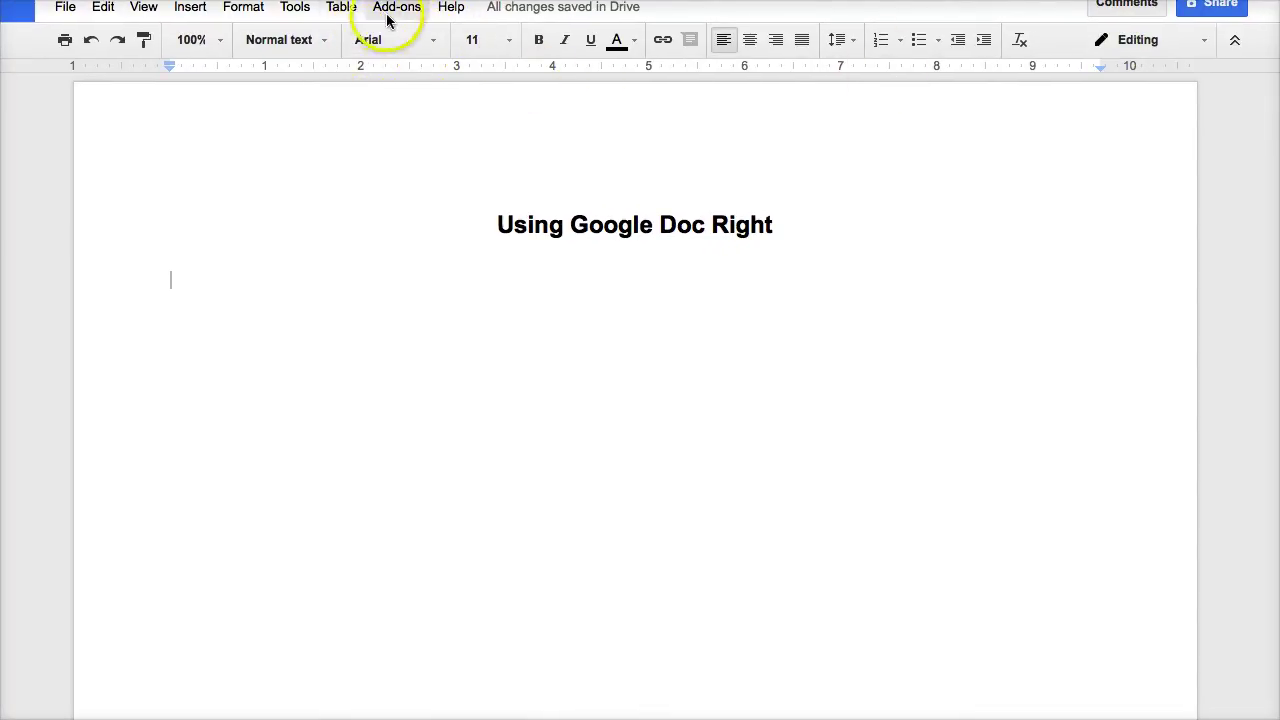
left_click(338, 8)
left_click(372, 44)
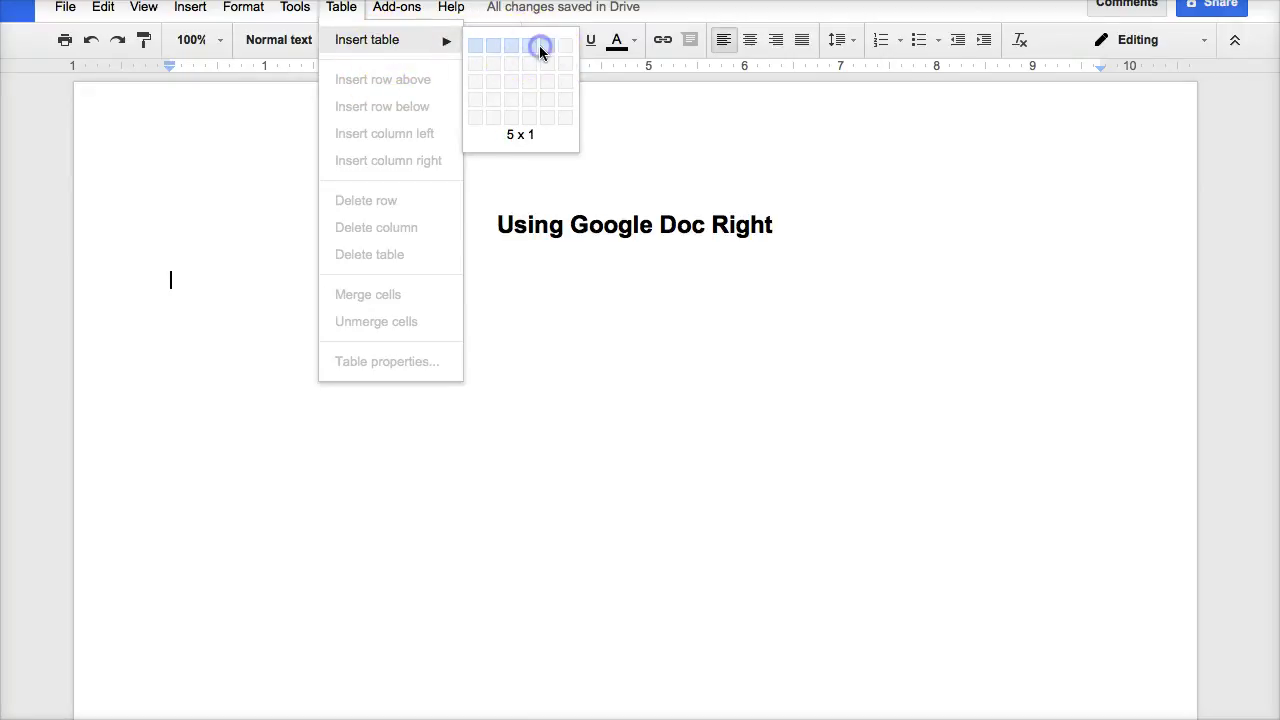
left_click(545, 46)
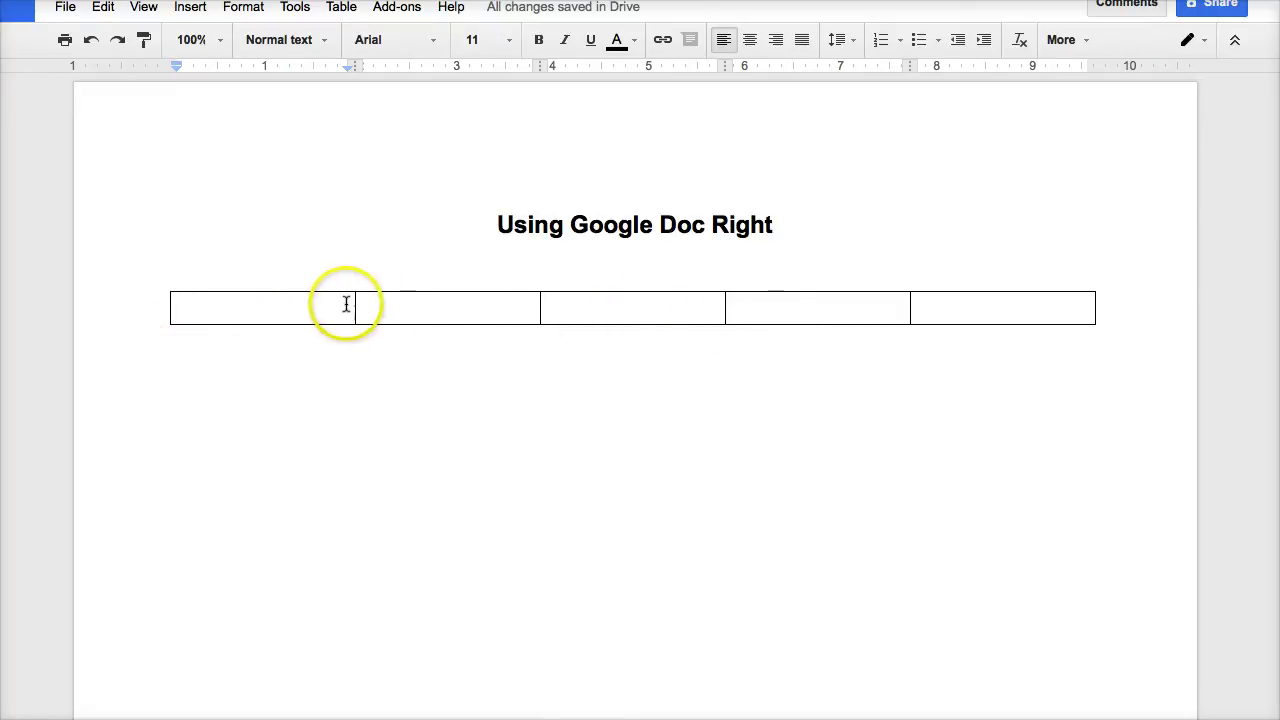
Delete the table's last column, leaving four columns.
right_click(1029, 304)
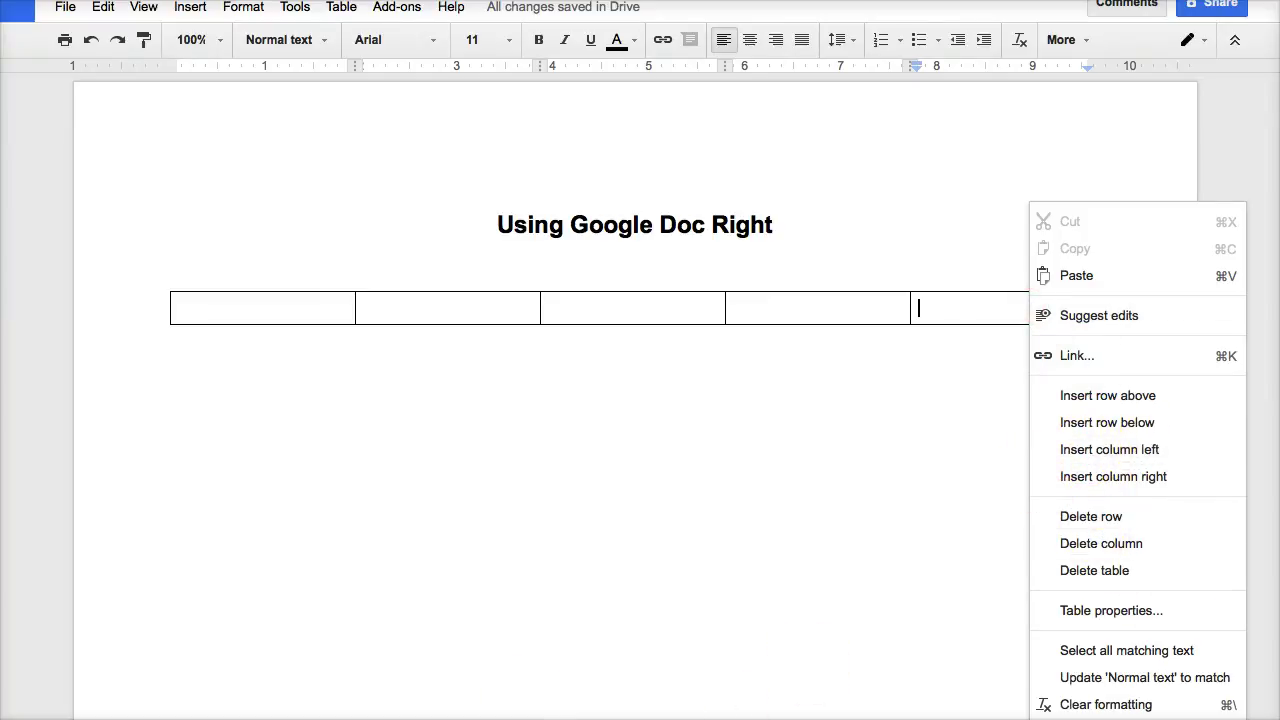
left_click(598, 507)
right_click(983, 252)
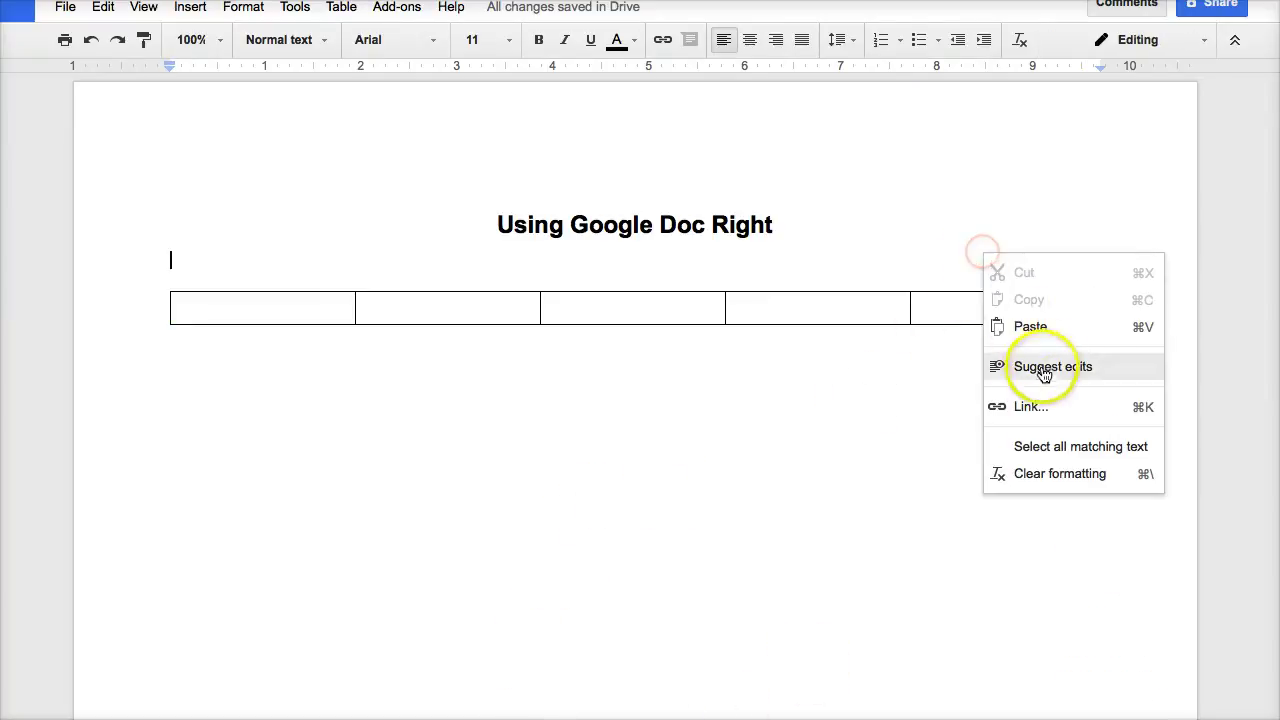
left_click(997, 300)
right_click(994, 314)
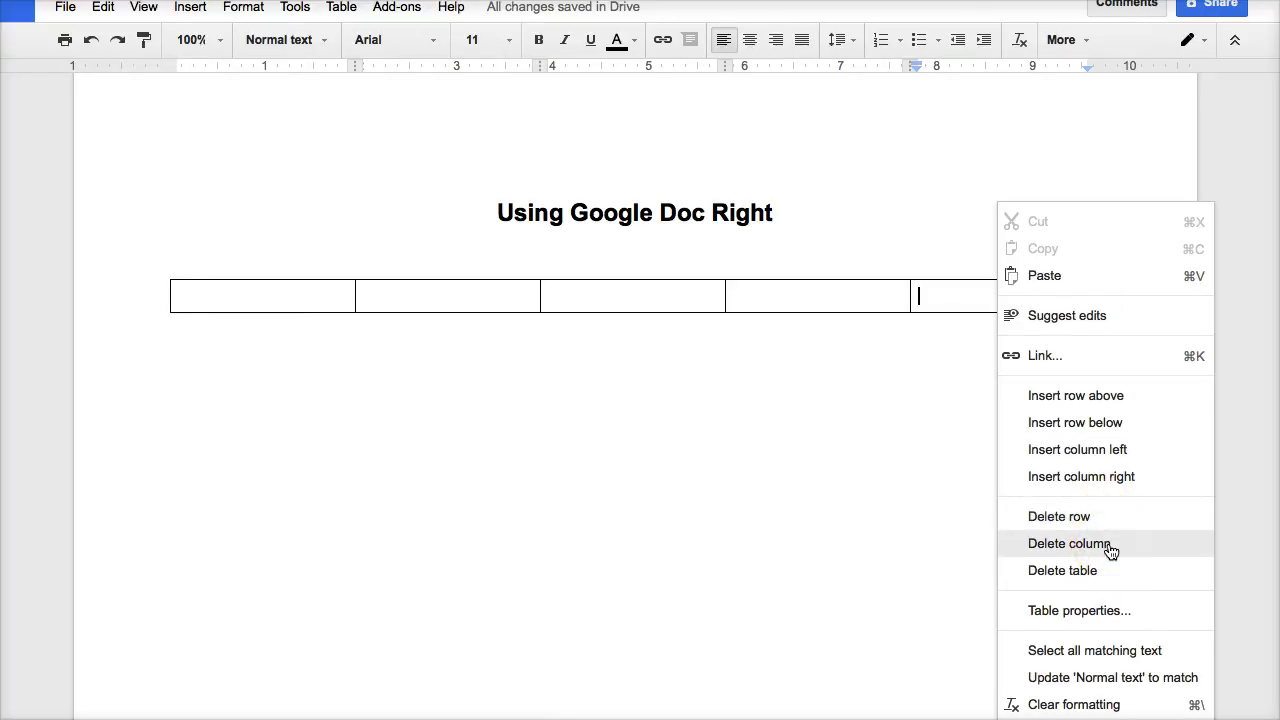
left_click(1068, 543)
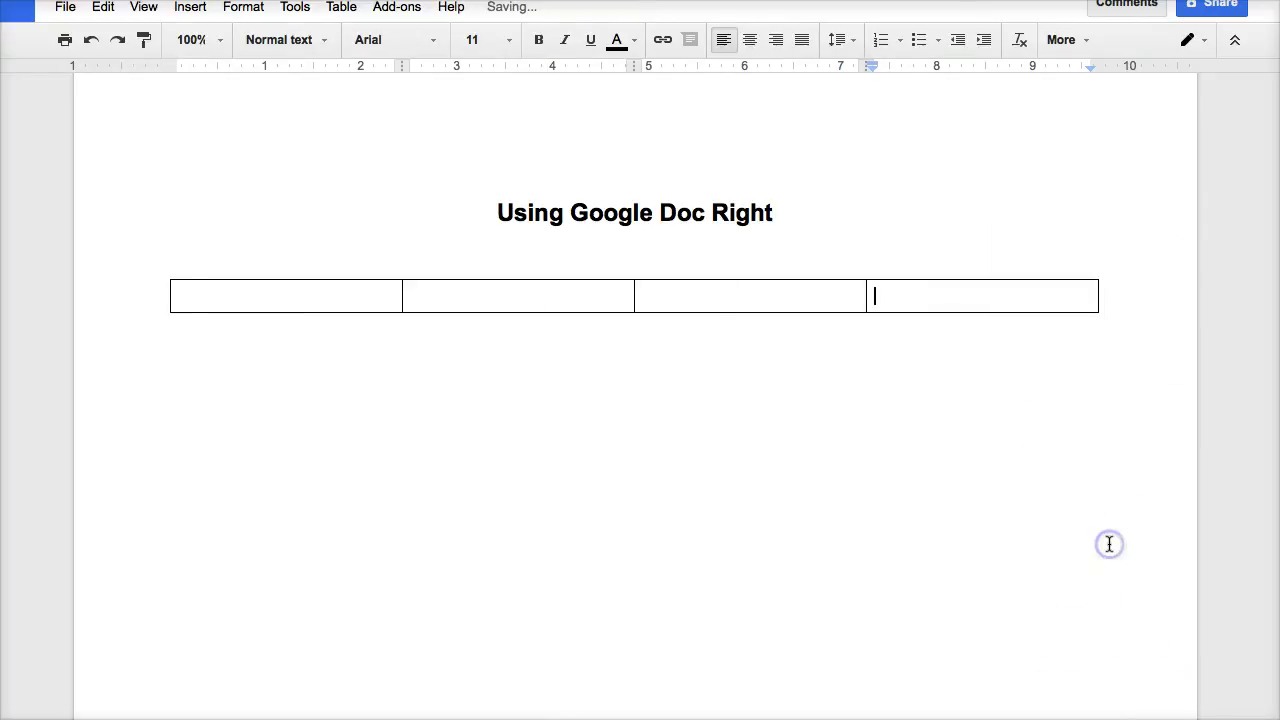
right_click(904, 306)
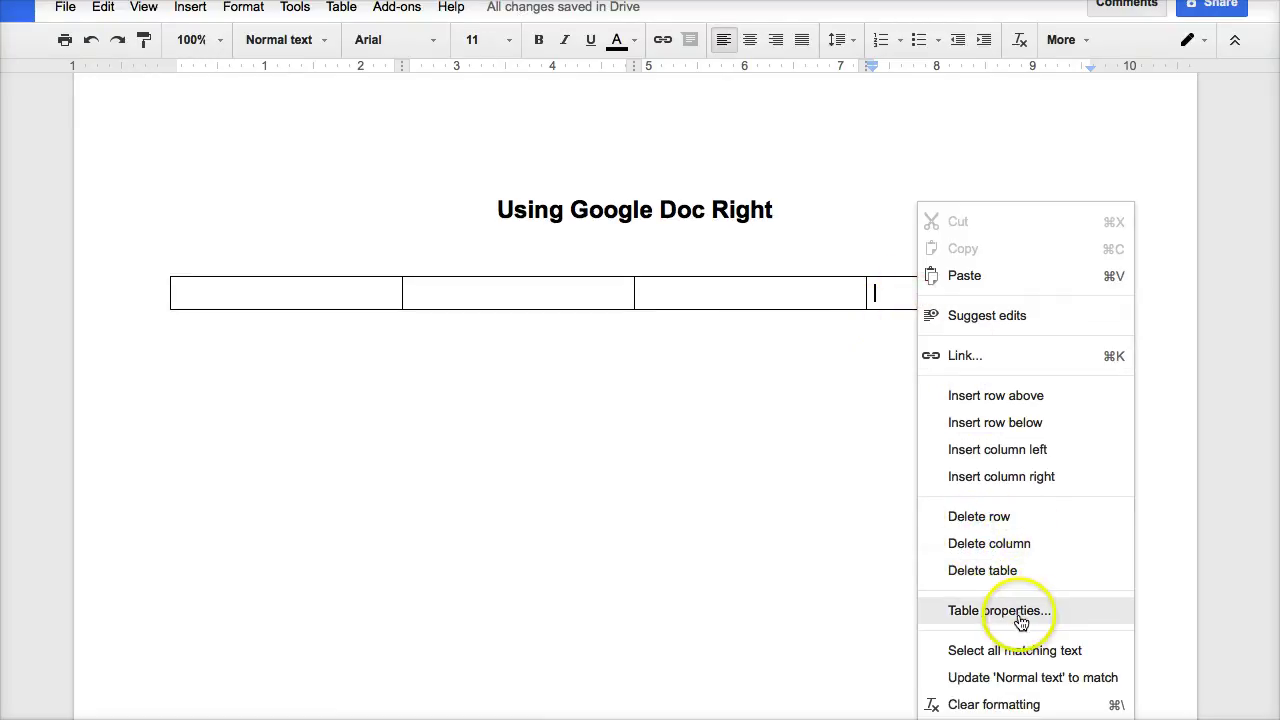
Delete one more column and fill the three header cells with Comment, Notifications and Images.
left_click(1015, 555)
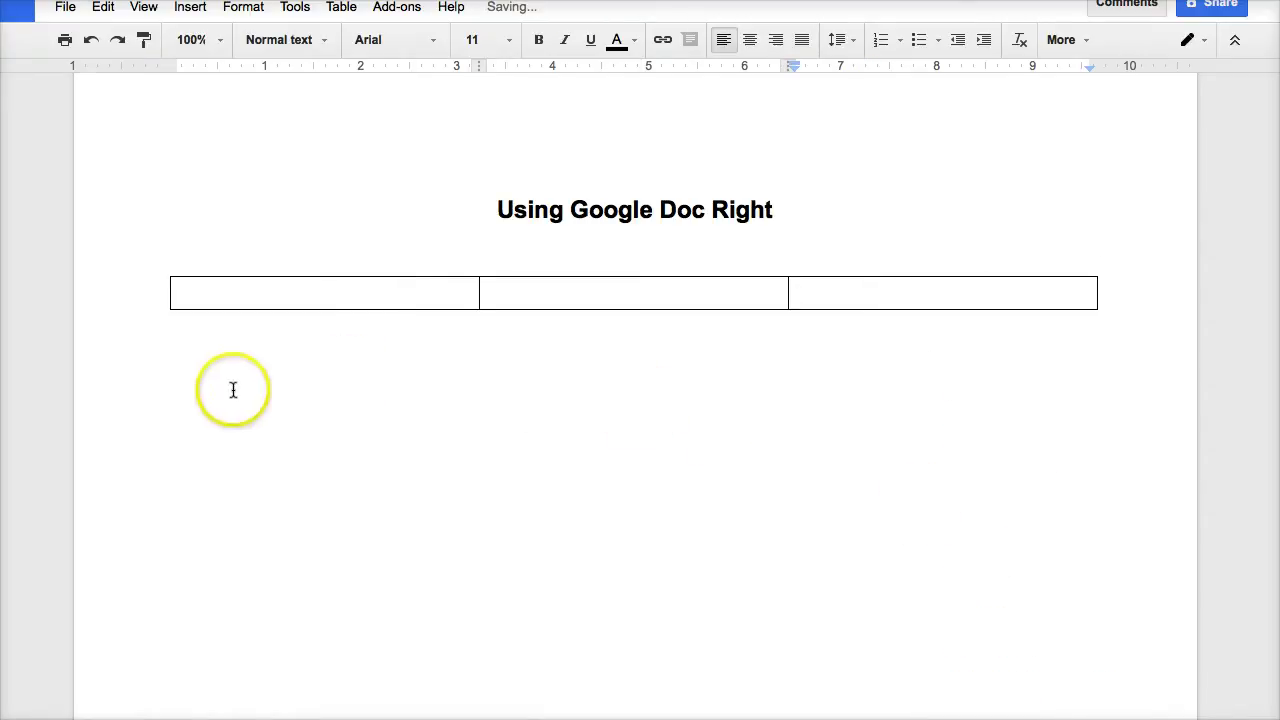
double_click(261, 287)
left_click(264, 287)
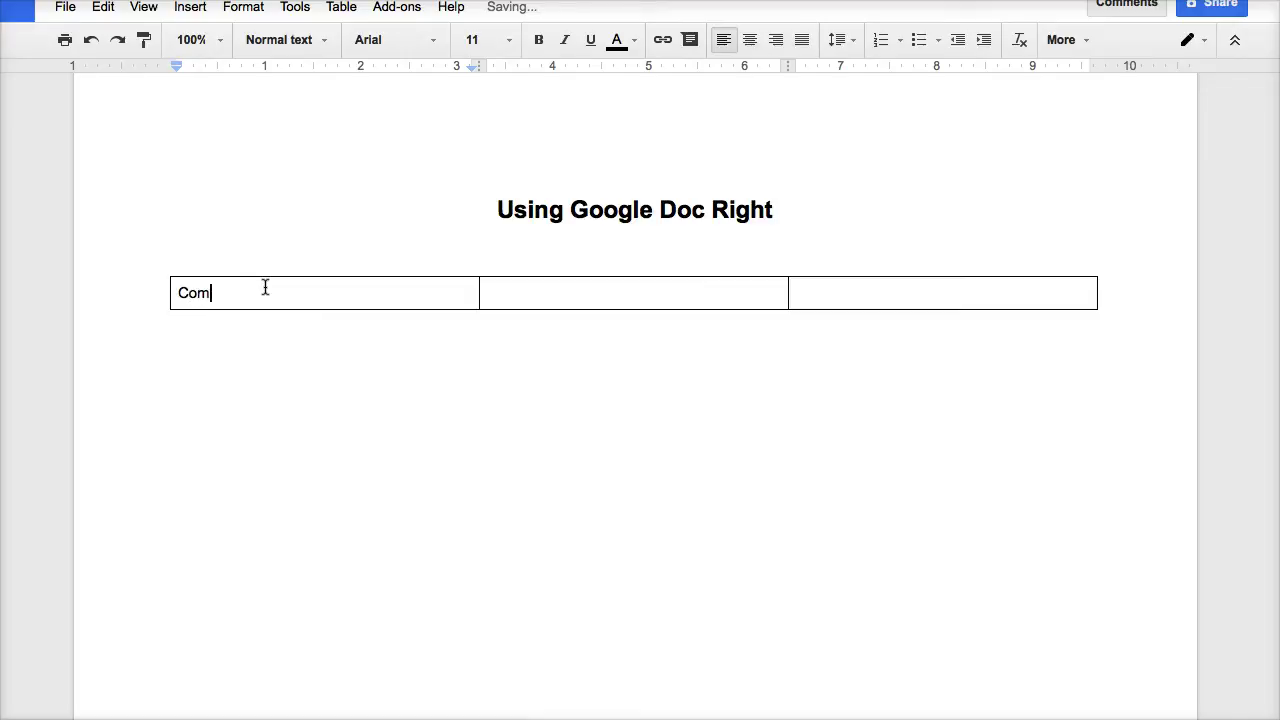
double_click(552, 291)
left_click(538, 292)
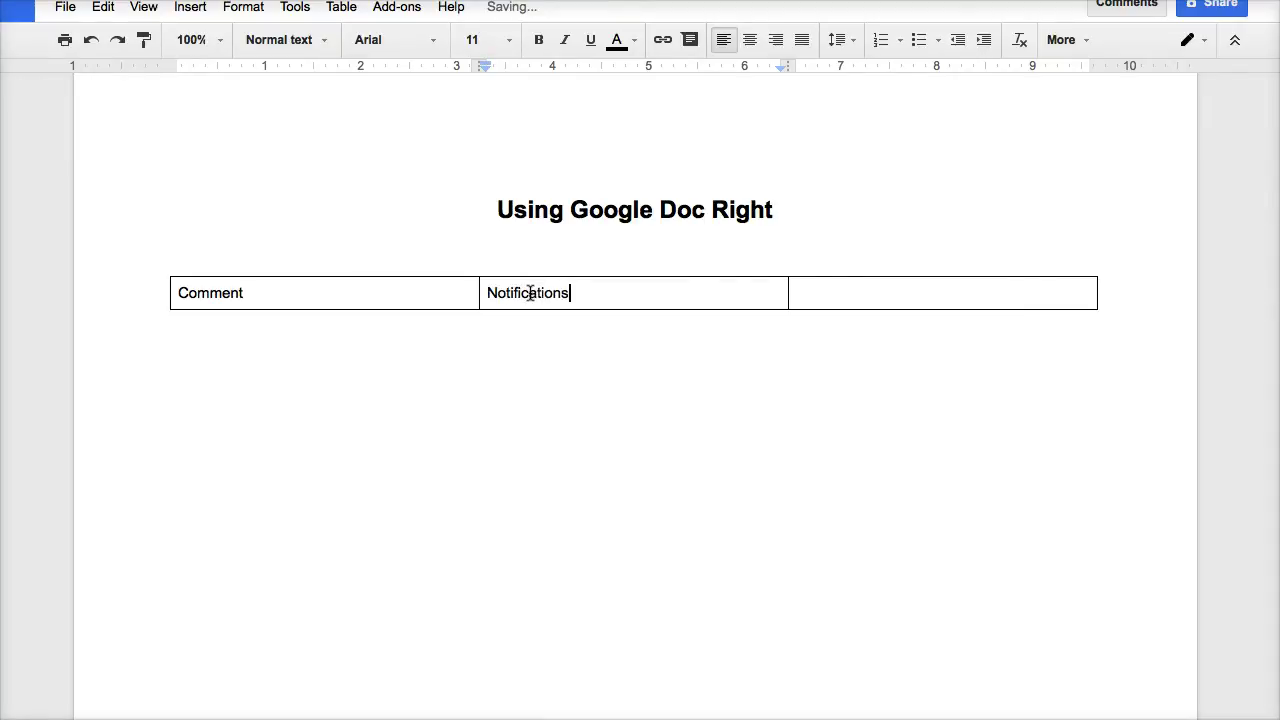
double_click(866, 289)
left_click(841, 290)
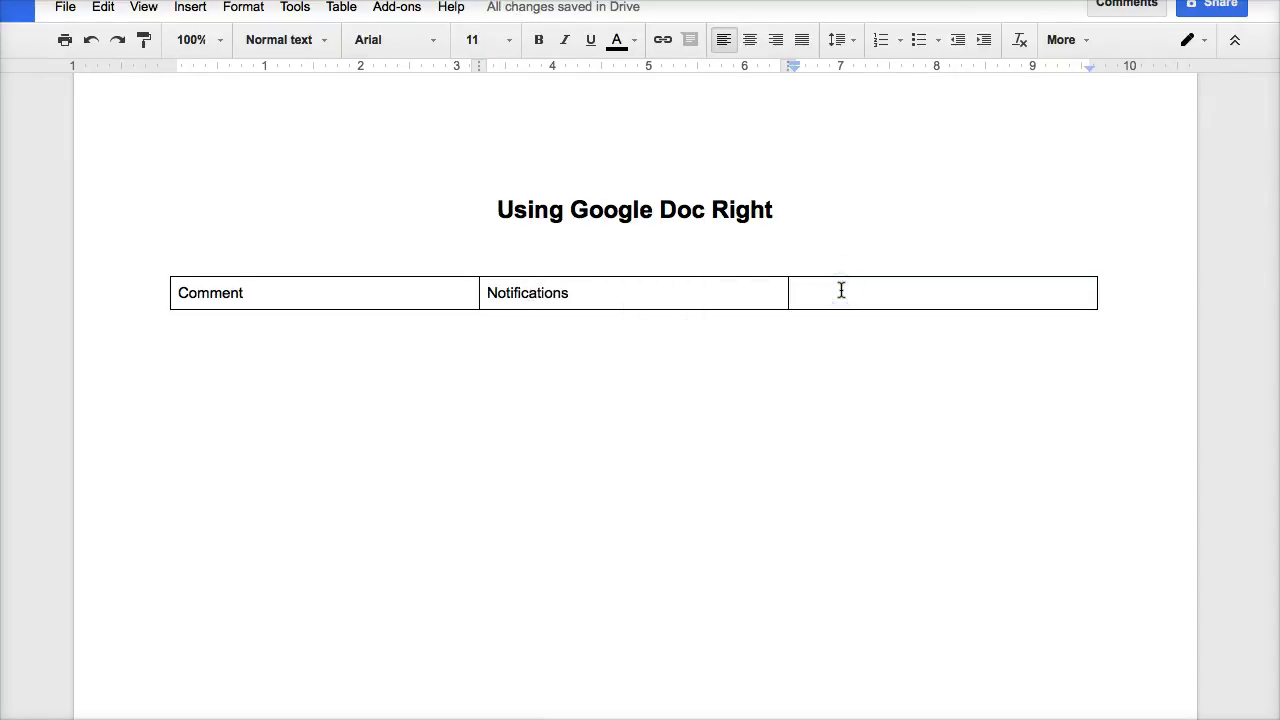
left_click(825, 292)
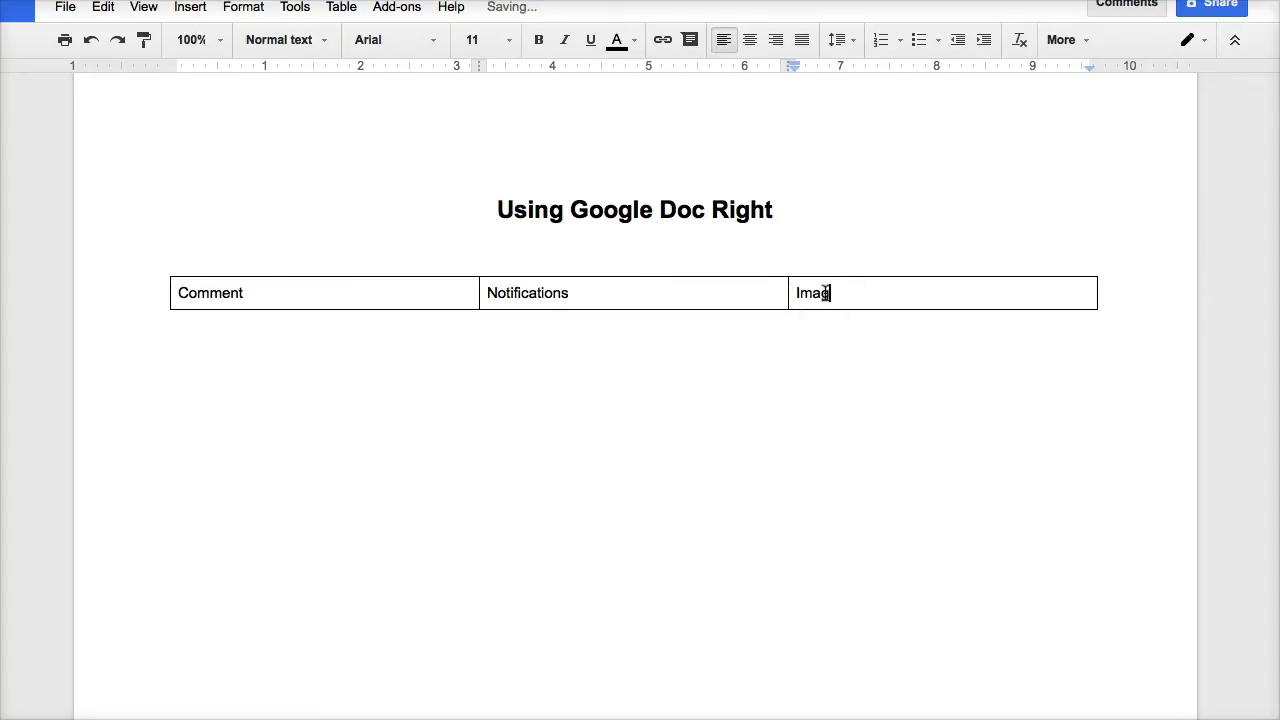
type("Images")
left_click(944, 383)
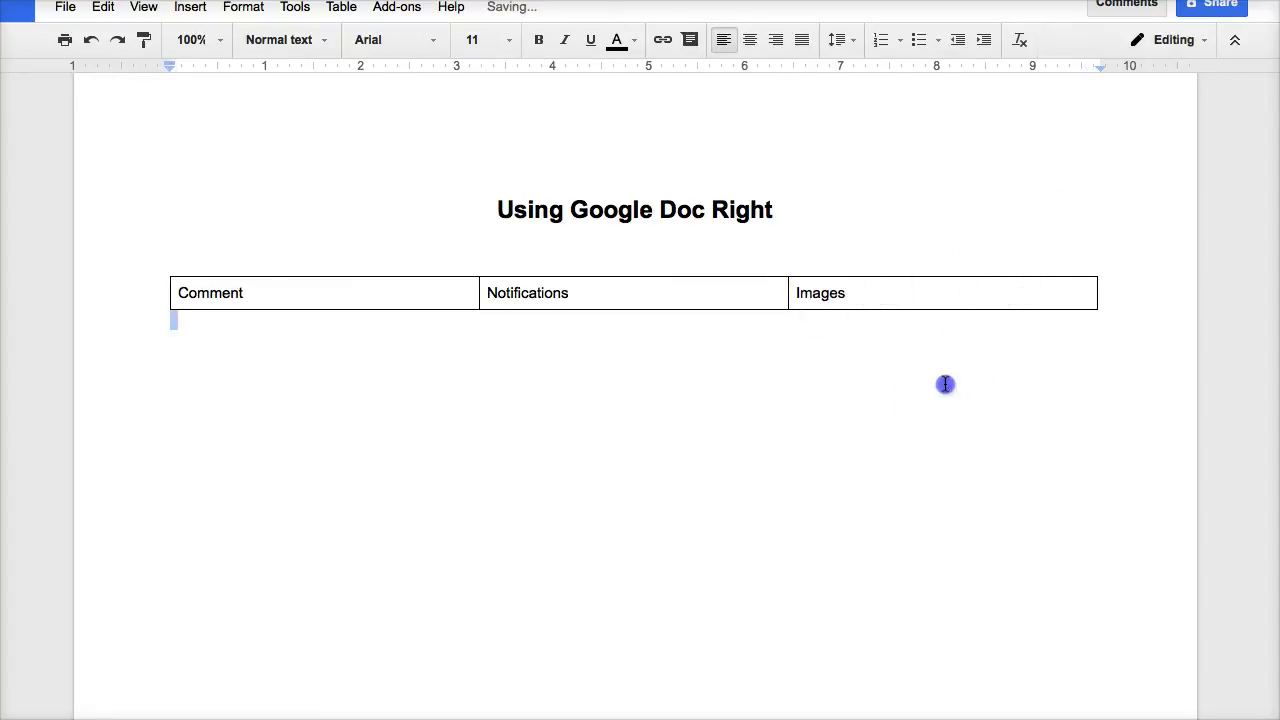
Add two empty rows beneath the table's header row.
left_click(272, 295)
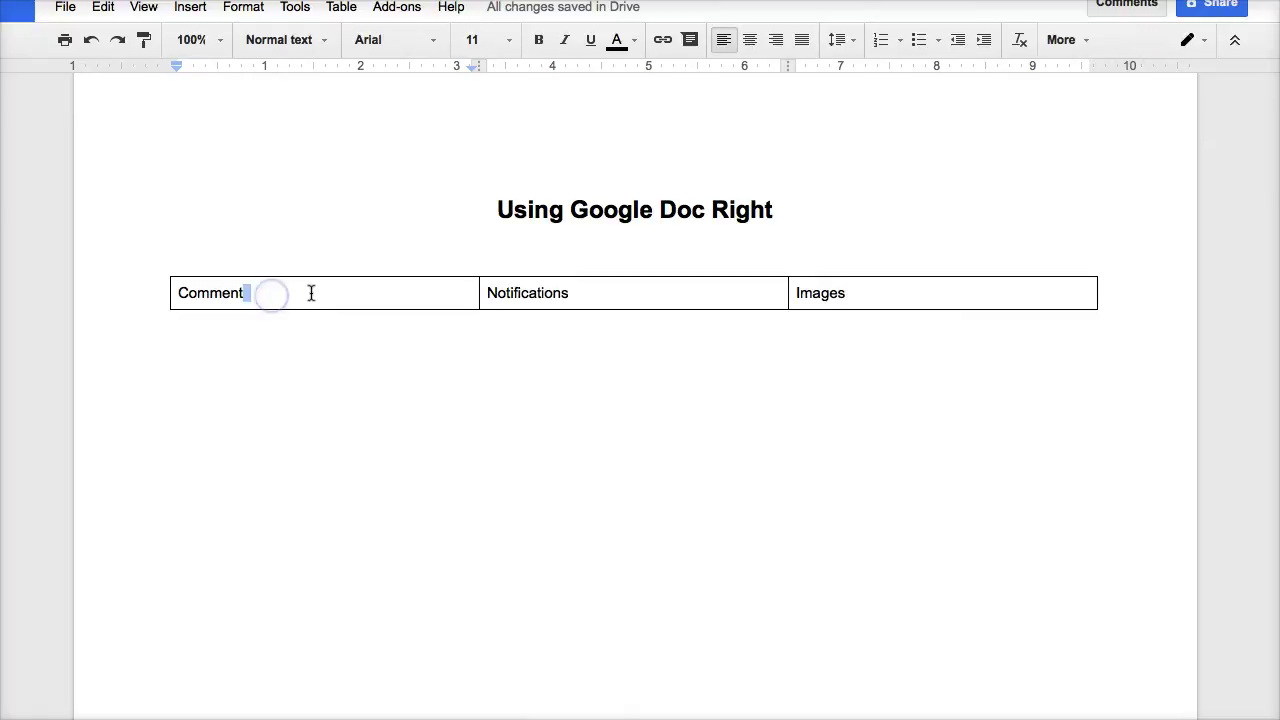
right_click(311, 293)
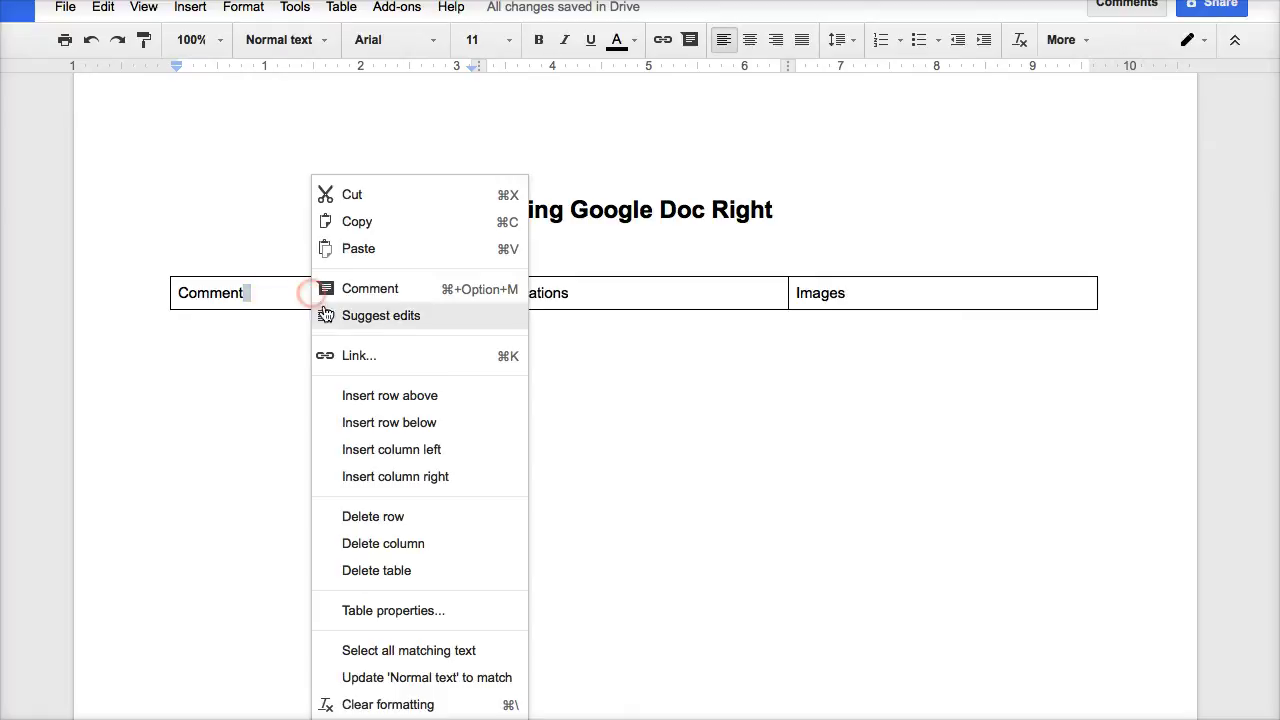
left_click(436, 426)
right_click(389, 325)
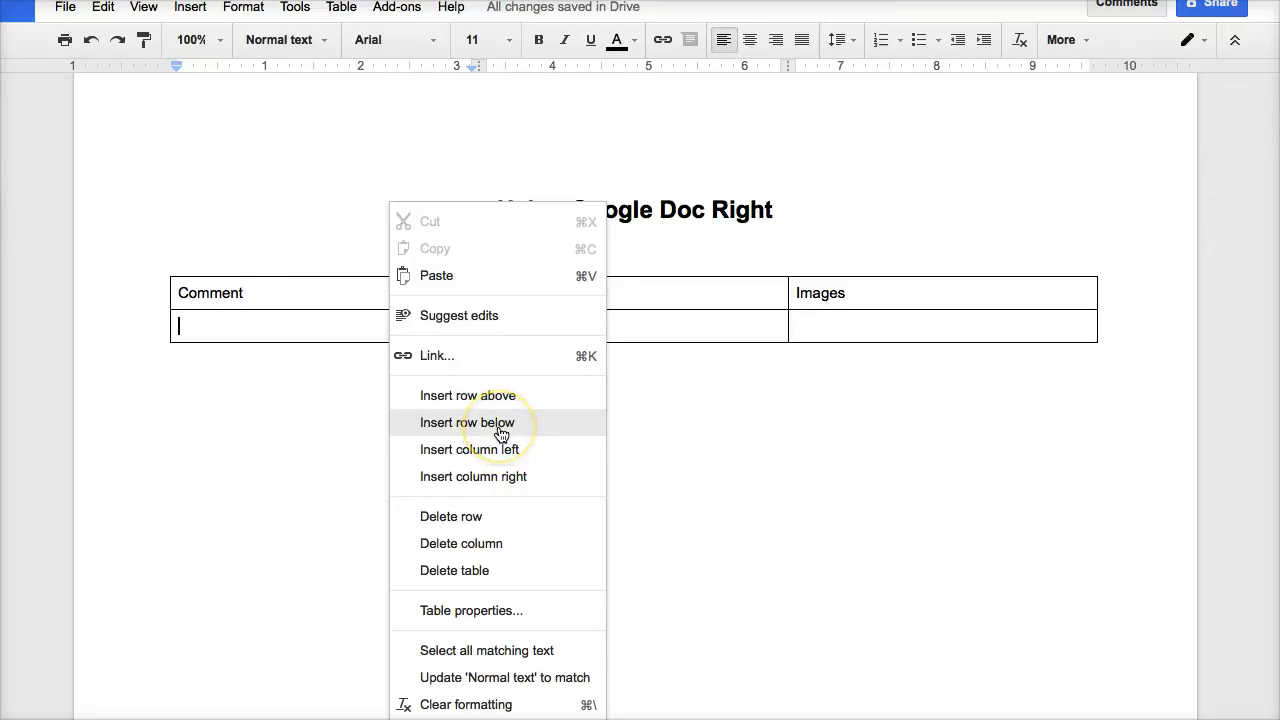
left_click(500, 428)
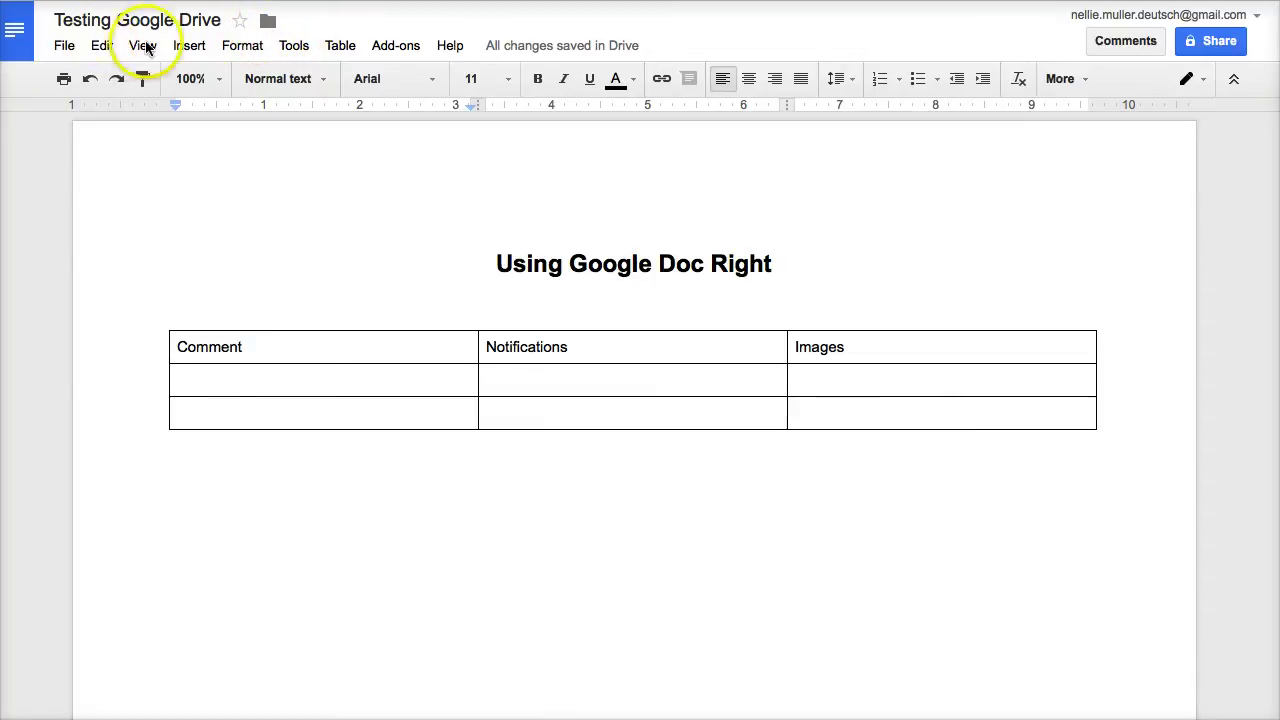
Look through the Insert and comment options, then start a comment on the Comment cell.
left_click(187, 47)
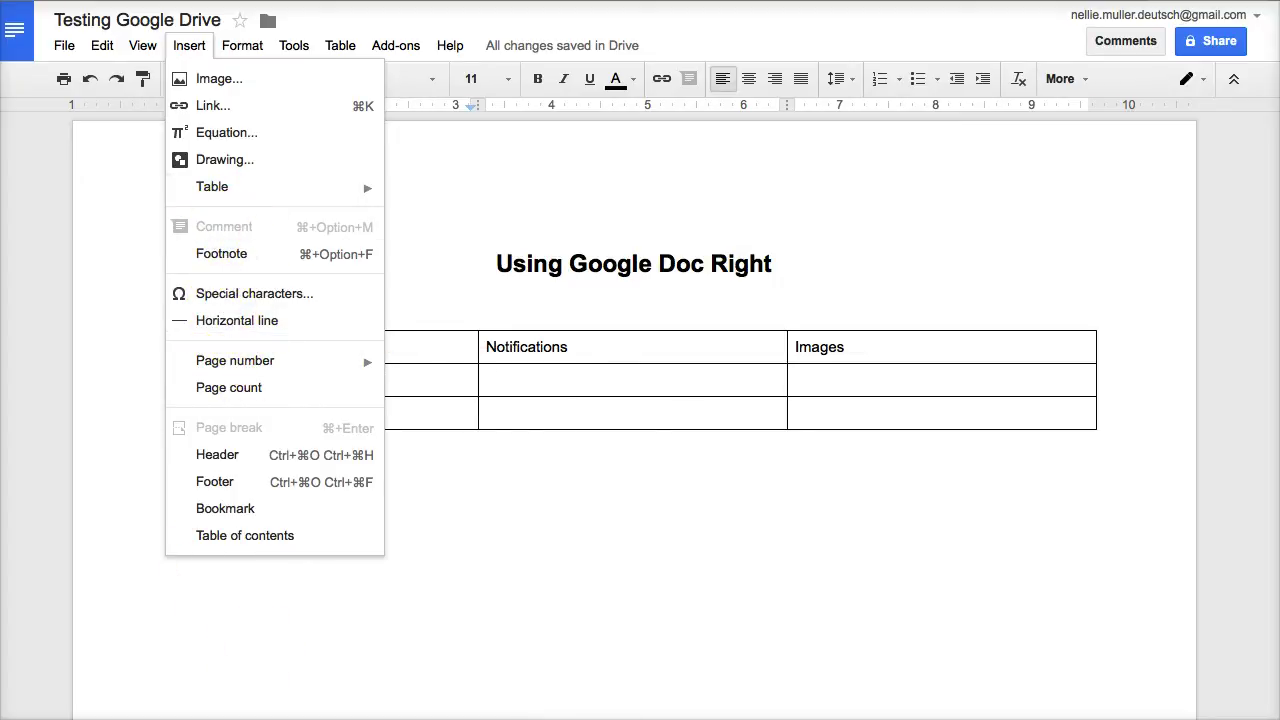
key("Escape")
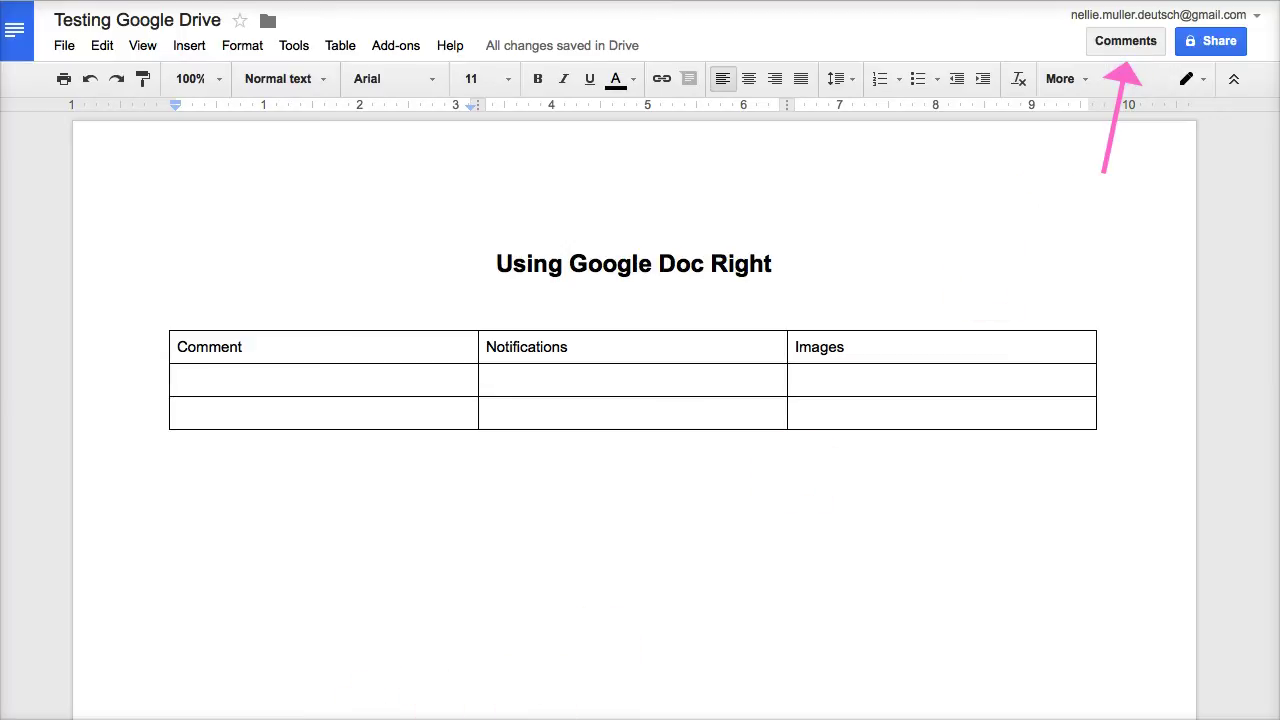
left_click(1141, 50)
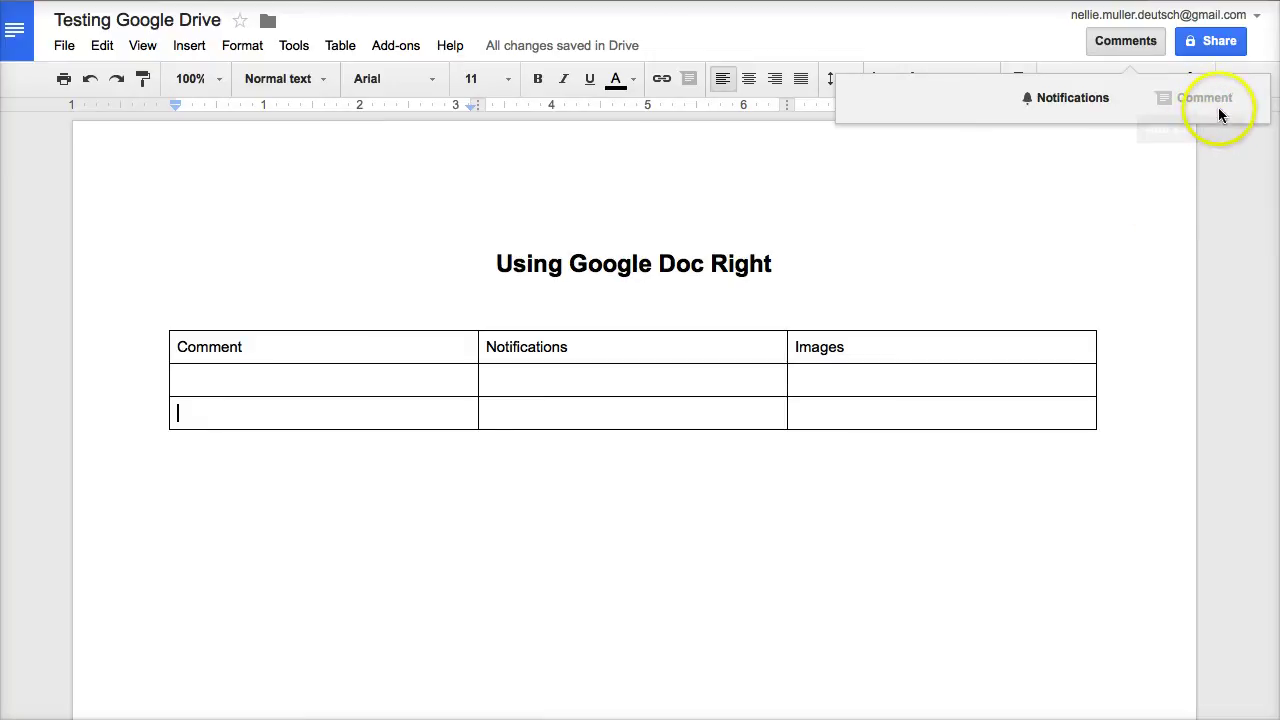
left_click(977, 183)
left_click(232, 347)
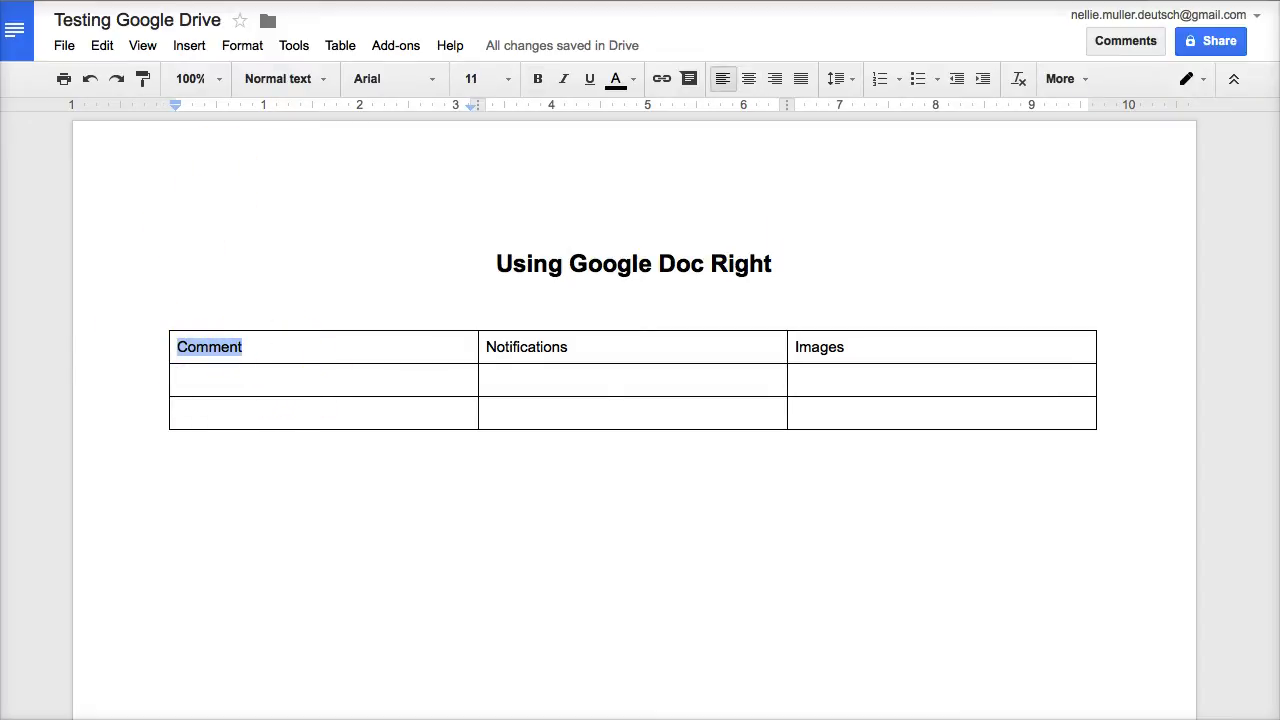
left_click(195, 48)
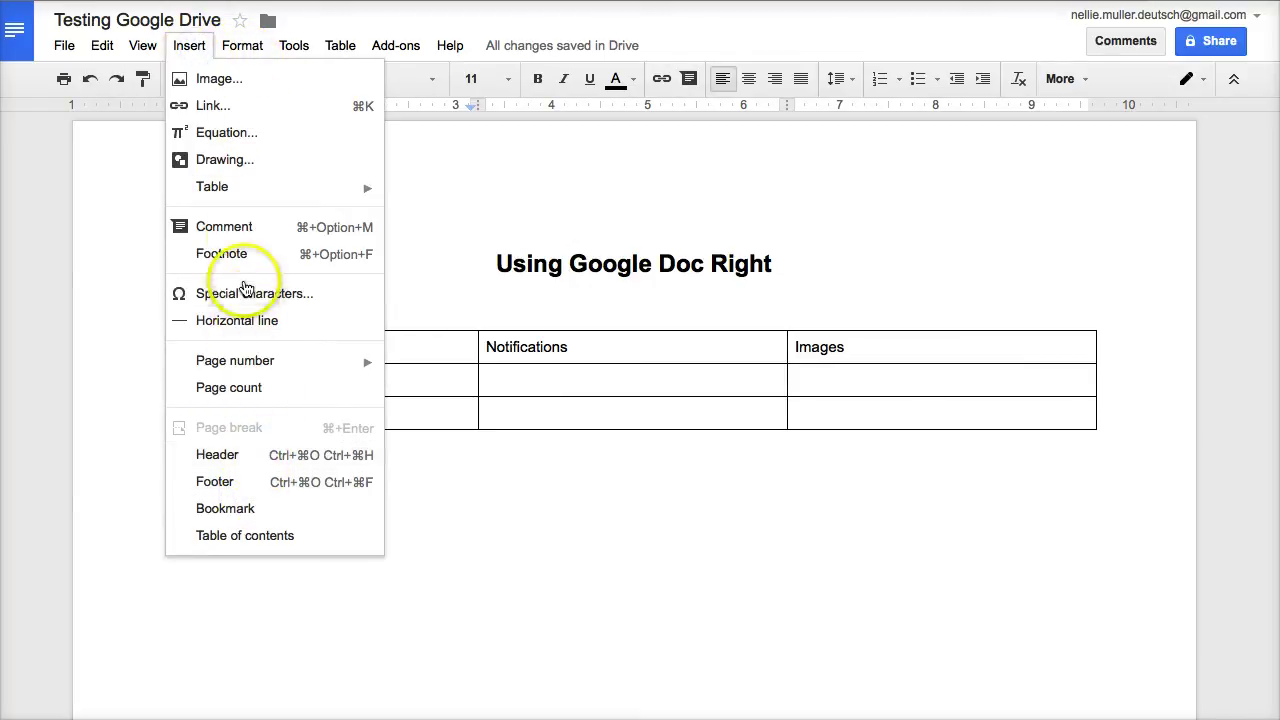
left_click(245, 232)
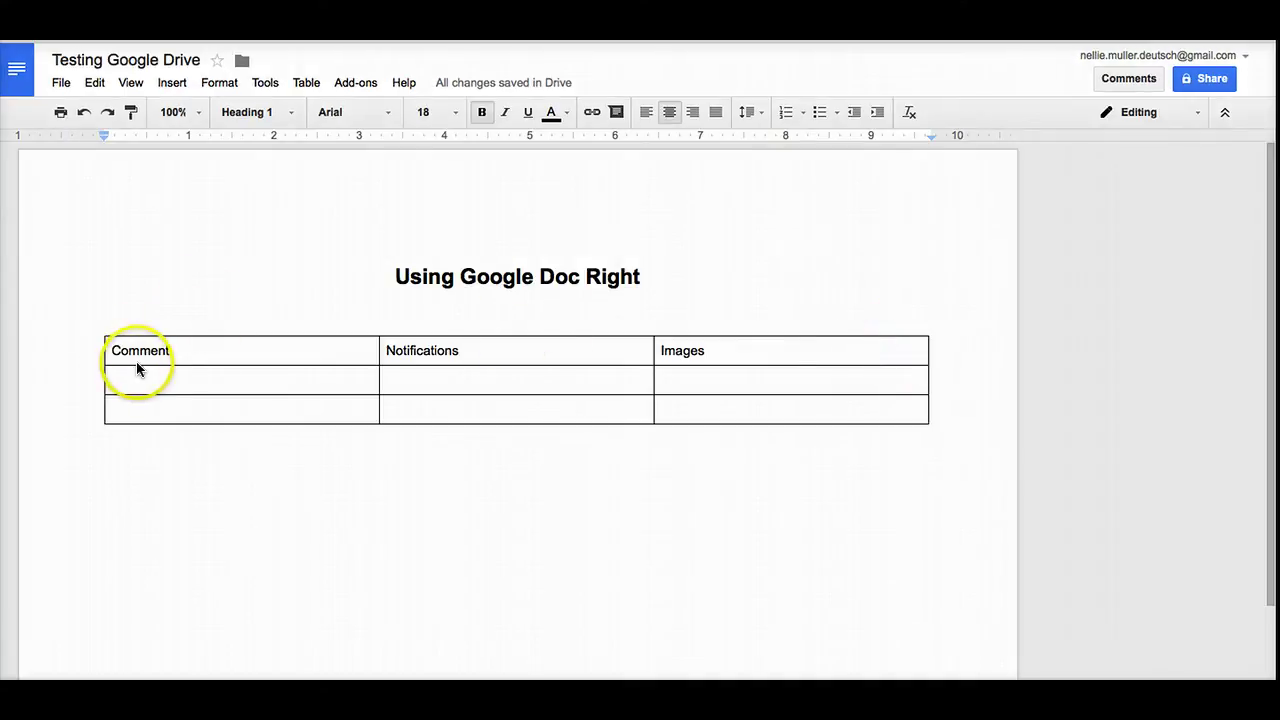
Select the word Comment and start adding a comment from the comment options.
left_click(113, 350)
left_click_drag(195, 355, 118, 346)
left_click(182, 83)
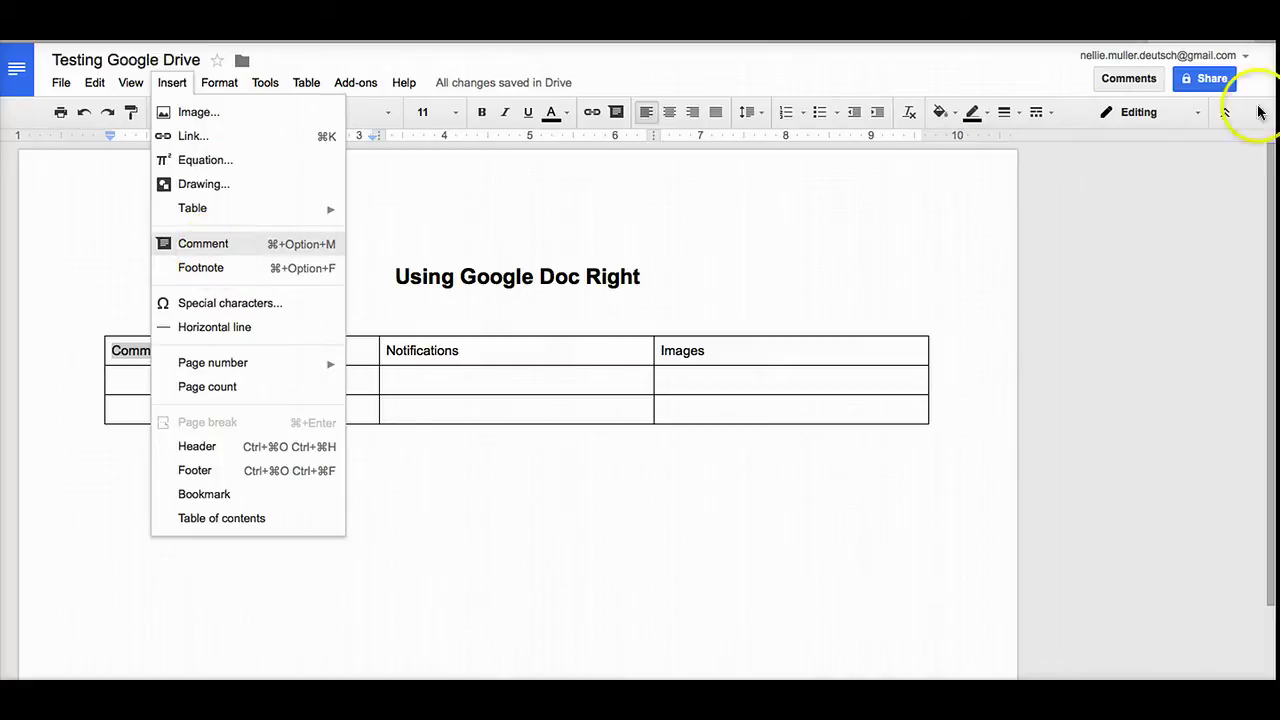
left_click(1148, 182)
left_click(1141, 87)
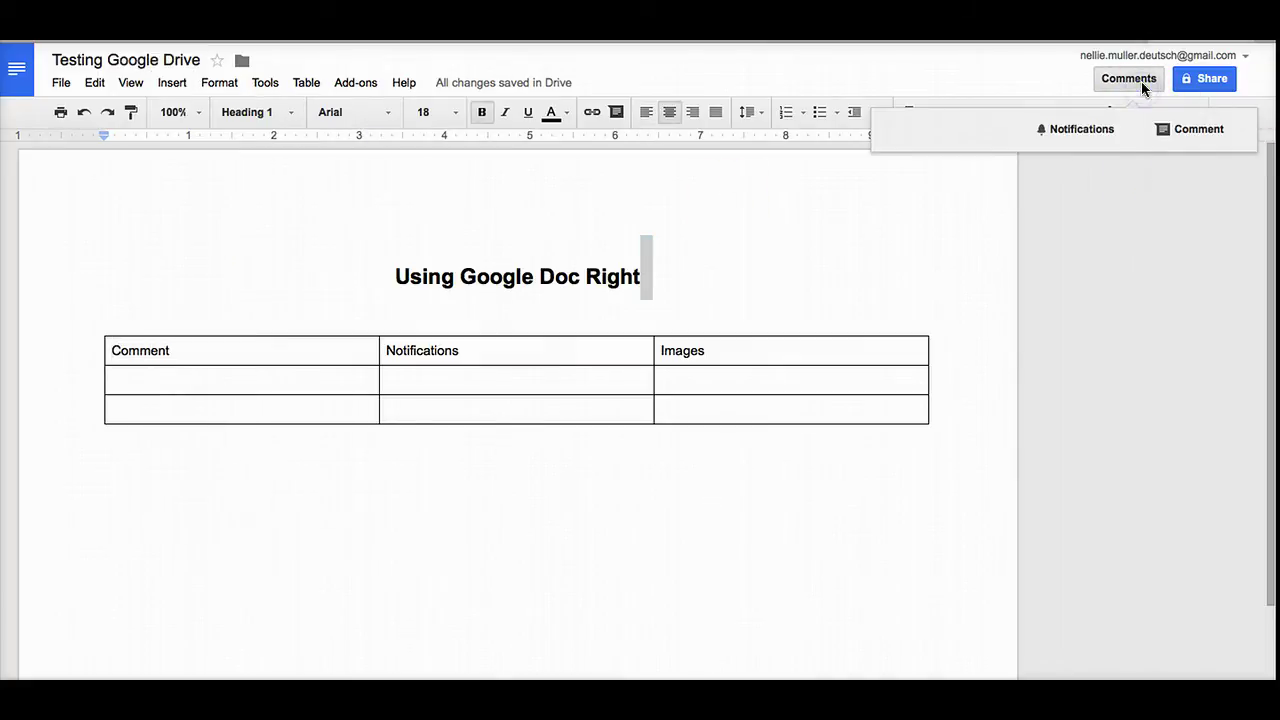
left_click(1200, 129)
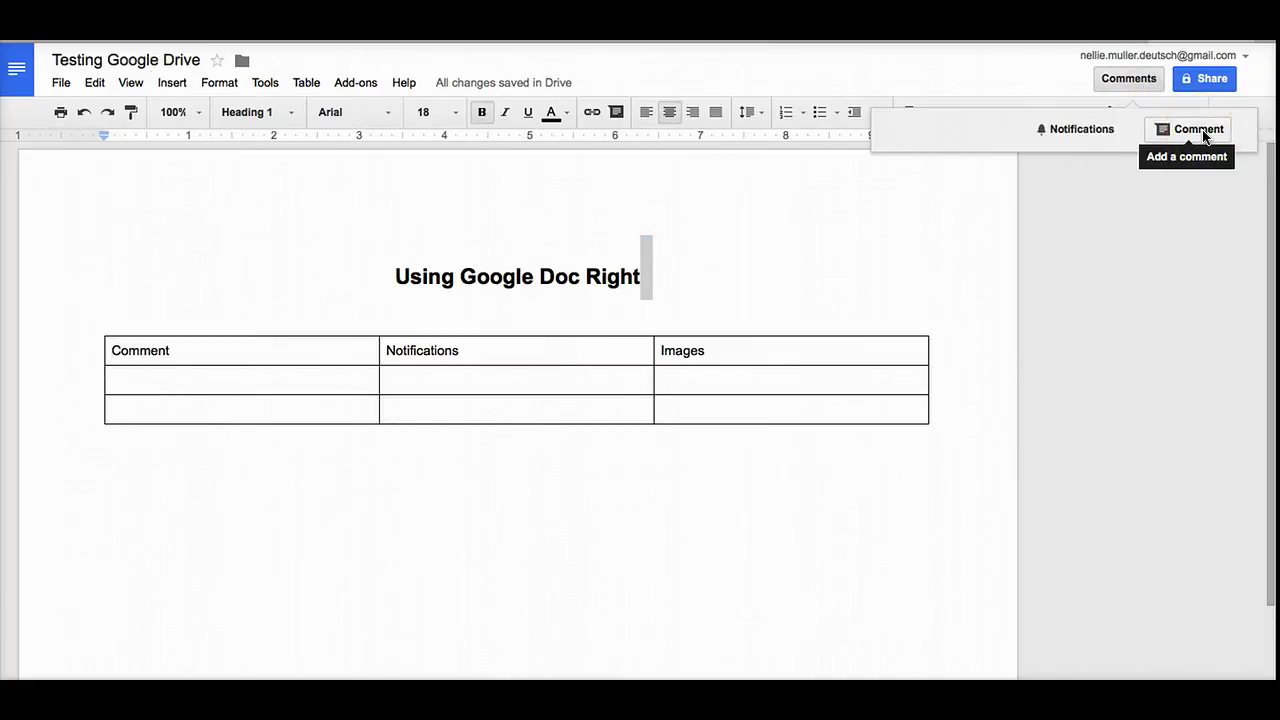
Put the caret at the start of Comment in the first cell to anchor the comment.
left_click(189, 354)
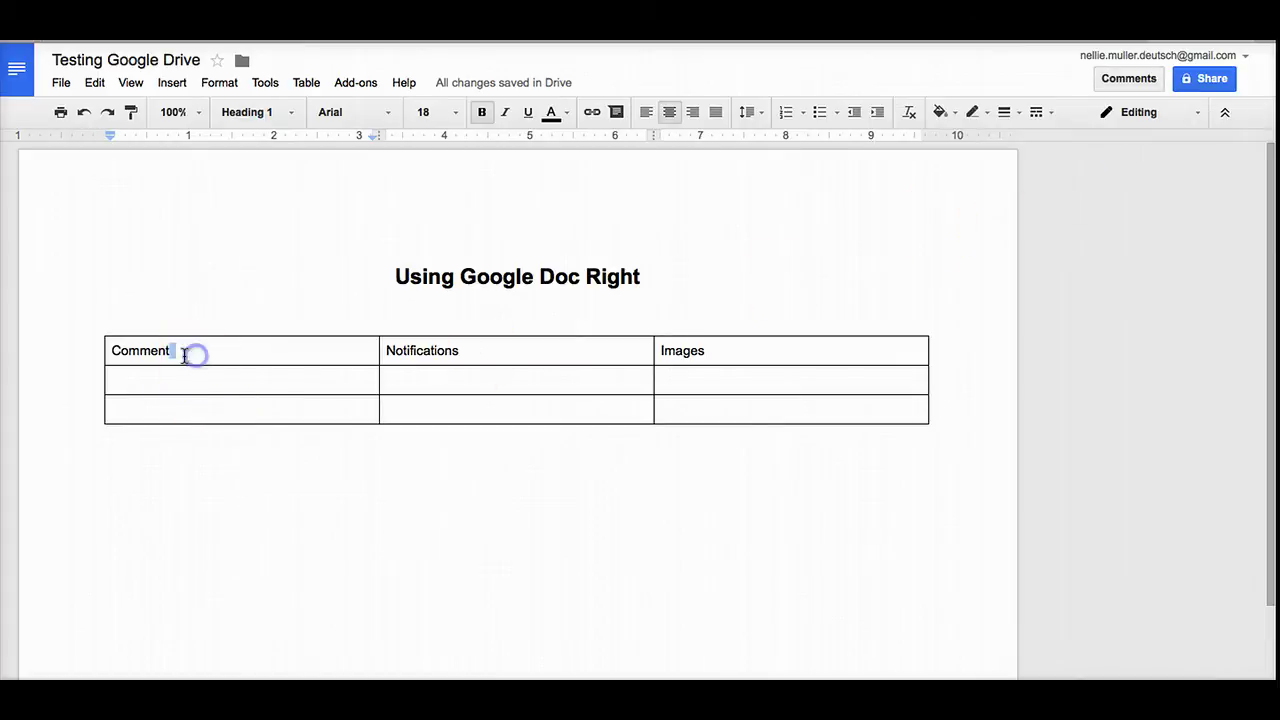
left_click(121, 350)
left_click_drag(155, 352, 200, 354)
left_click(171, 350)
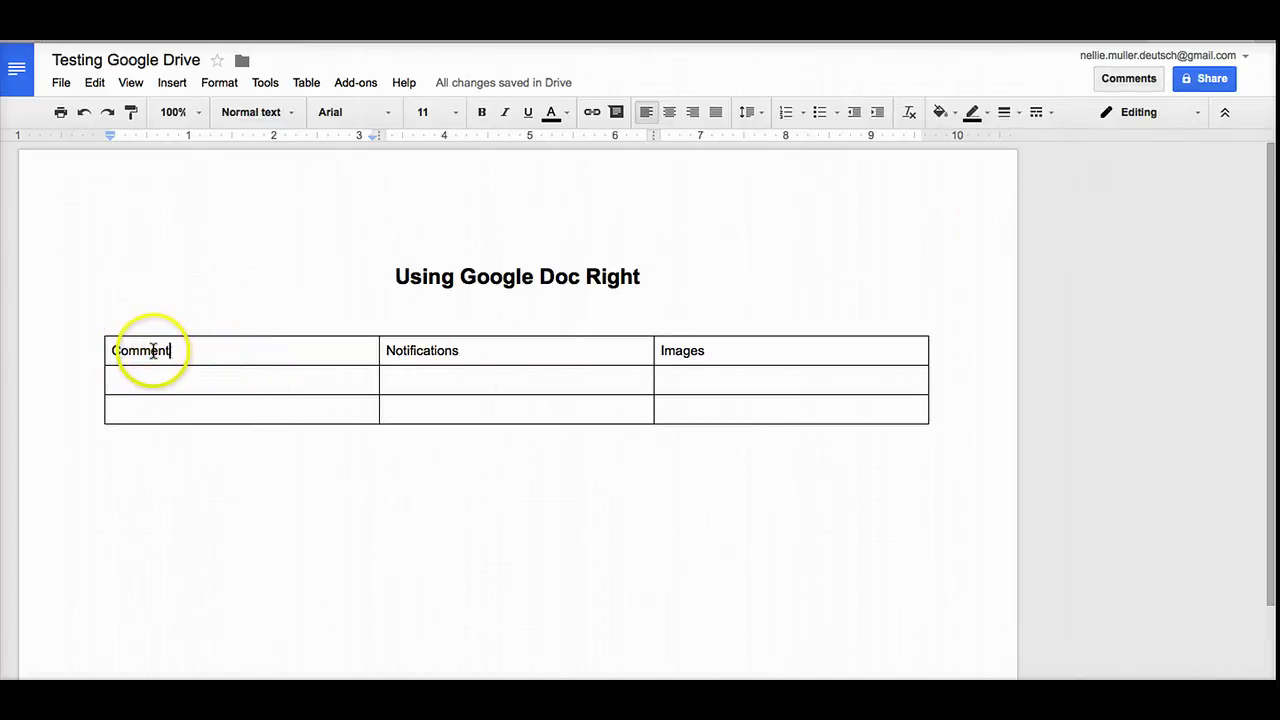
left_click(150, 350)
left_click(117, 350)
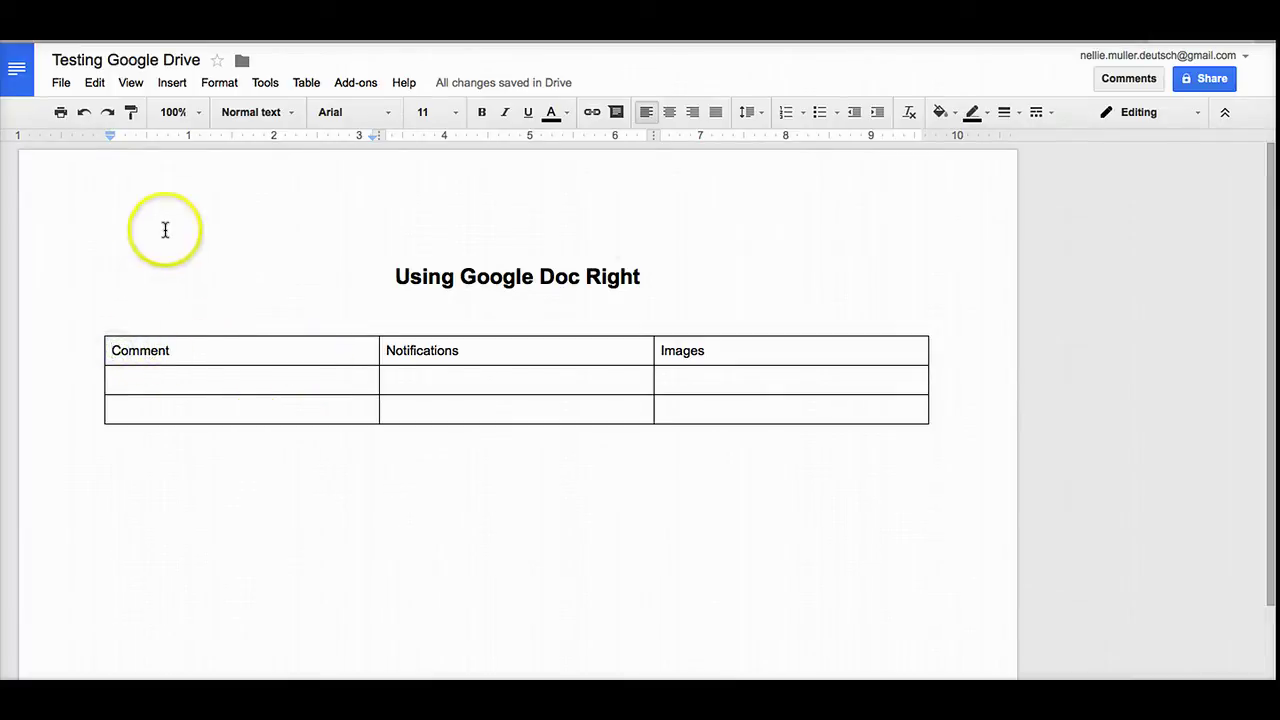
left_click(165, 85)
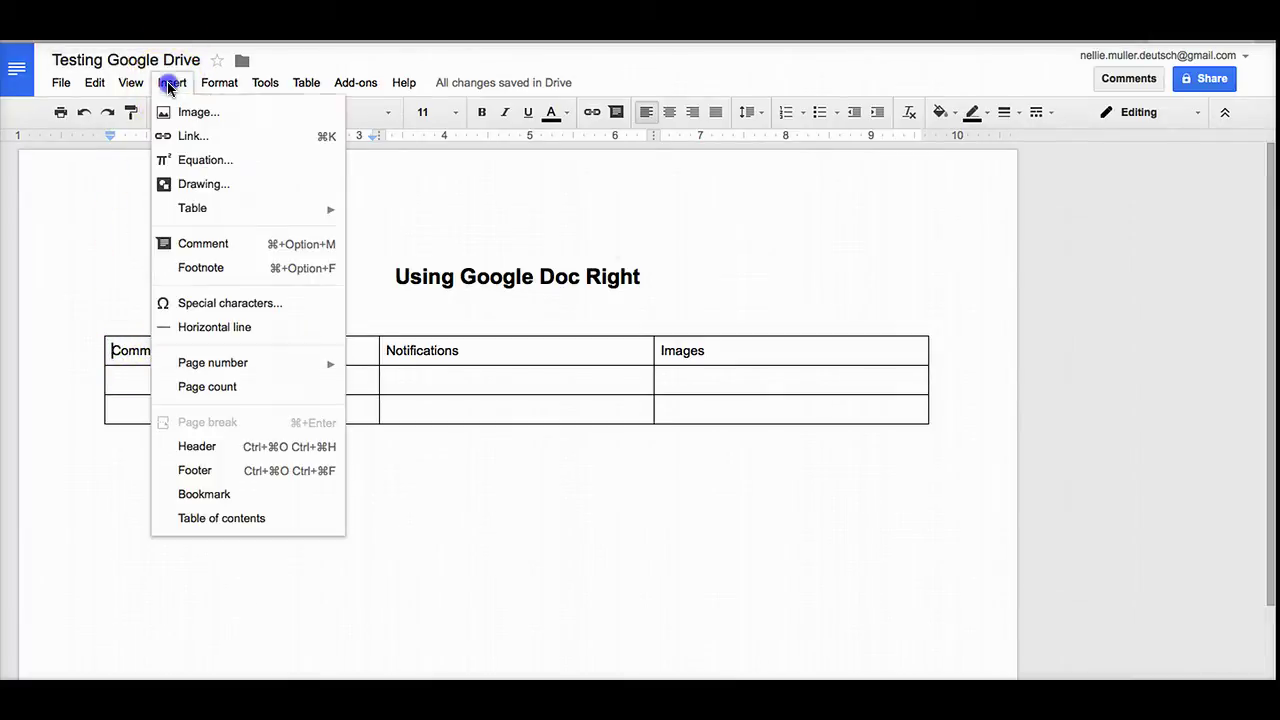
Comment on the word Comment: pointing the cursor at a word, phrase or paragraph enables commenting.
left_click(203, 244)
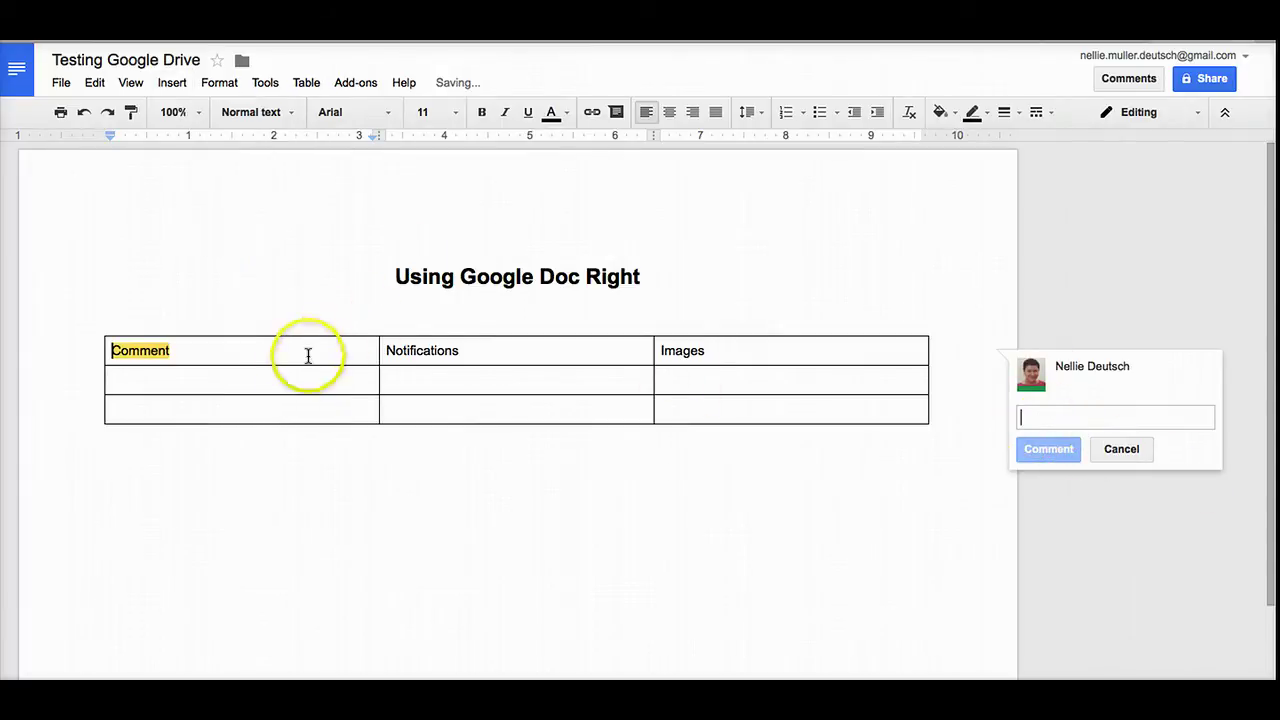
left_click(1046, 417)
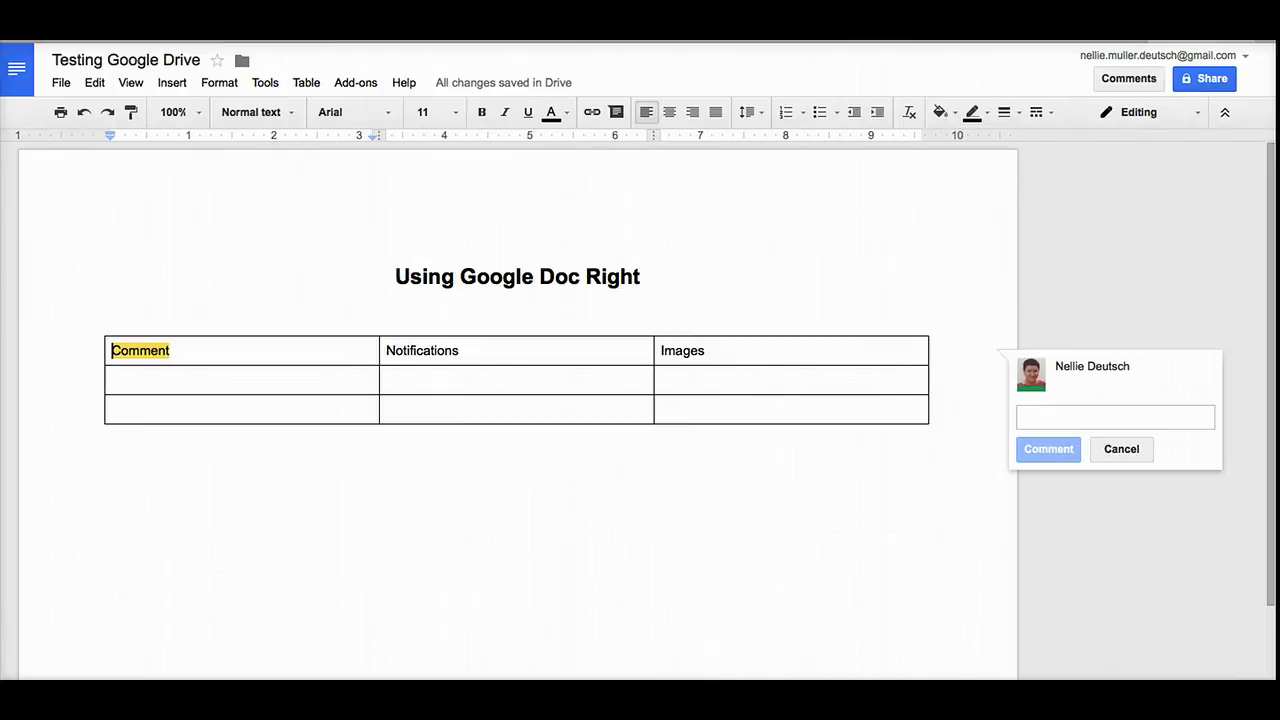
type("S")
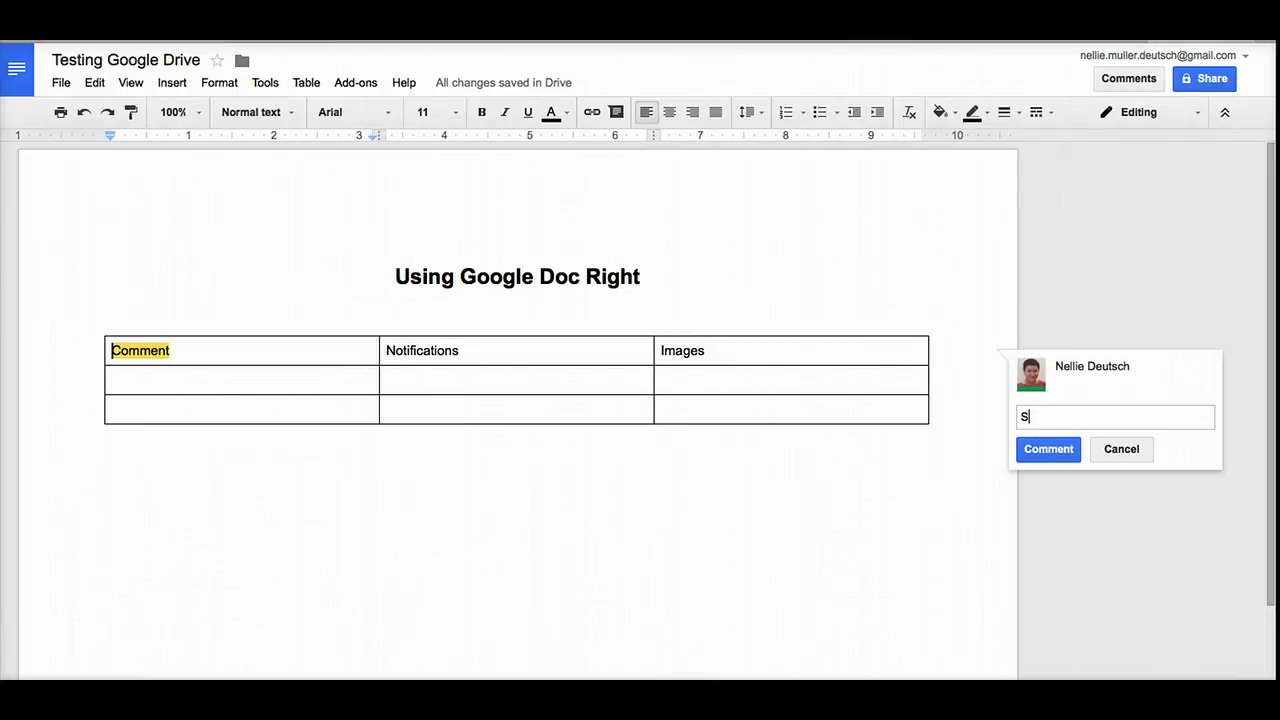
key("BackSpace")
key("BackSpace")
key("BackSpace")
type("Y")
key("BackSpace")
type("YOu")
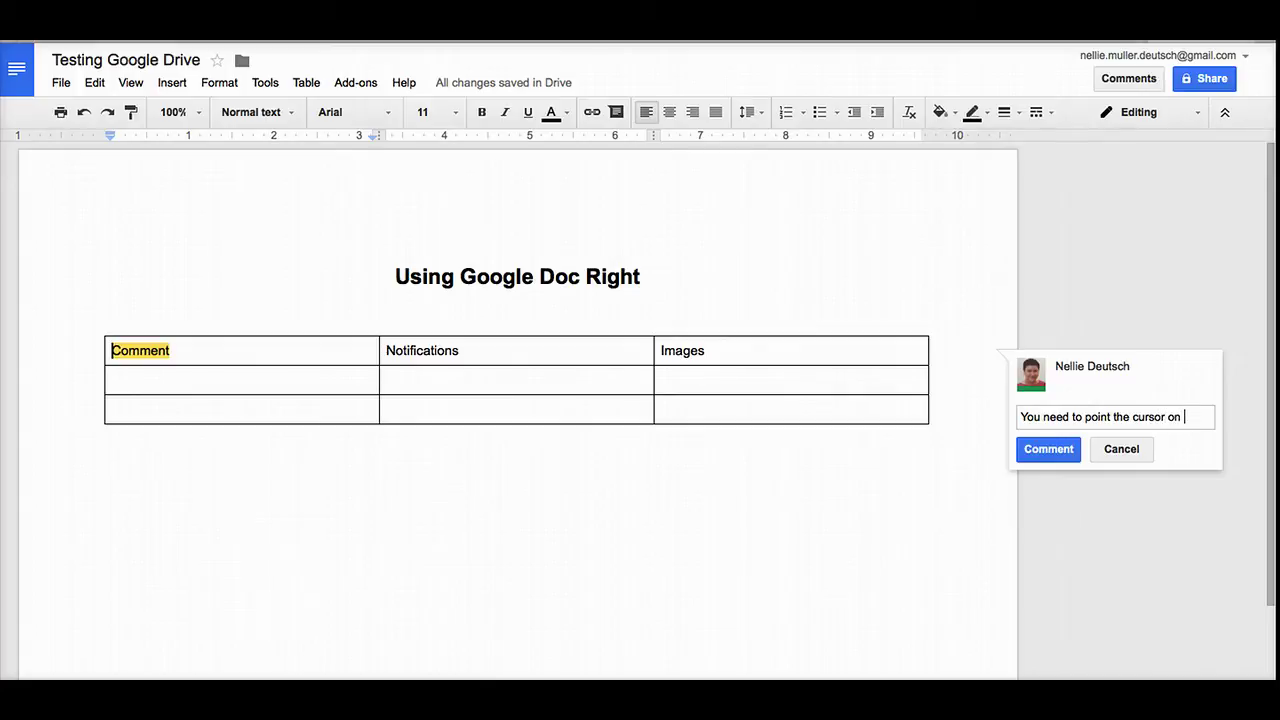
type("rd ")
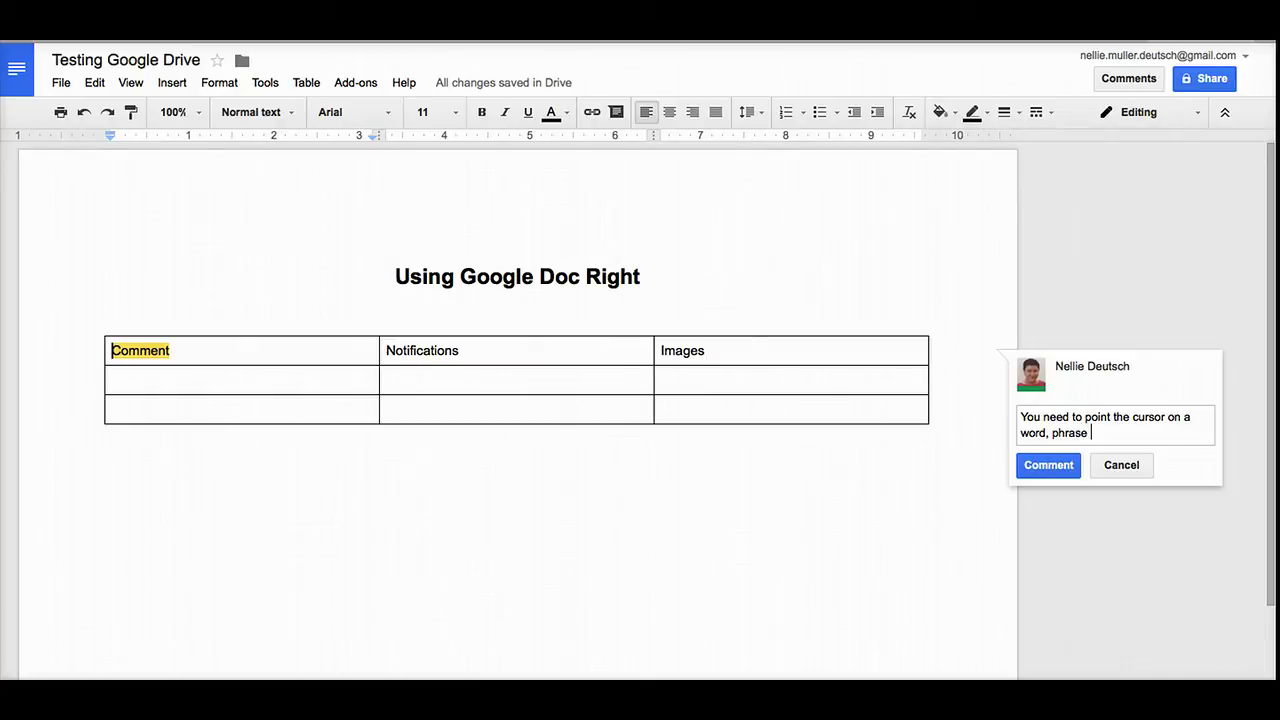
type("phrase, parag")
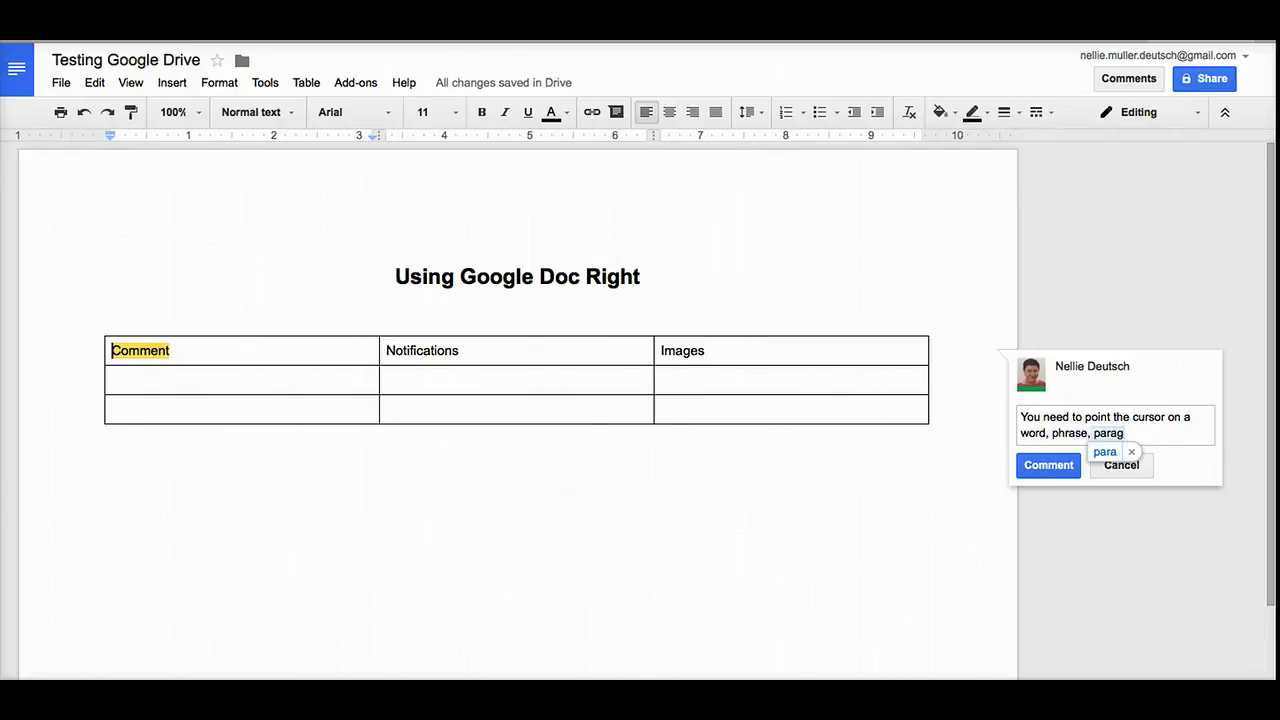
type("raph to enabl")
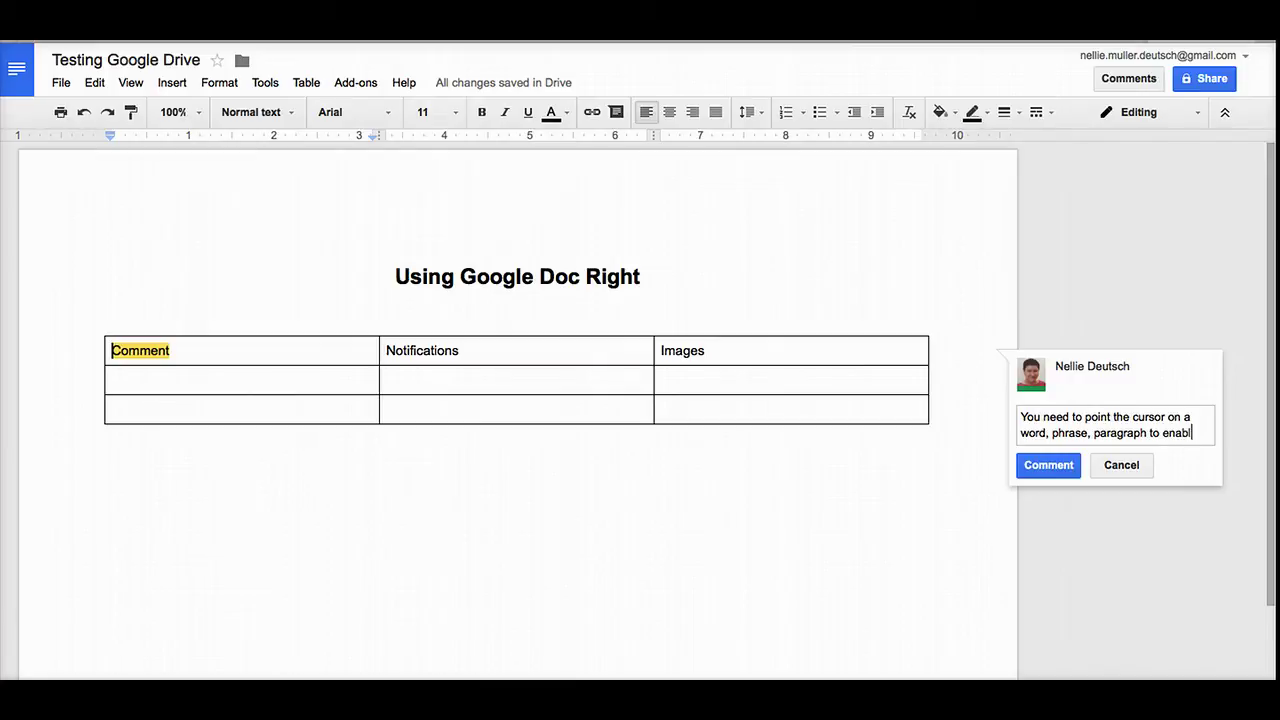
type("e the comment feature to show up.")
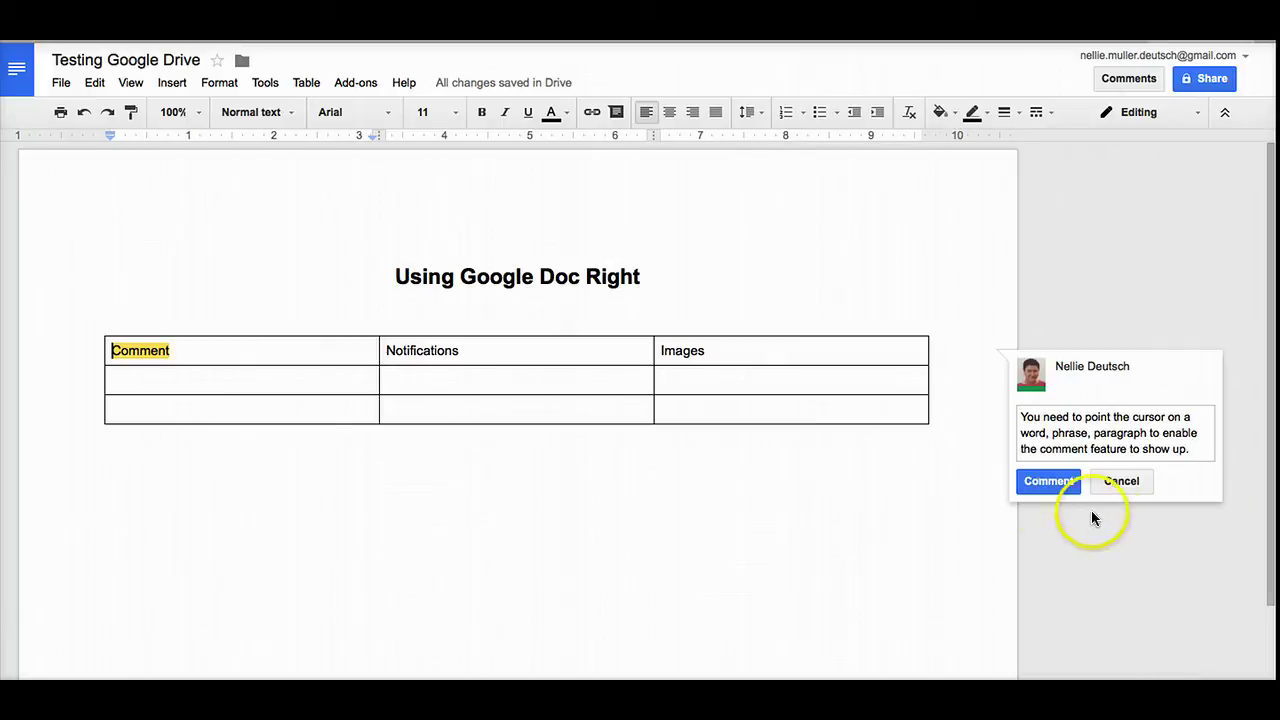
left_click(1049, 481)
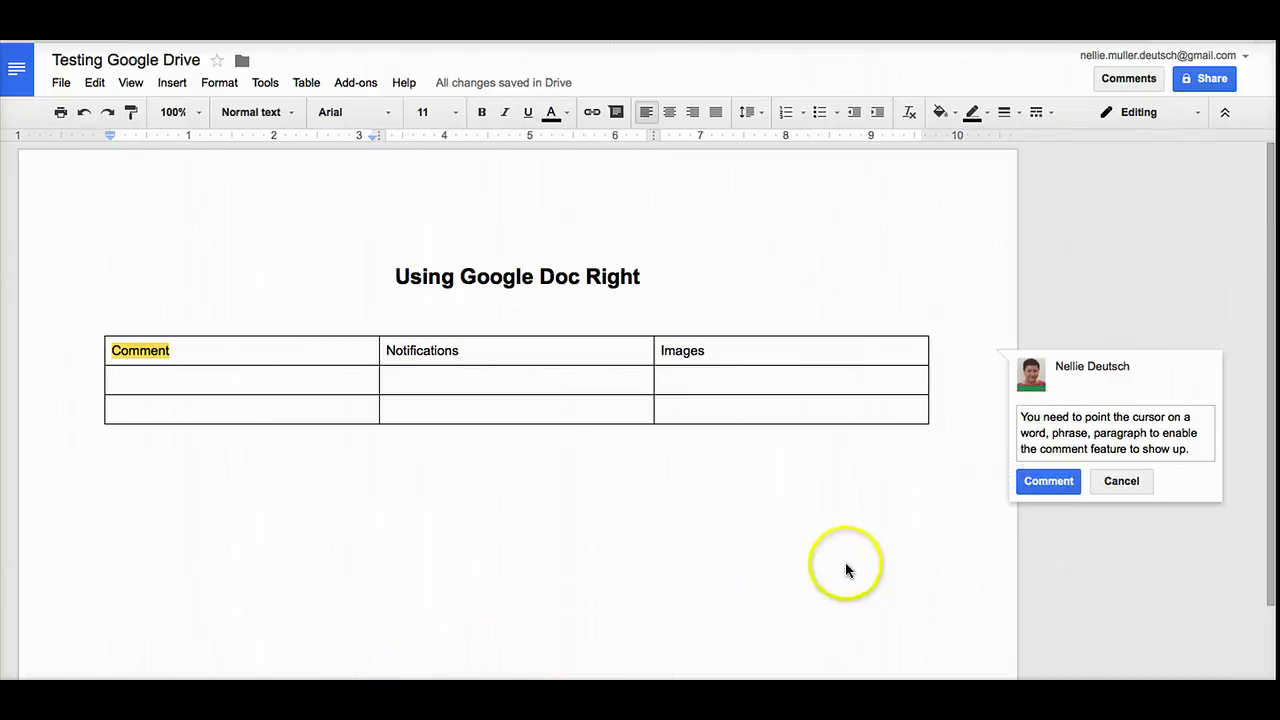
Reopen the posted comment via its ⋮ menu > Edit and add a new line after its text.
left_click(1052, 481)
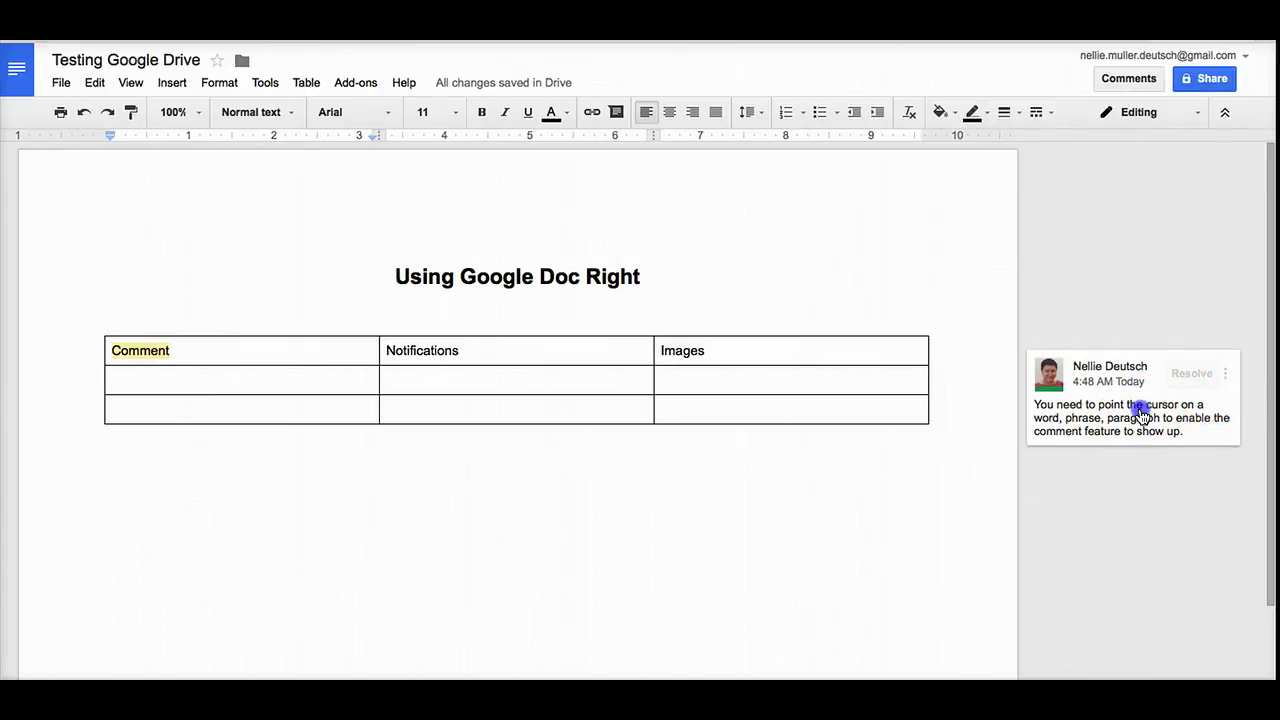
left_click(1226, 376)
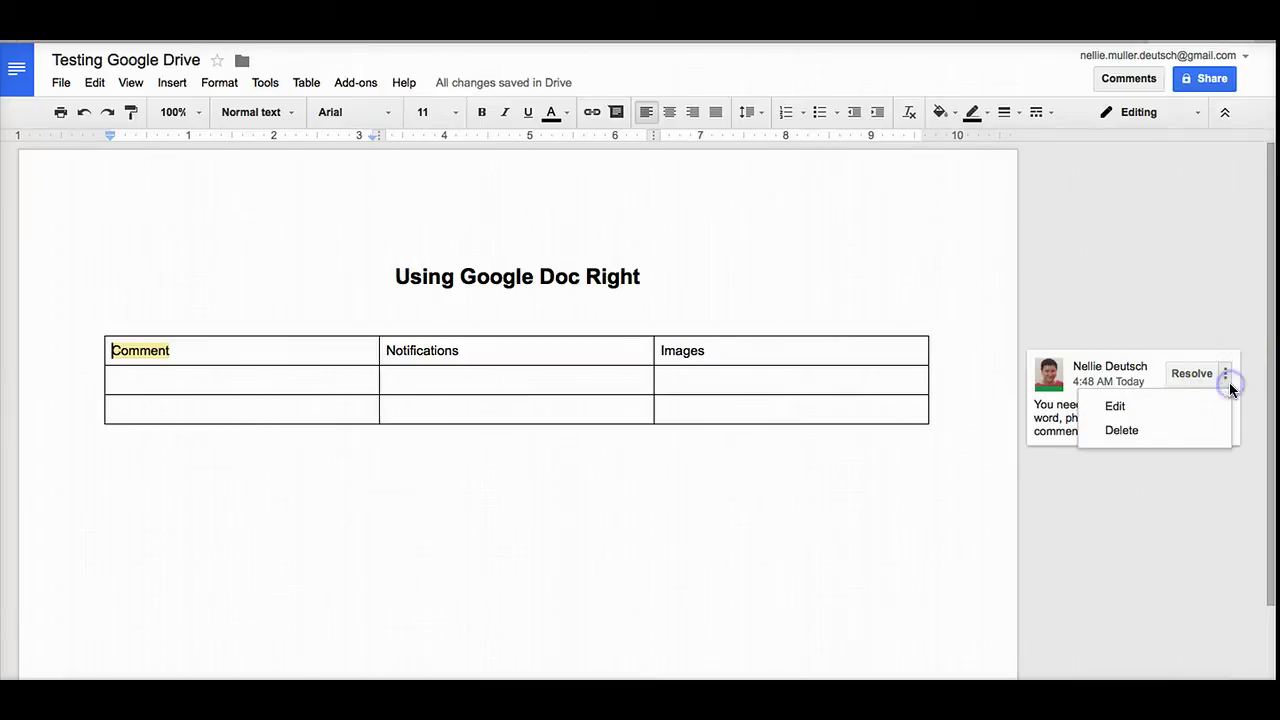
left_click(1126, 410)
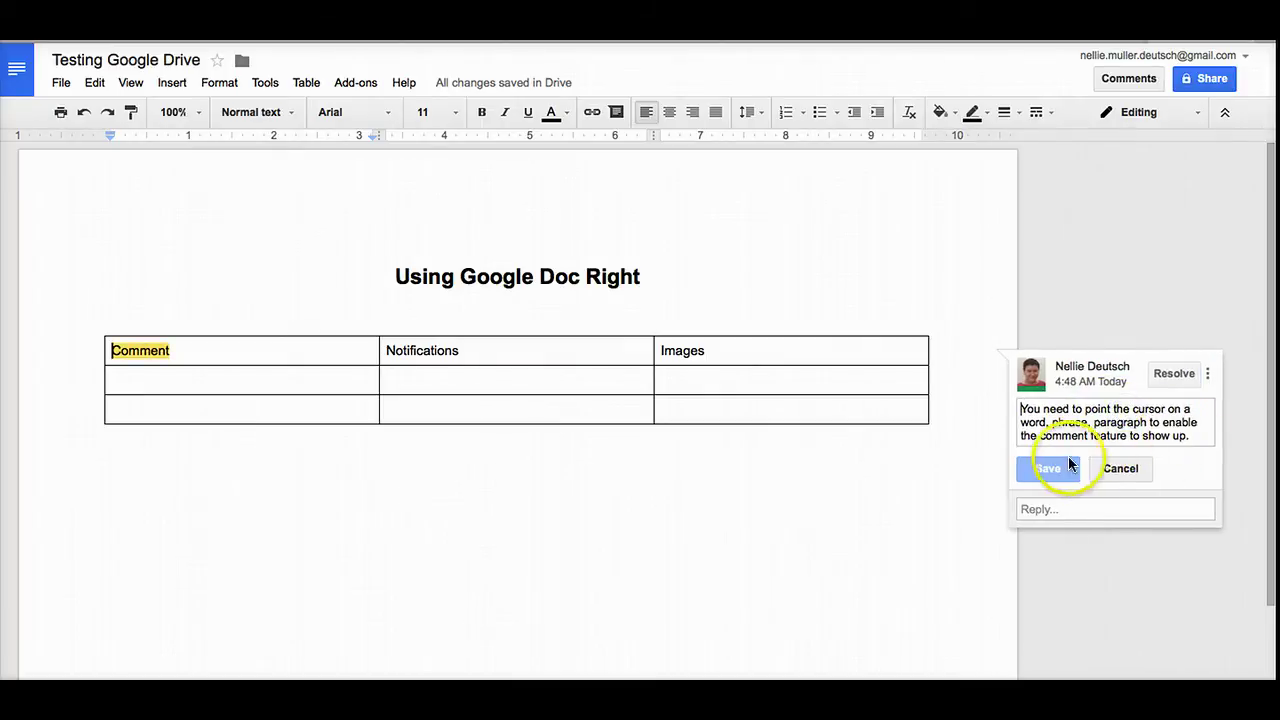
left_click(1057, 510)
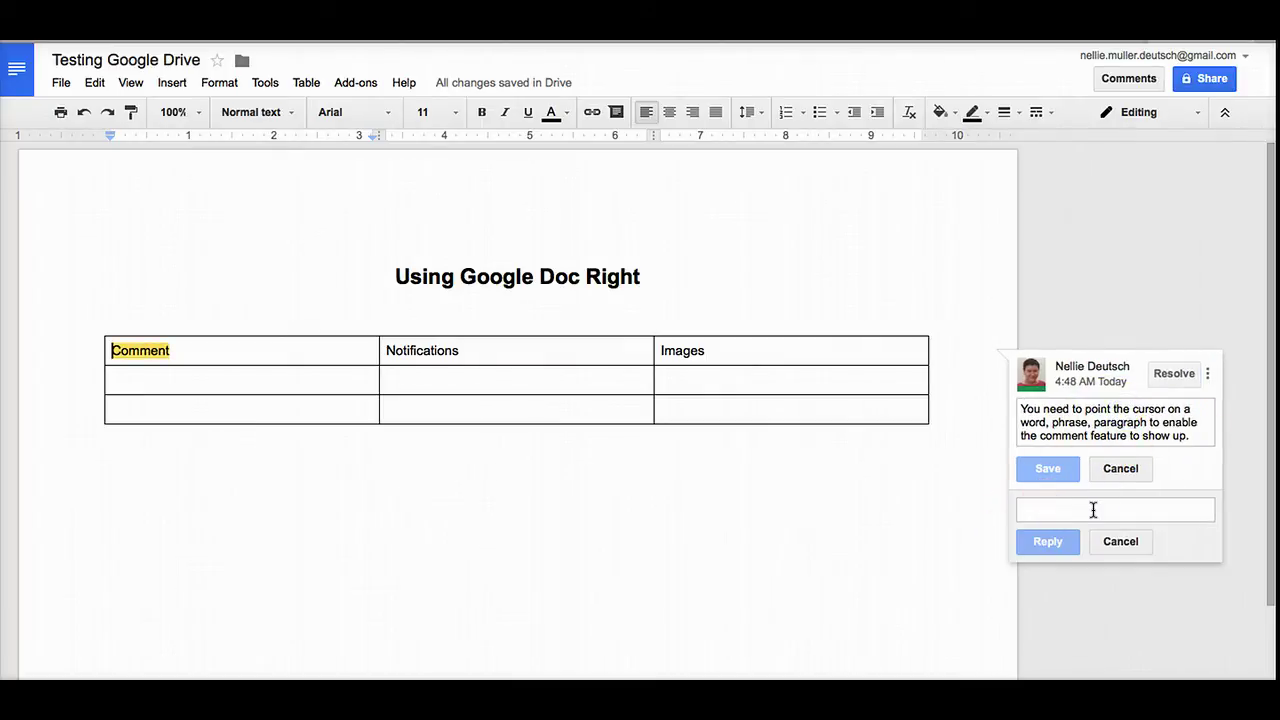
left_click(1209, 375)
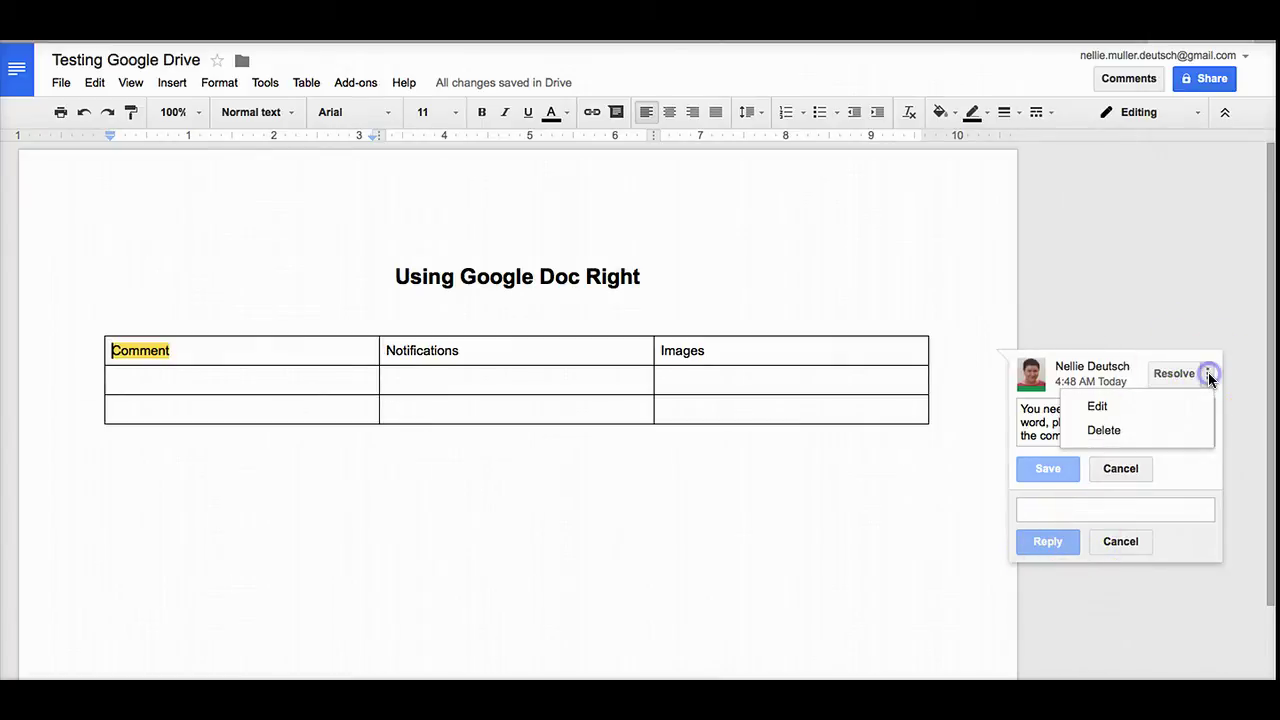
left_click(1236, 438)
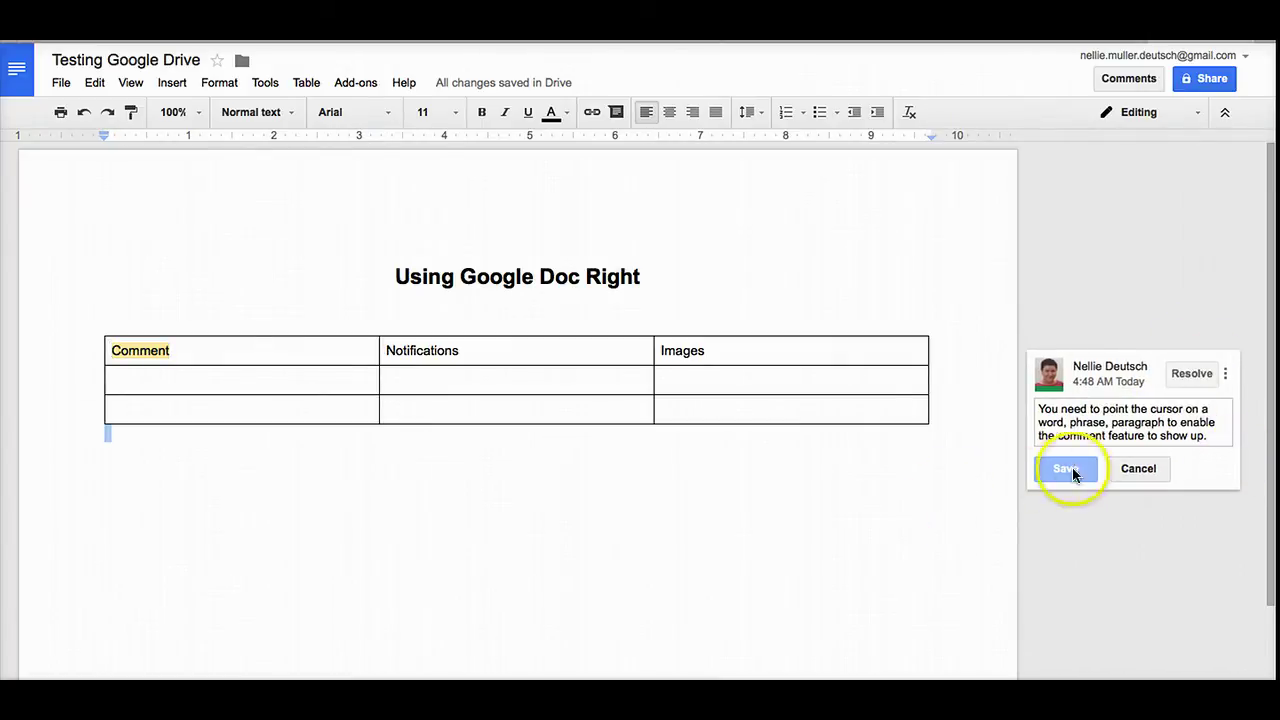
left_click(1215, 437)
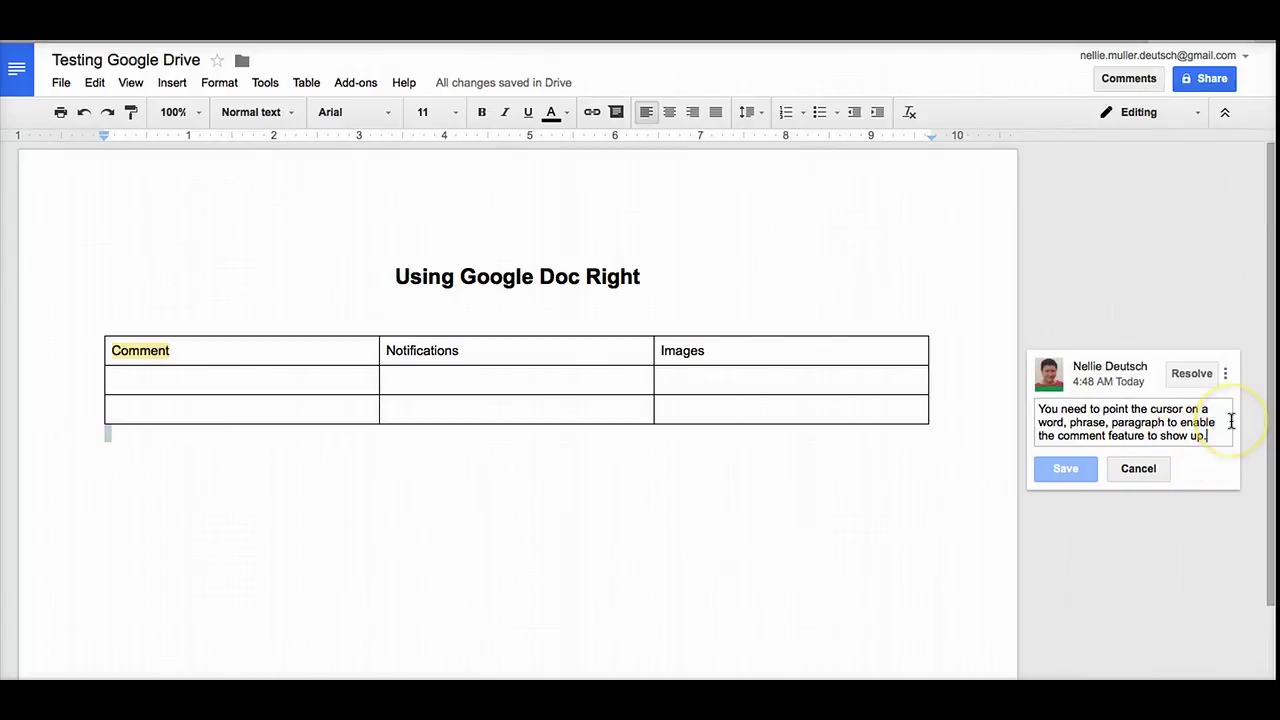
key("Return")
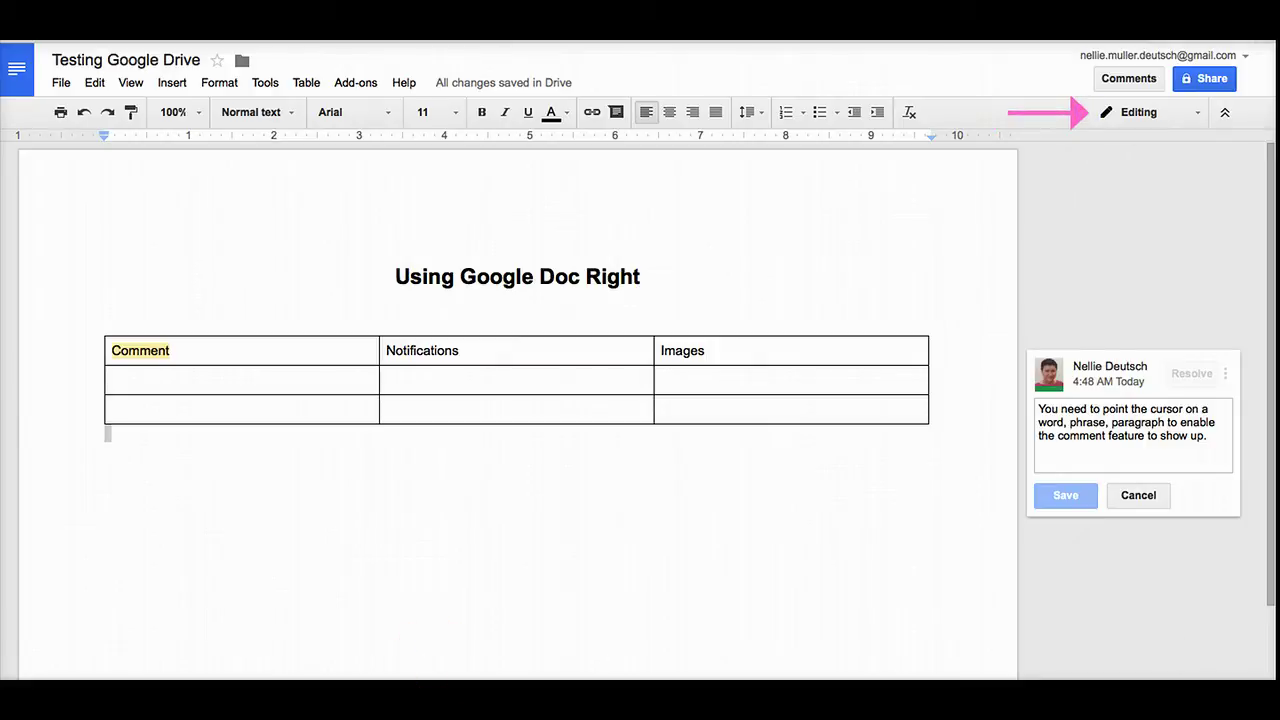
Try switching the document to Viewing mode, then to Suggesting mode.
left_click(1200, 114)
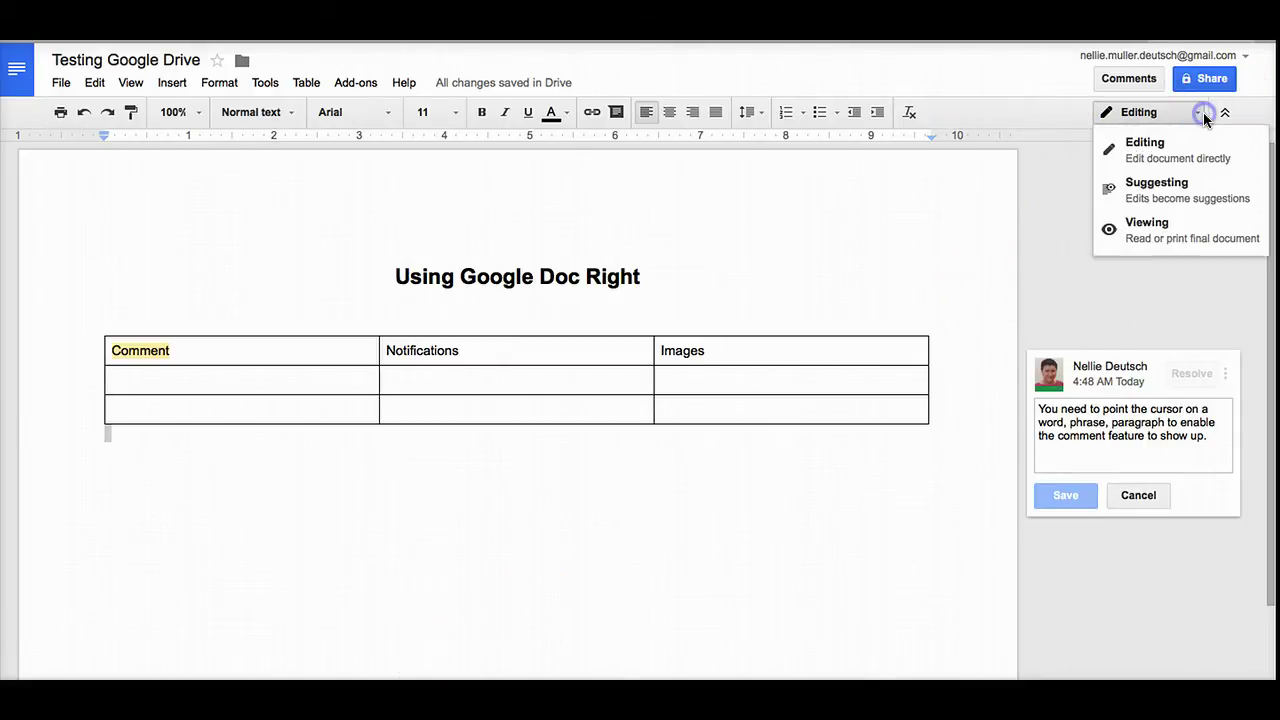
left_click(1157, 232)
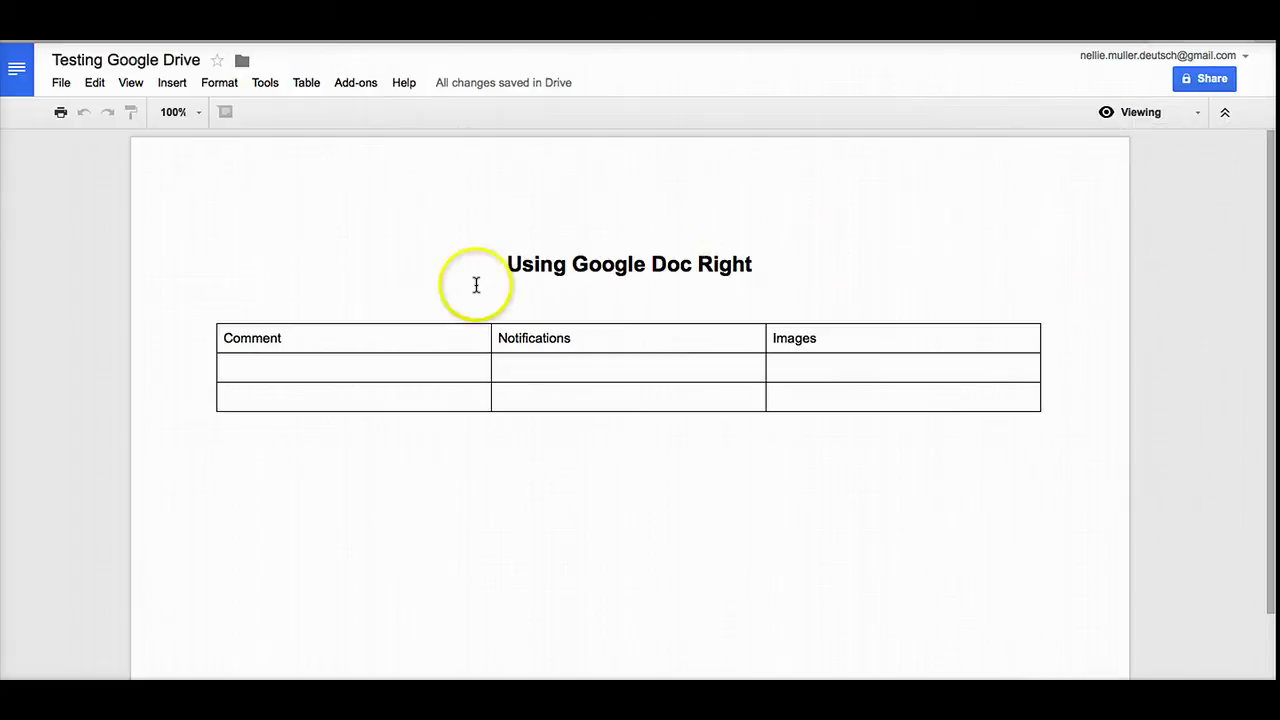
left_click(1196, 116)
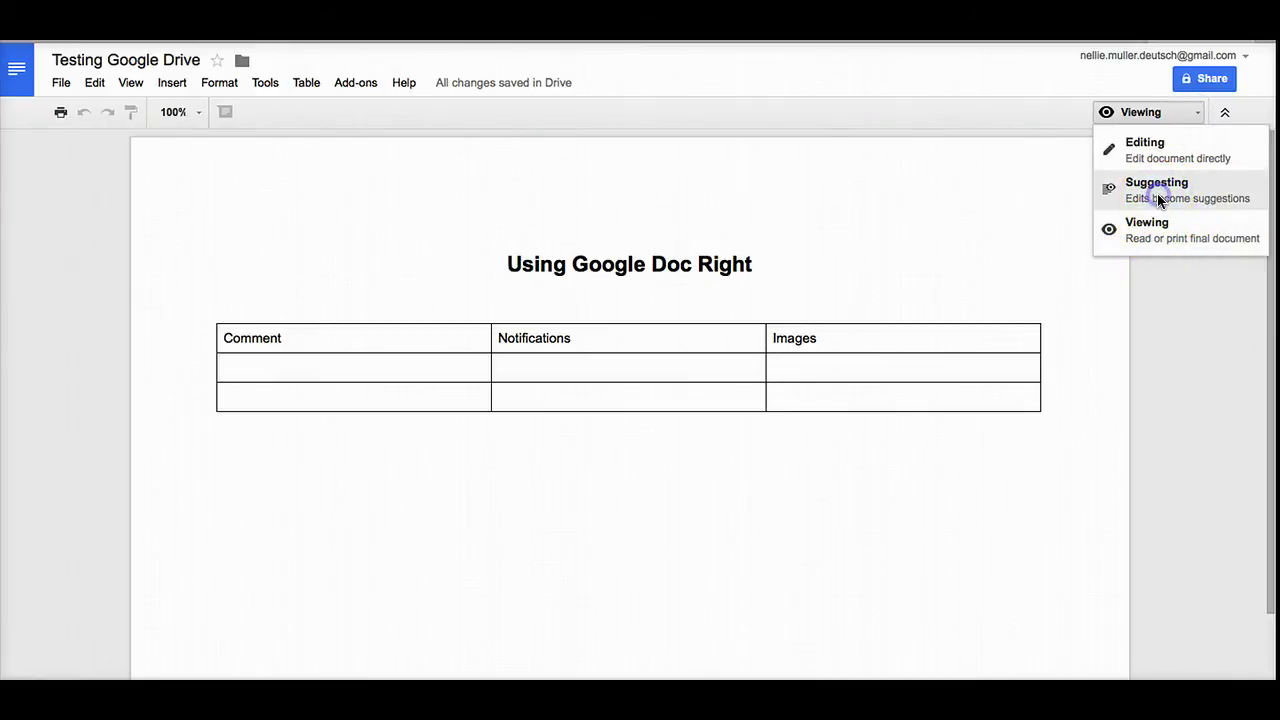
left_click(1157, 194)
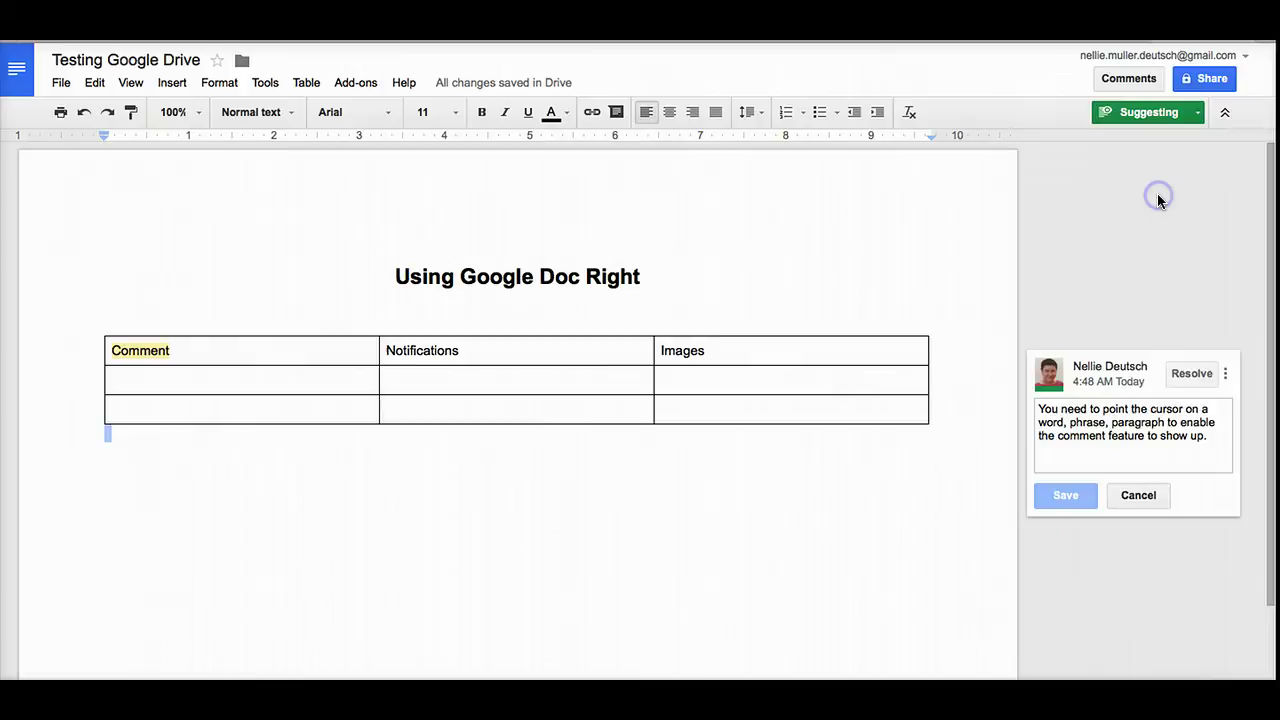
Cancel the comment edit and the started reply, leaving the comment text unchanged.
left_click(1226, 373)
left_click(1118, 400)
left_click(1057, 484)
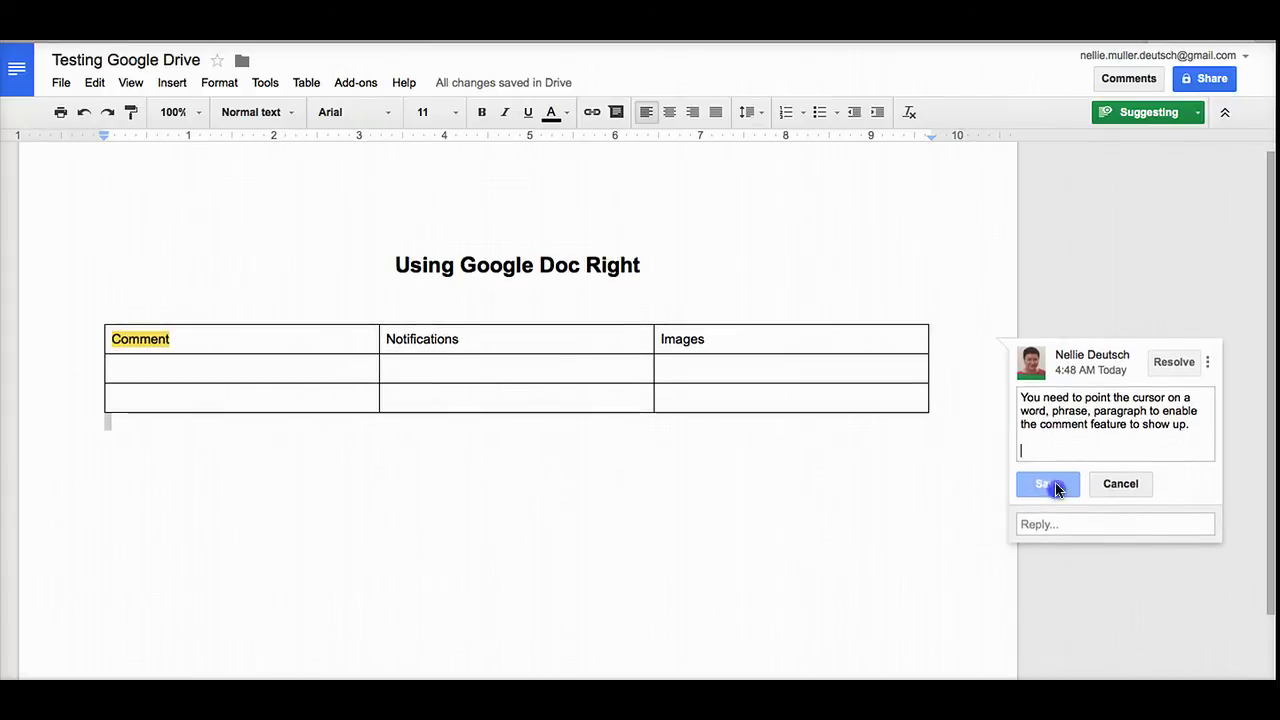
left_click(1208, 362)
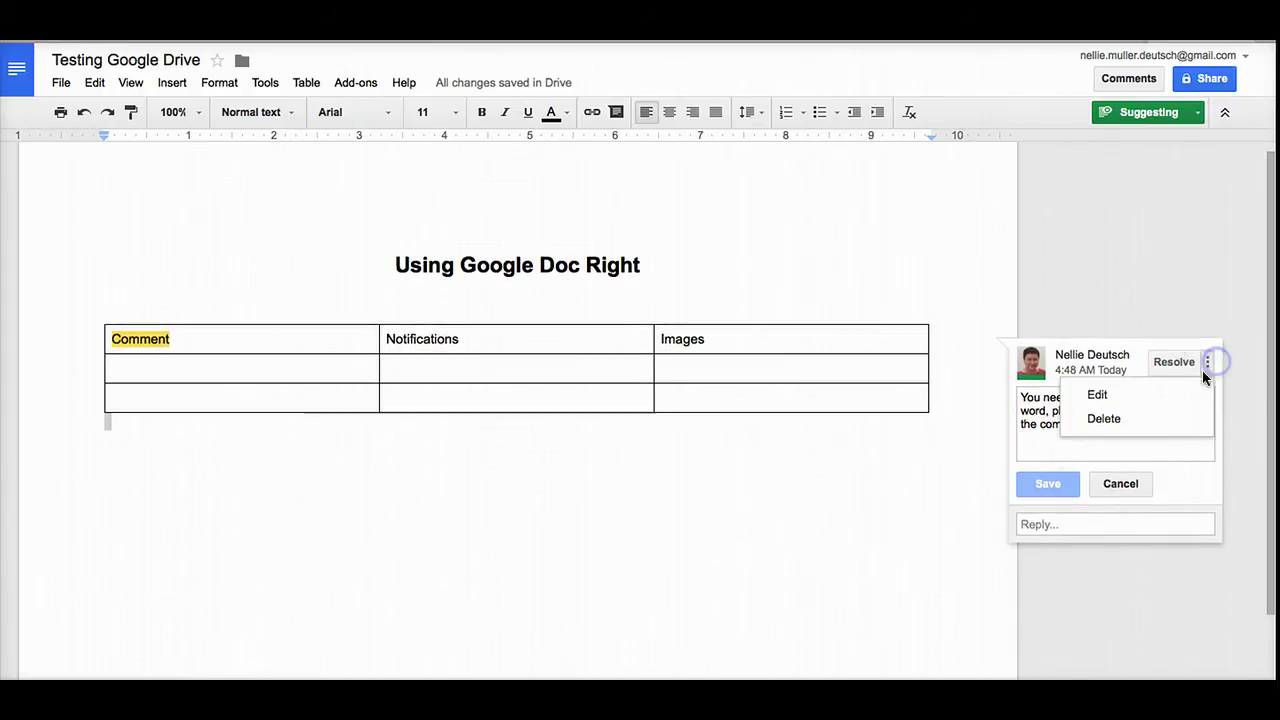
left_click(1121, 484)
left_click(1100, 450)
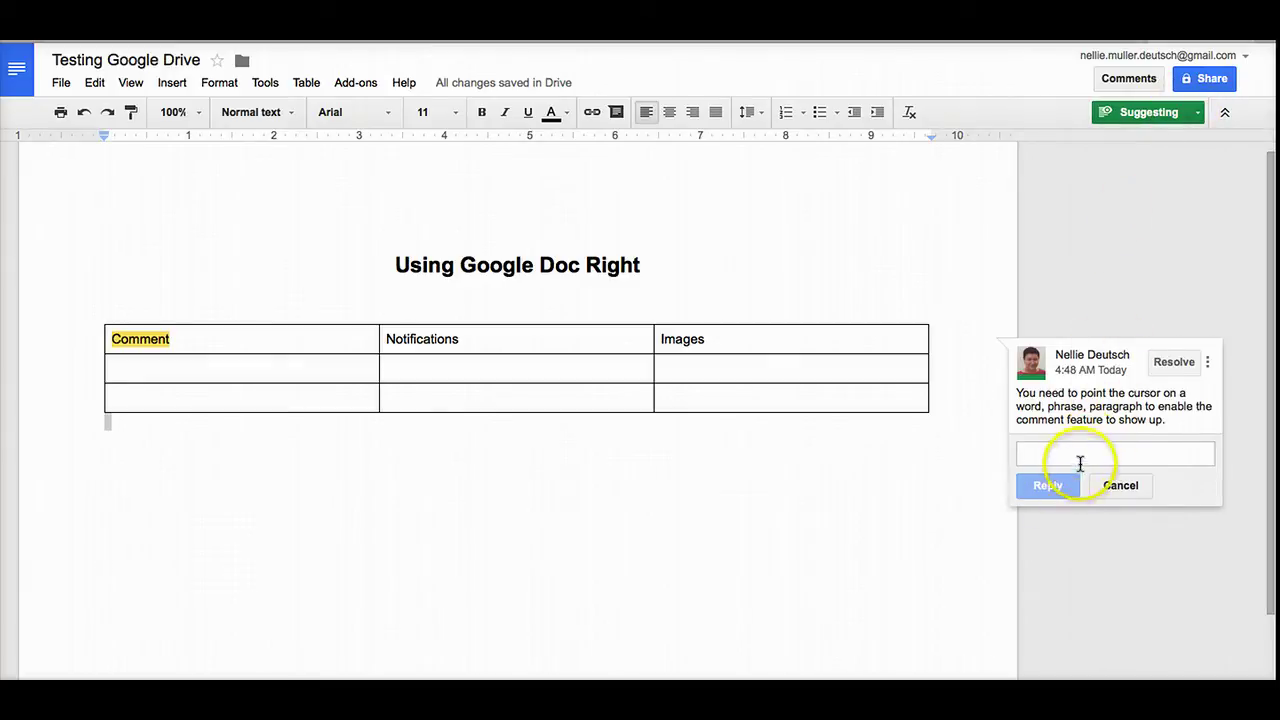
left_click(1128, 486)
left_click(1118, 505)
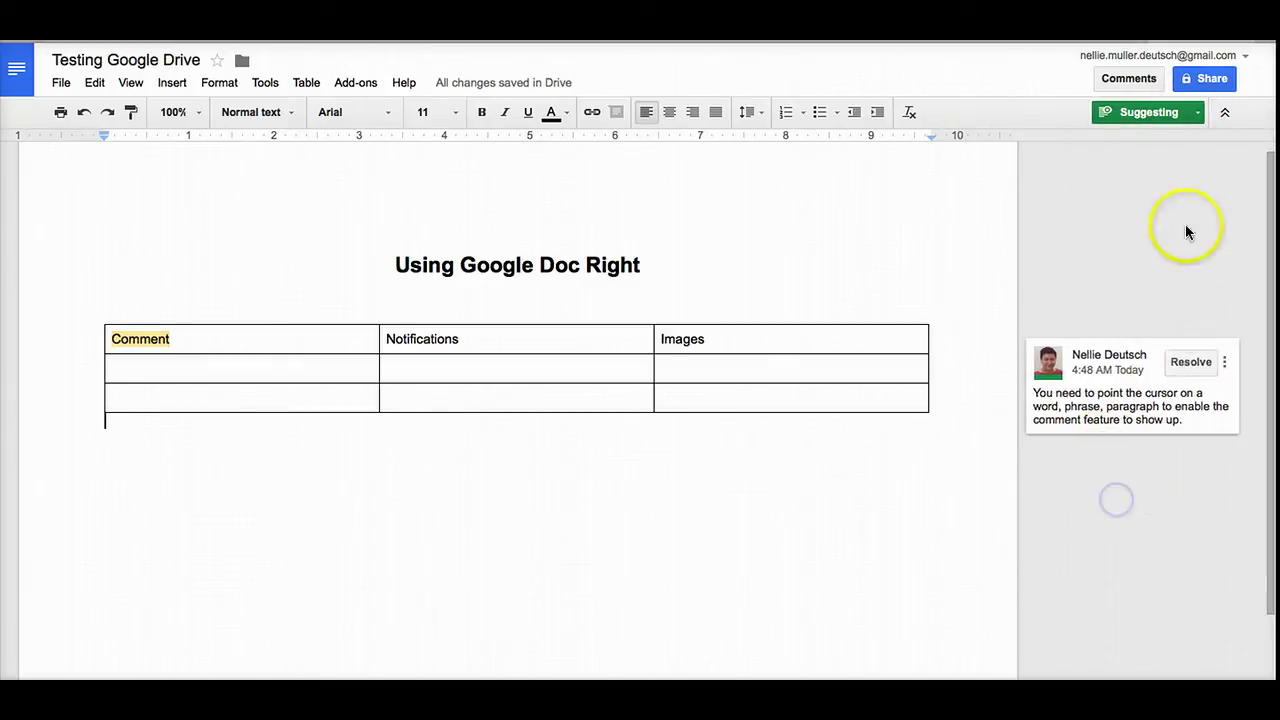
Briefly view the document in Viewing mode, then return it to Editing mode.
left_click(1200, 113)
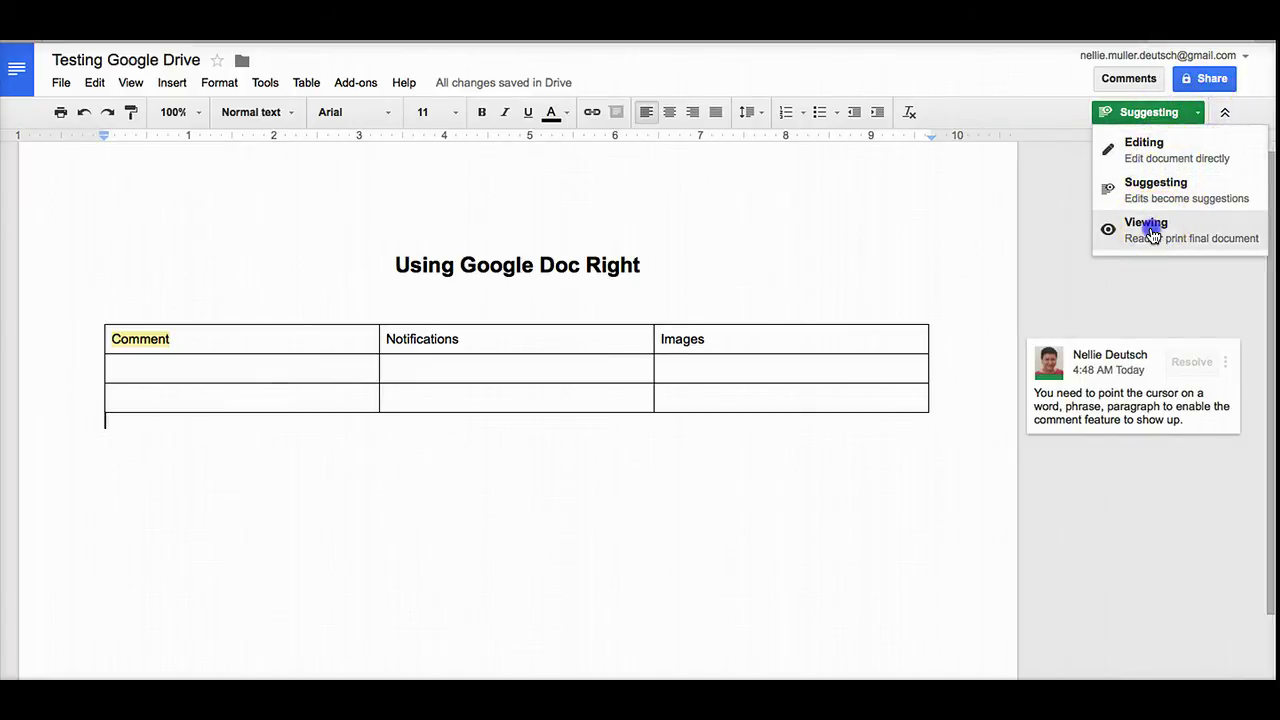
left_click(1146, 224)
scroll(971, 320, "down", 1)
scroll(971, 322, "up", 2)
left_click(1194, 114)
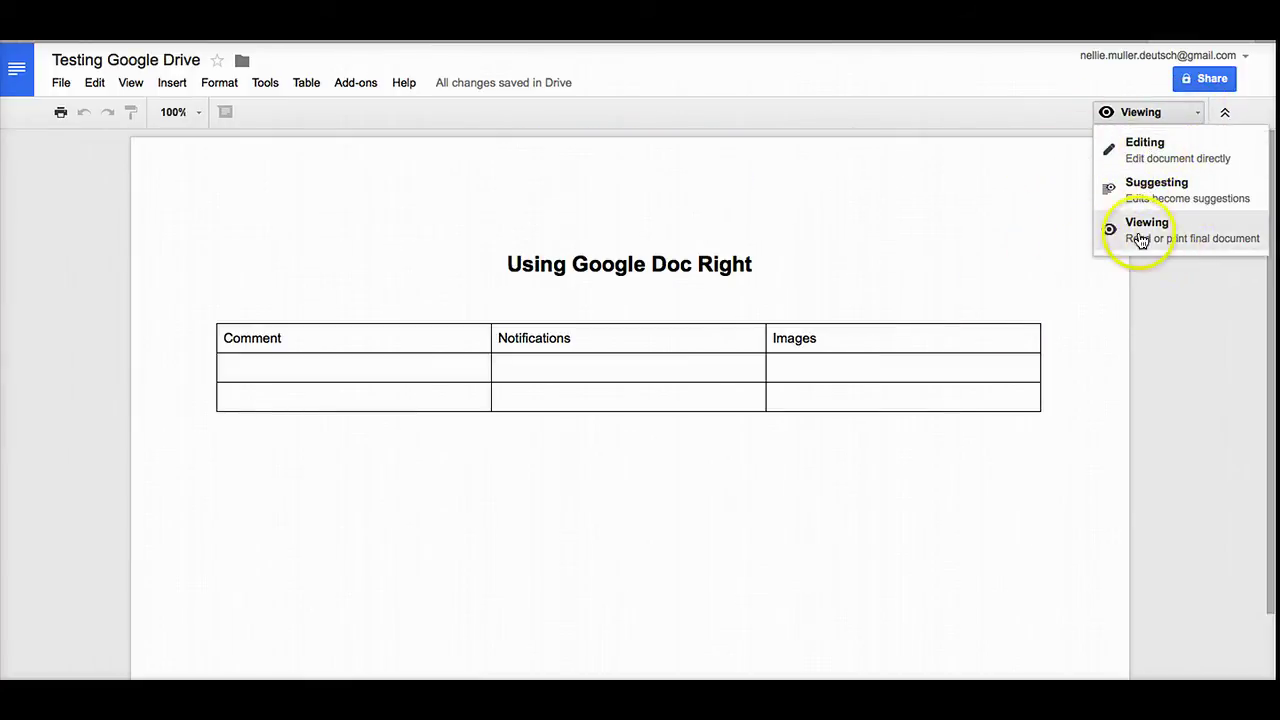
left_click(1157, 163)
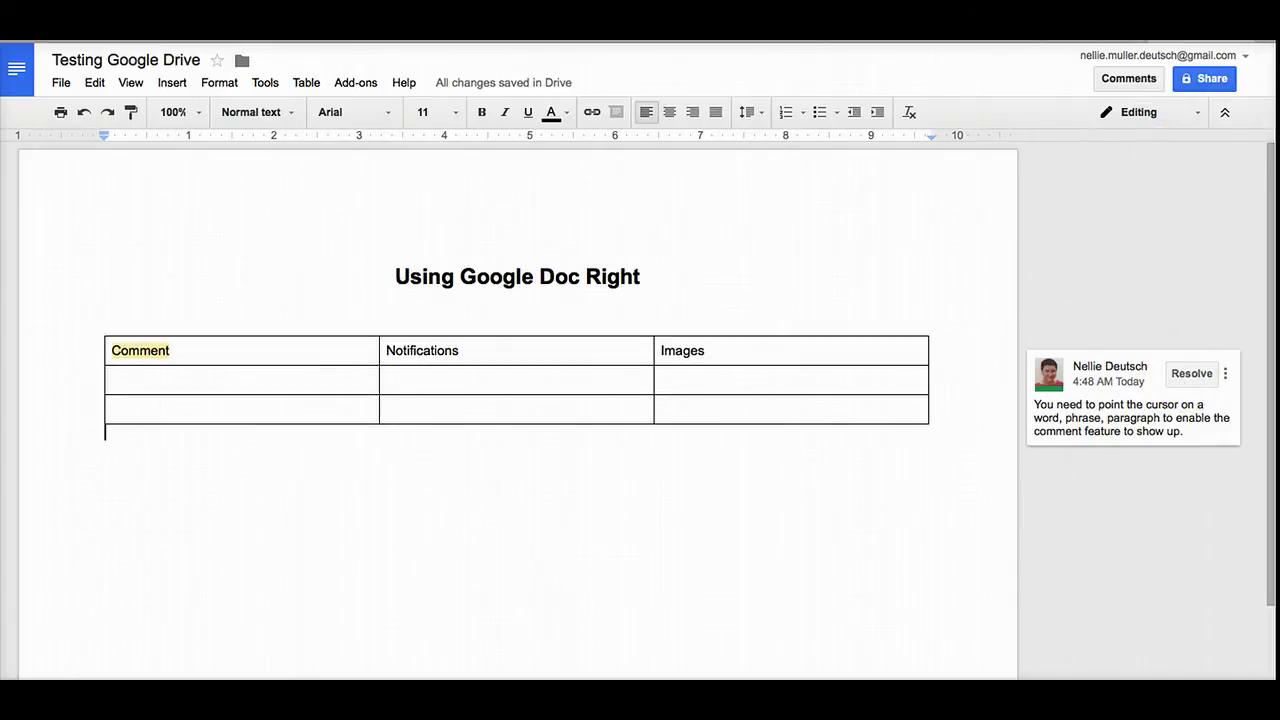
Open the Share dialog's Advanced sharing settings, showing the document private to its owner.
left_click(1212, 82)
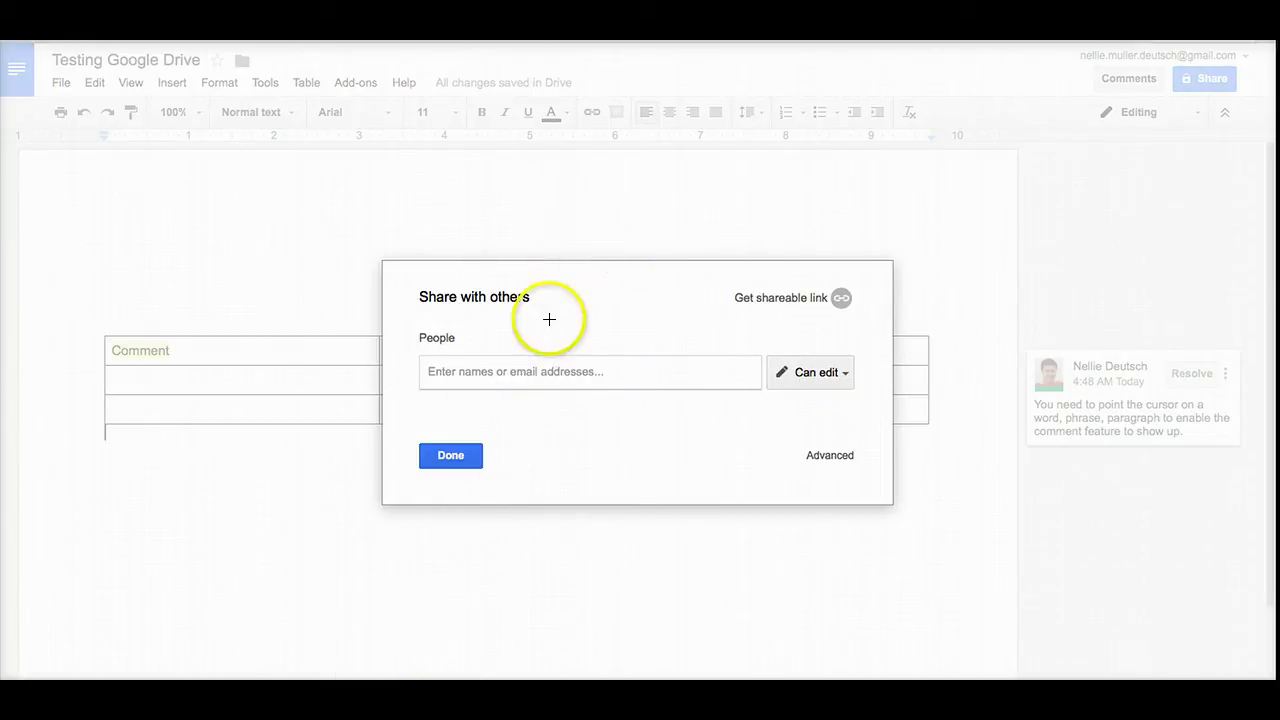
left_click(826, 456)
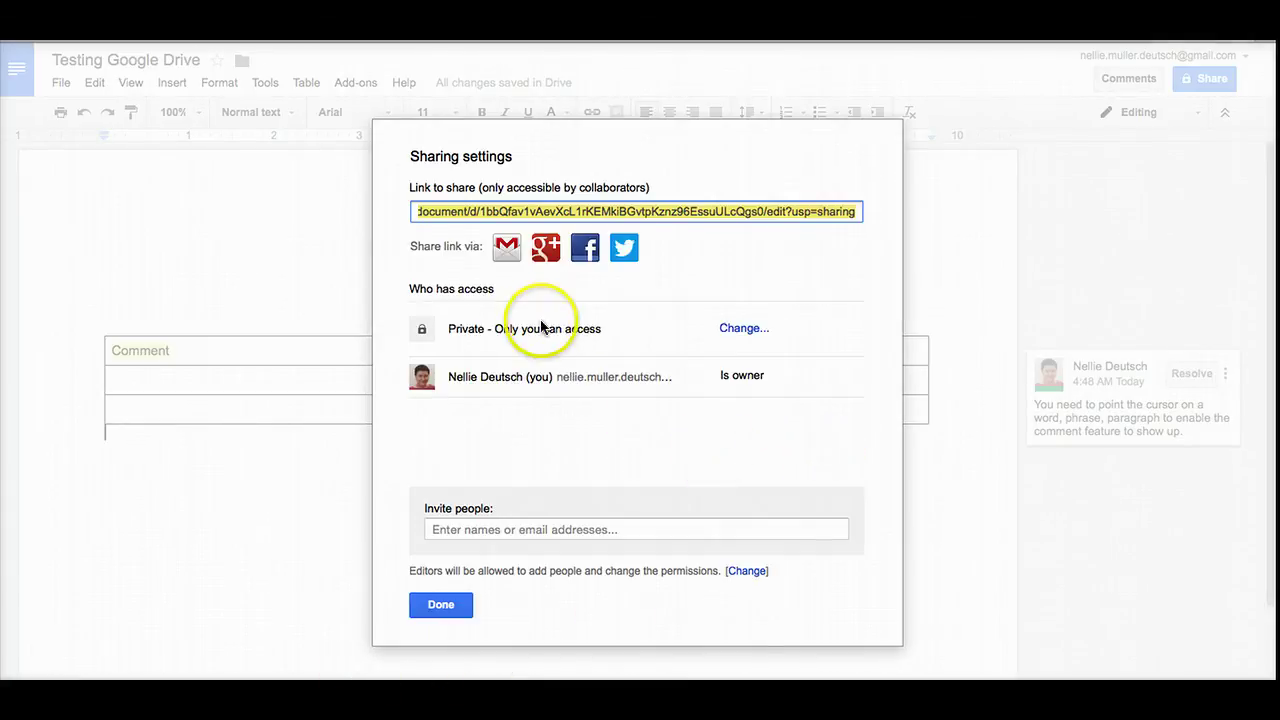
left_click(643, 224)
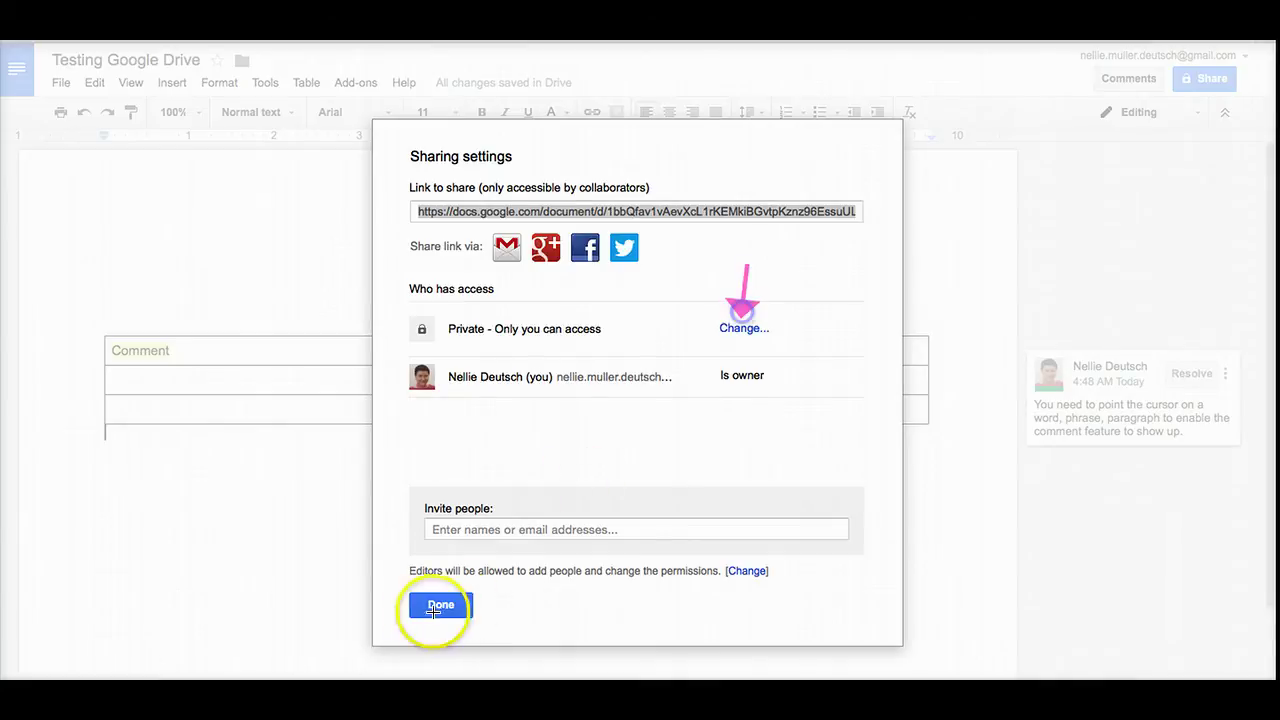
Set link sharing to 'On - Public on the web' with Can comment access.
left_click(750, 330)
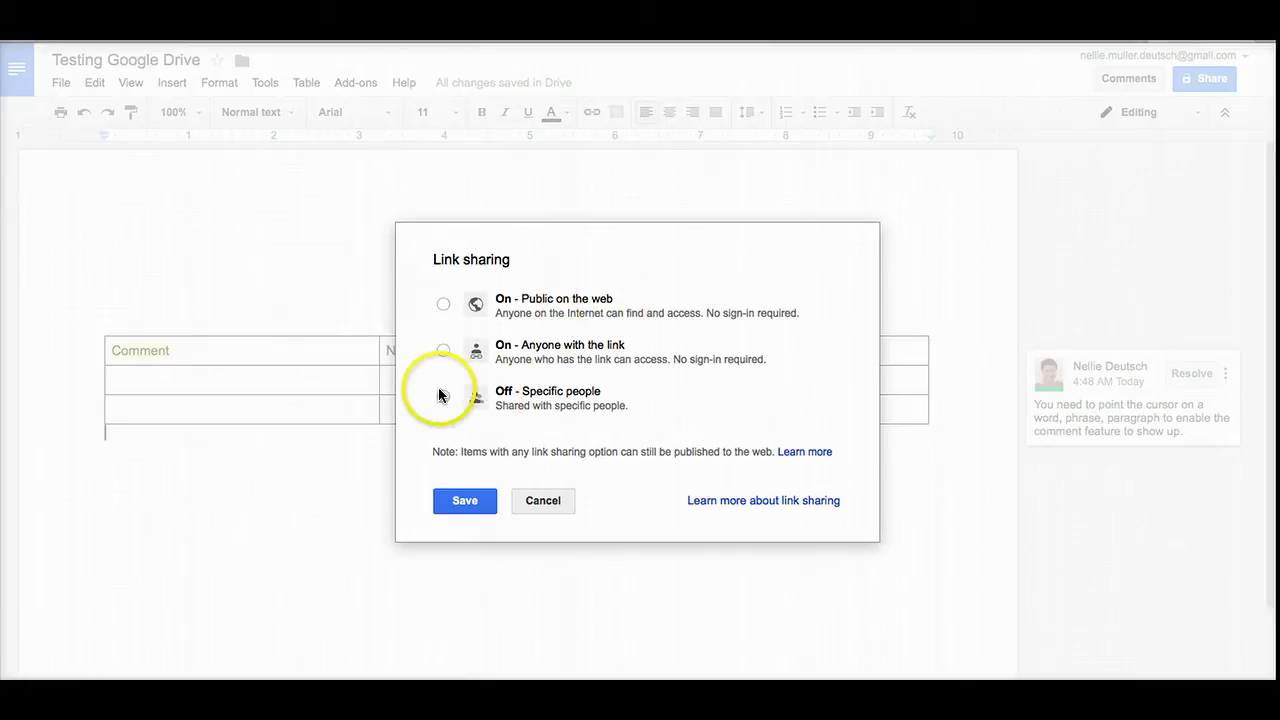
left_click(445, 305)
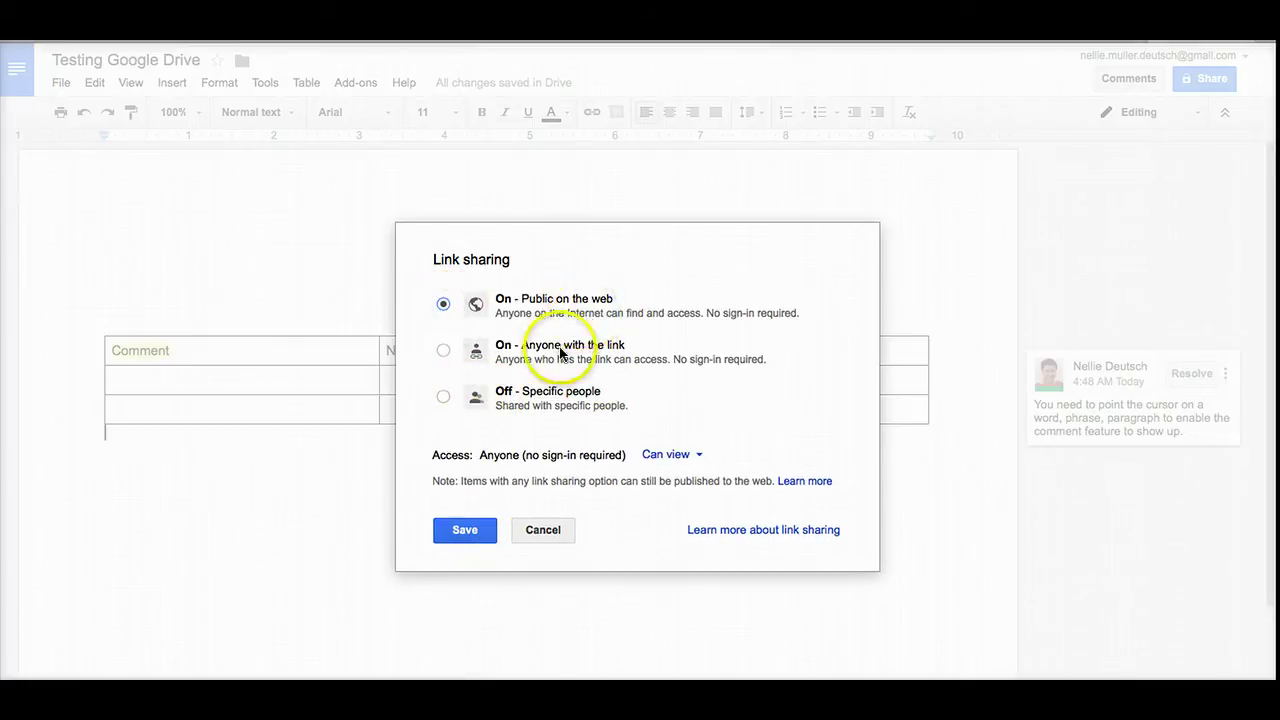
left_click(702, 456)
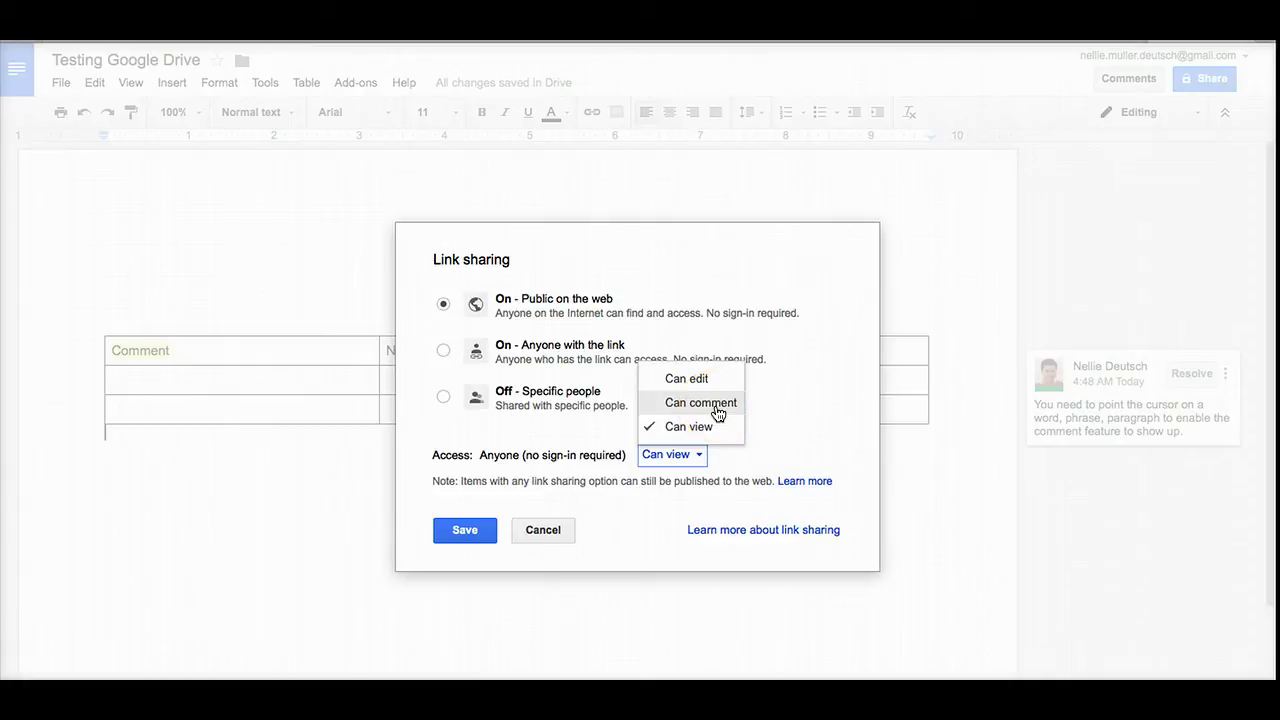
left_click(717, 406)
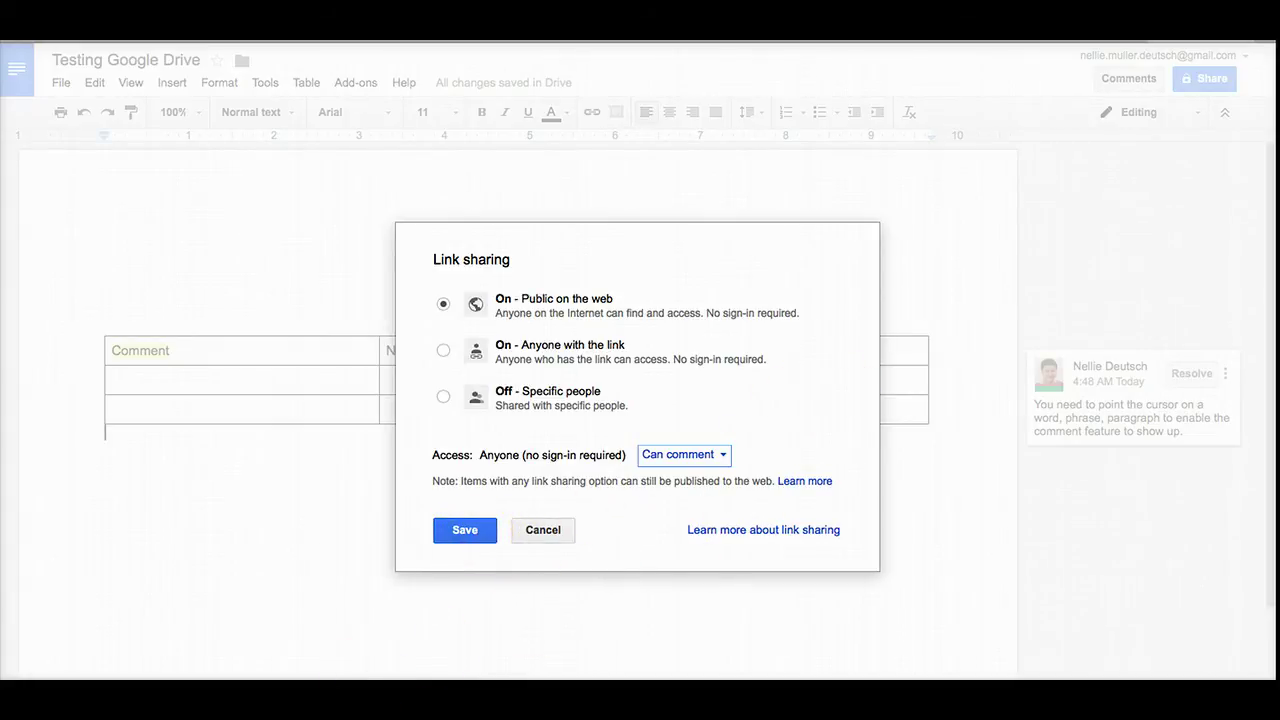
left_click_drag(796, 404, 805, 452)
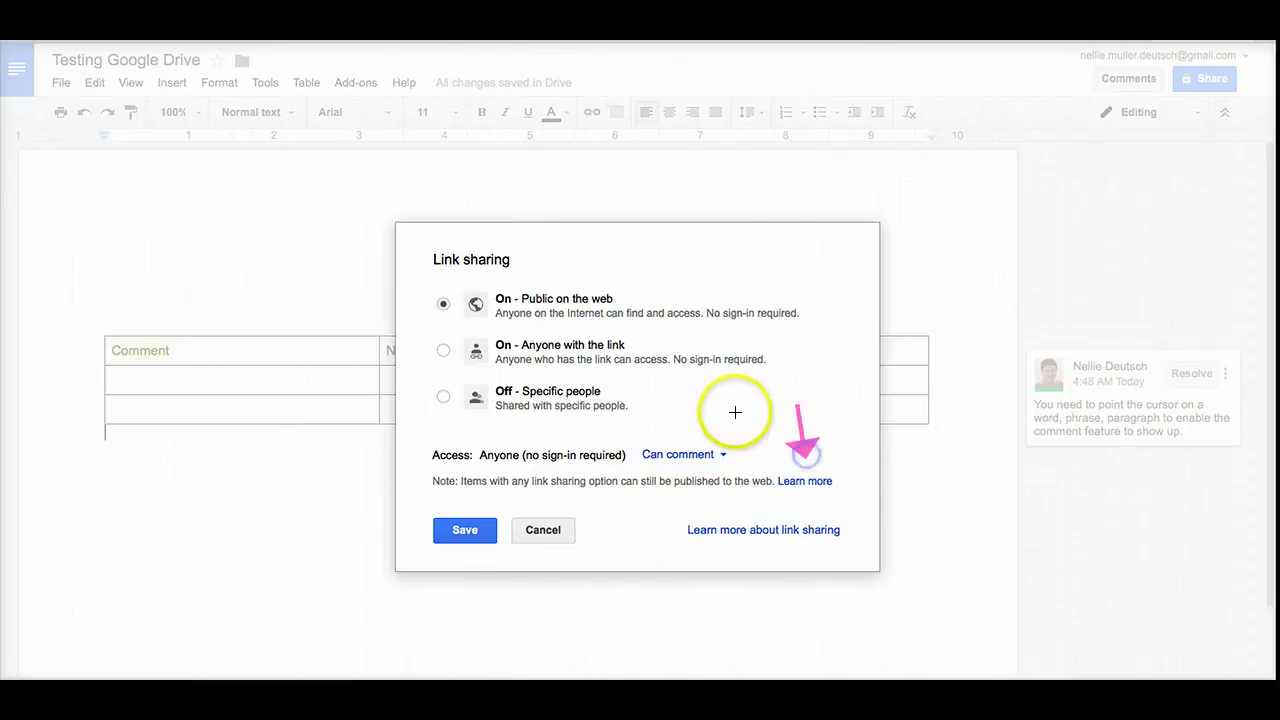
left_click(639, 534)
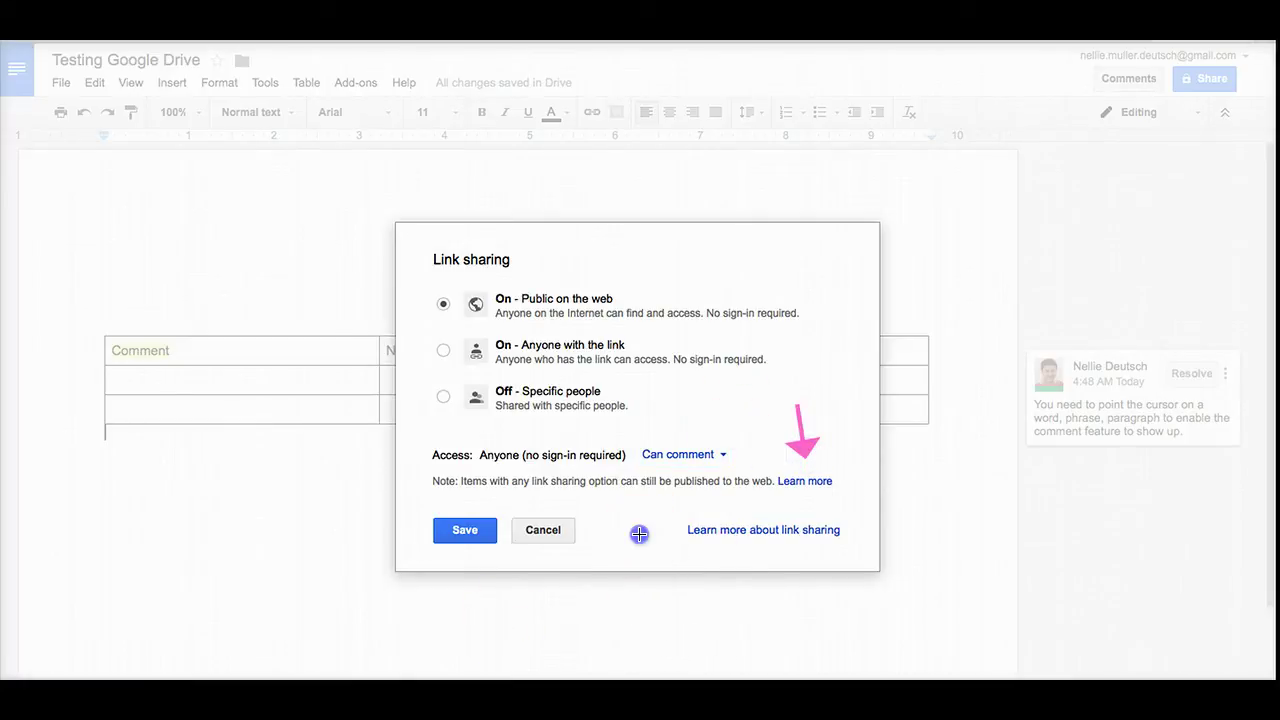
Save the public comment-access setting and send an edit invitation to a suggested contact.
left_click(468, 533)
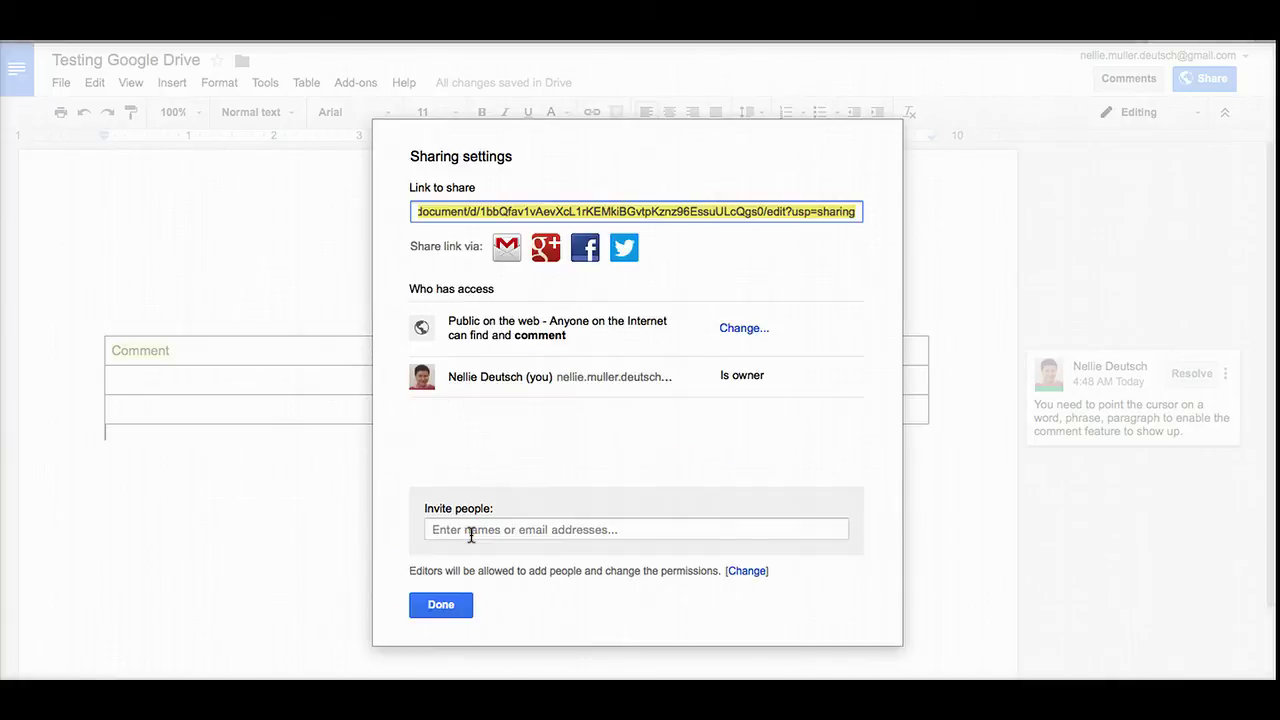
left_click(462, 526)
type("ne")
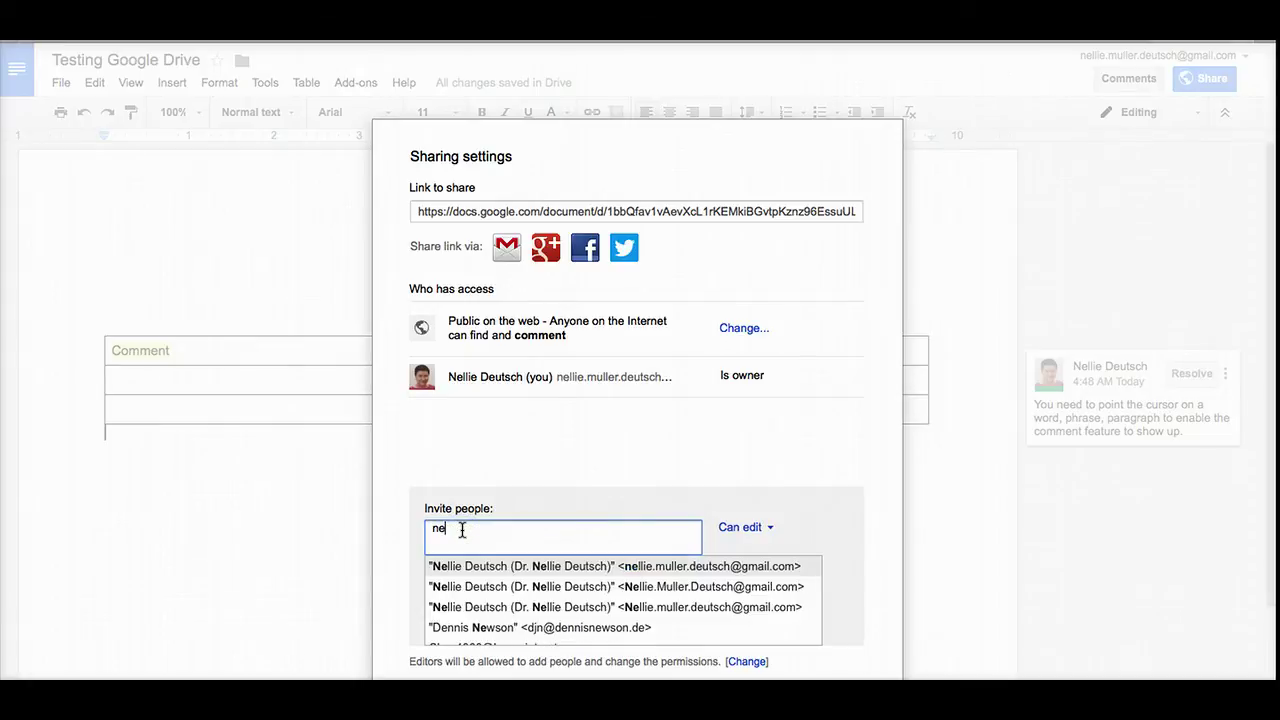
left_click(586, 612)
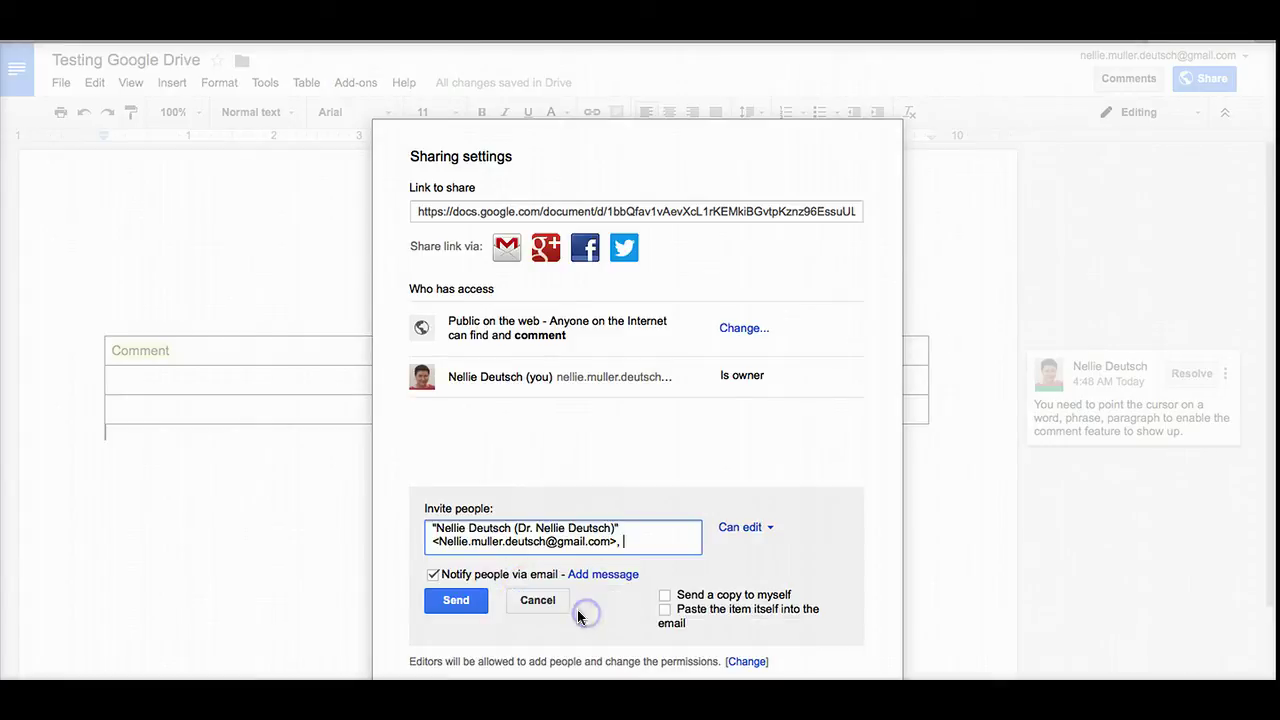
left_click(455, 604)
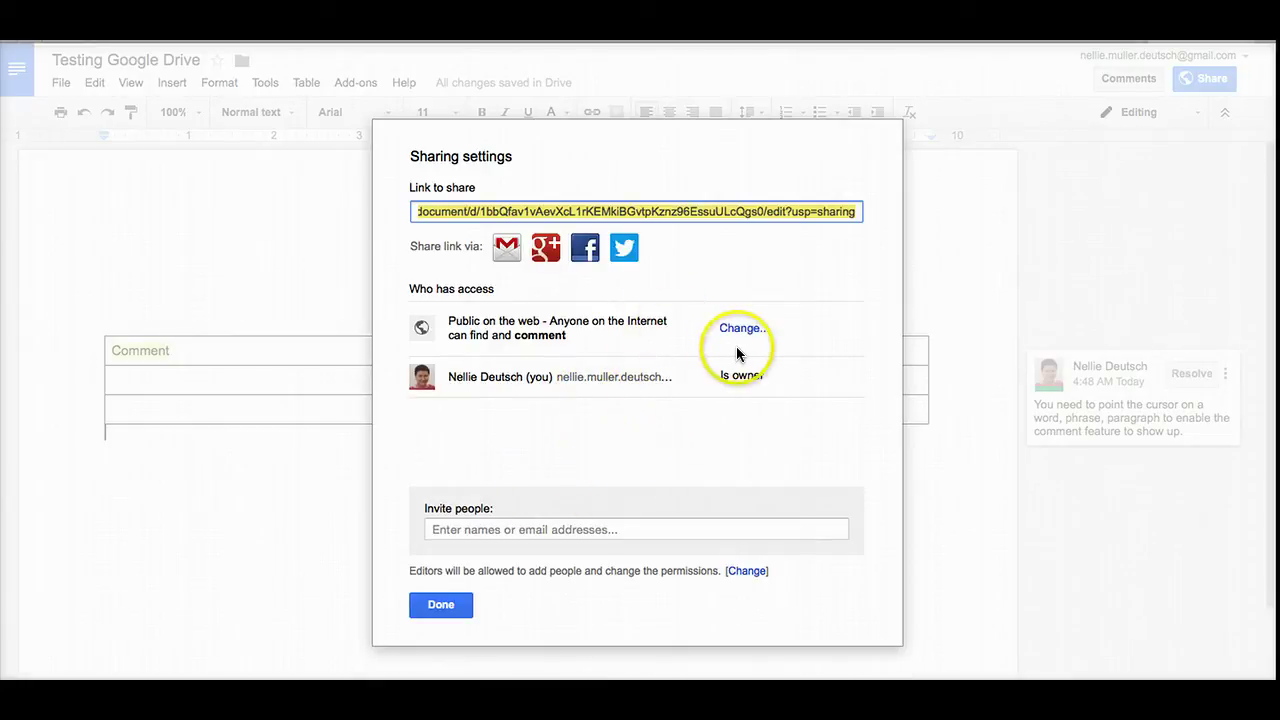
In advanced sharing, set 'Only the owner can change the permissions', save, and click Done.
left_click(446, 613)
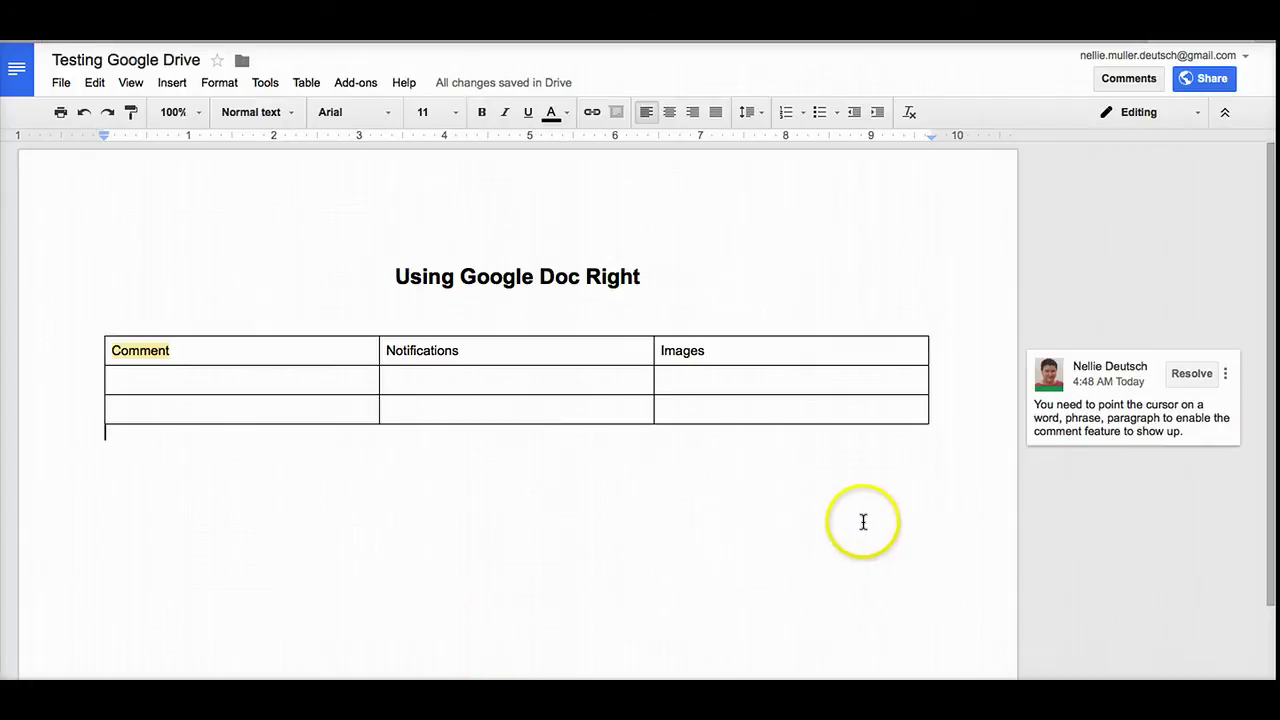
left_click(1218, 92)
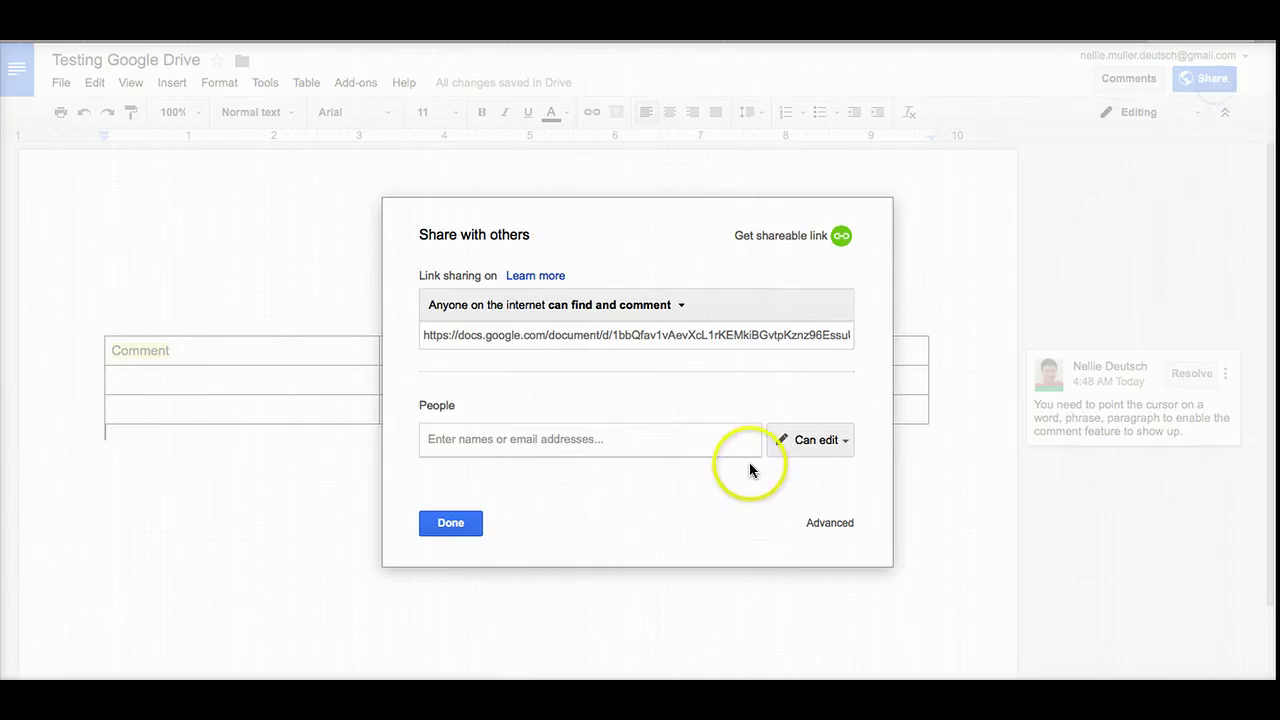
left_click(830, 524)
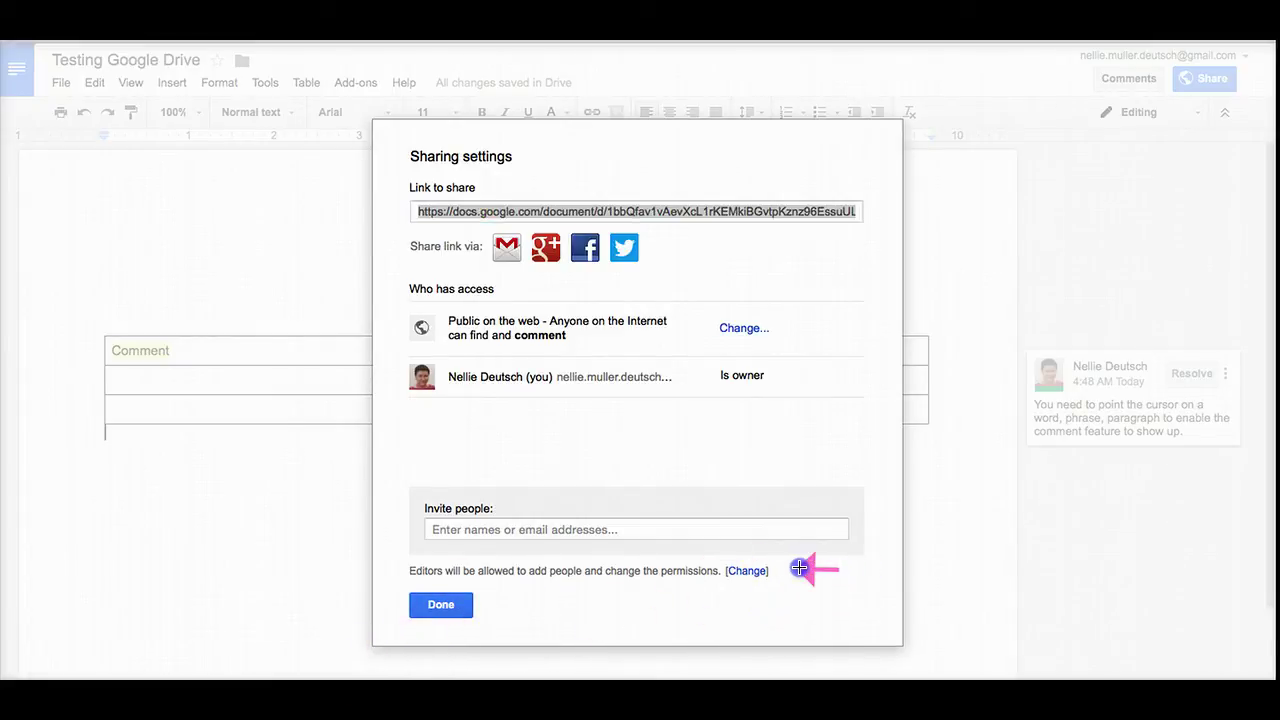
left_click(748, 572)
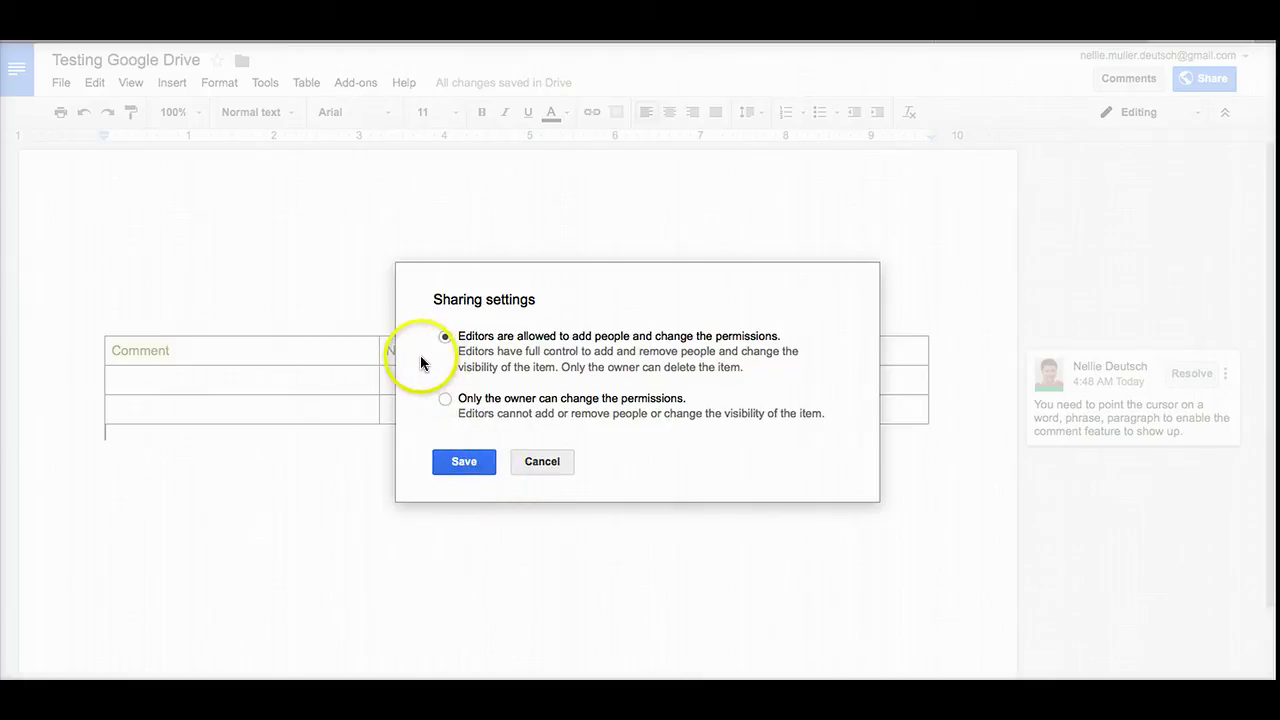
left_click(434, 432)
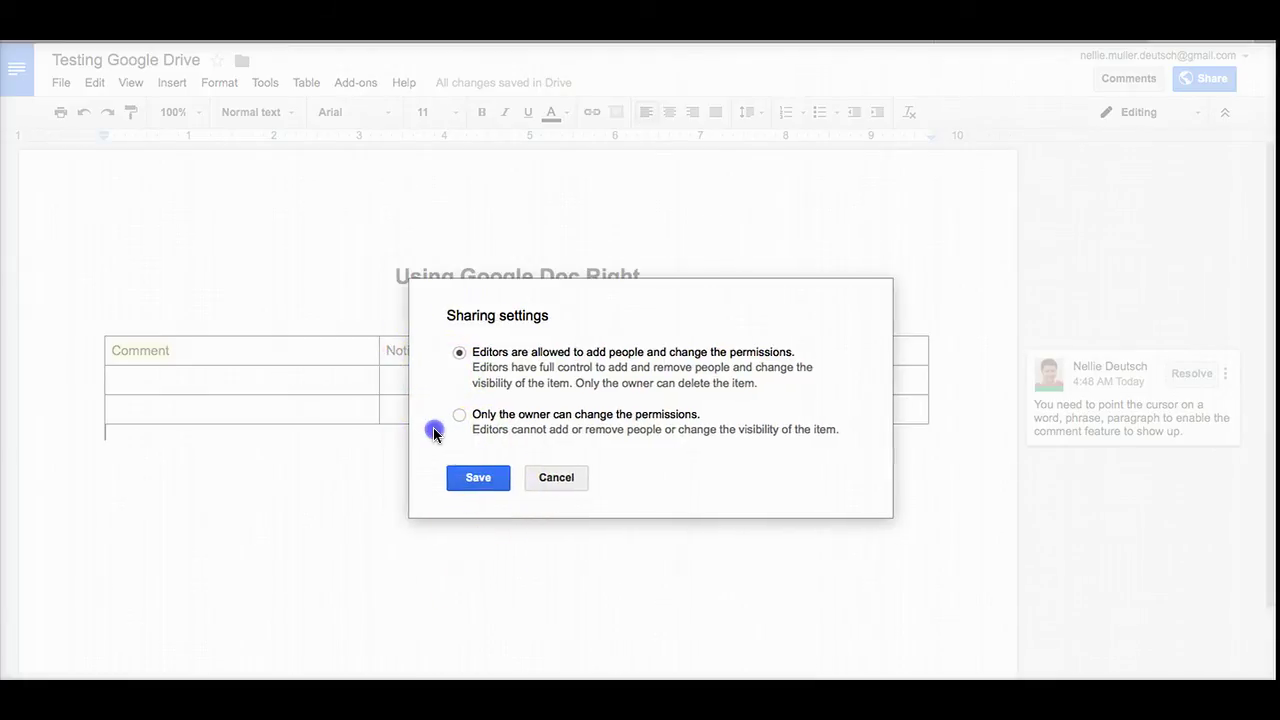
left_click(427, 407)
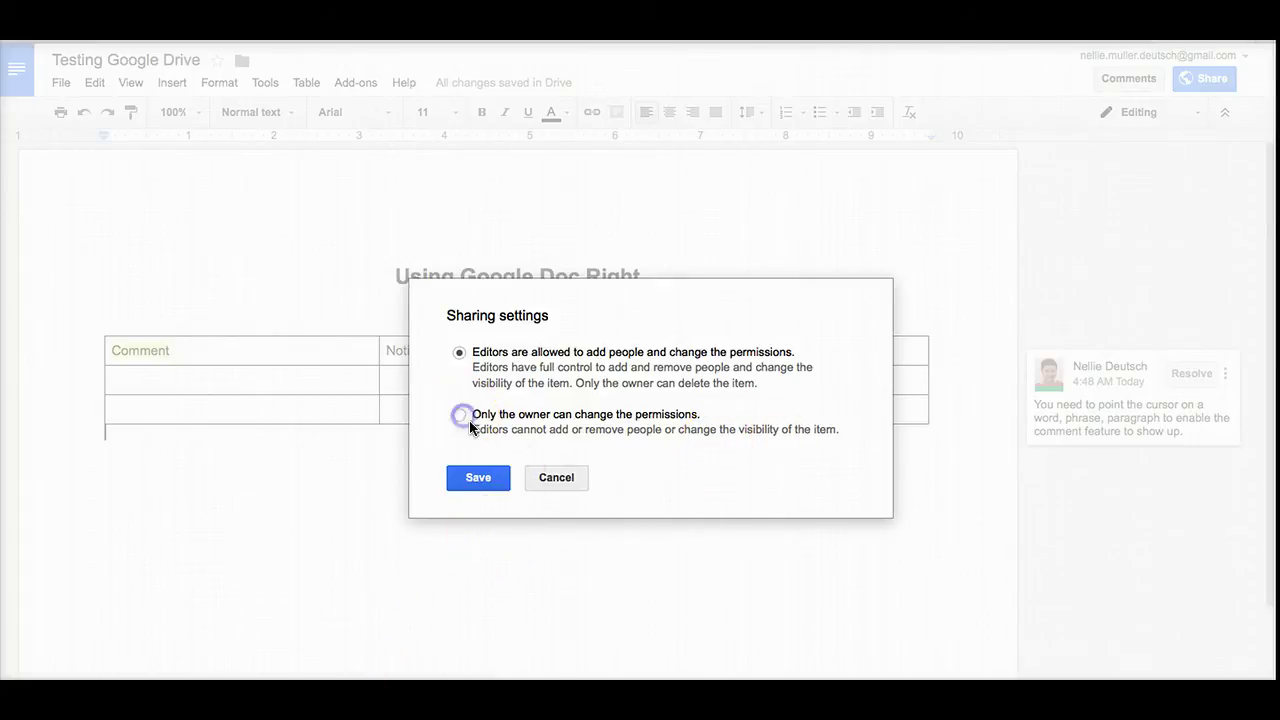
left_click(477, 479)
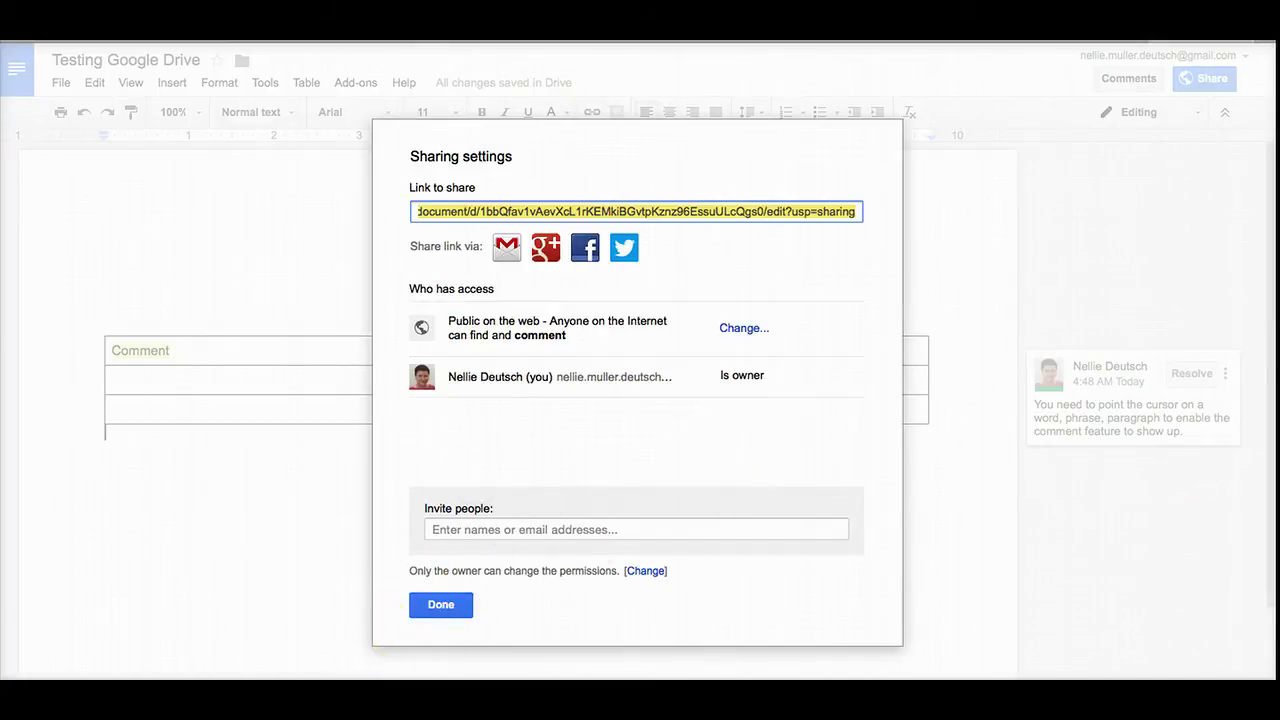
left_click(511, 601)
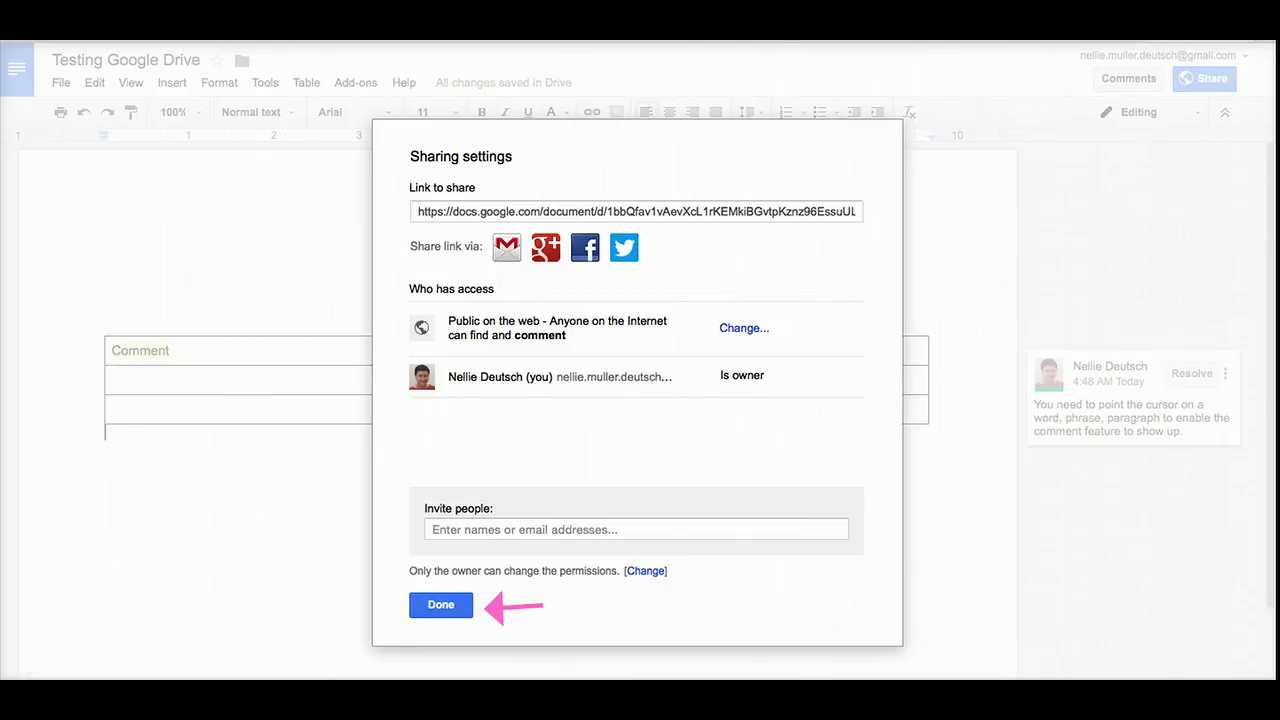
left_click(438, 608)
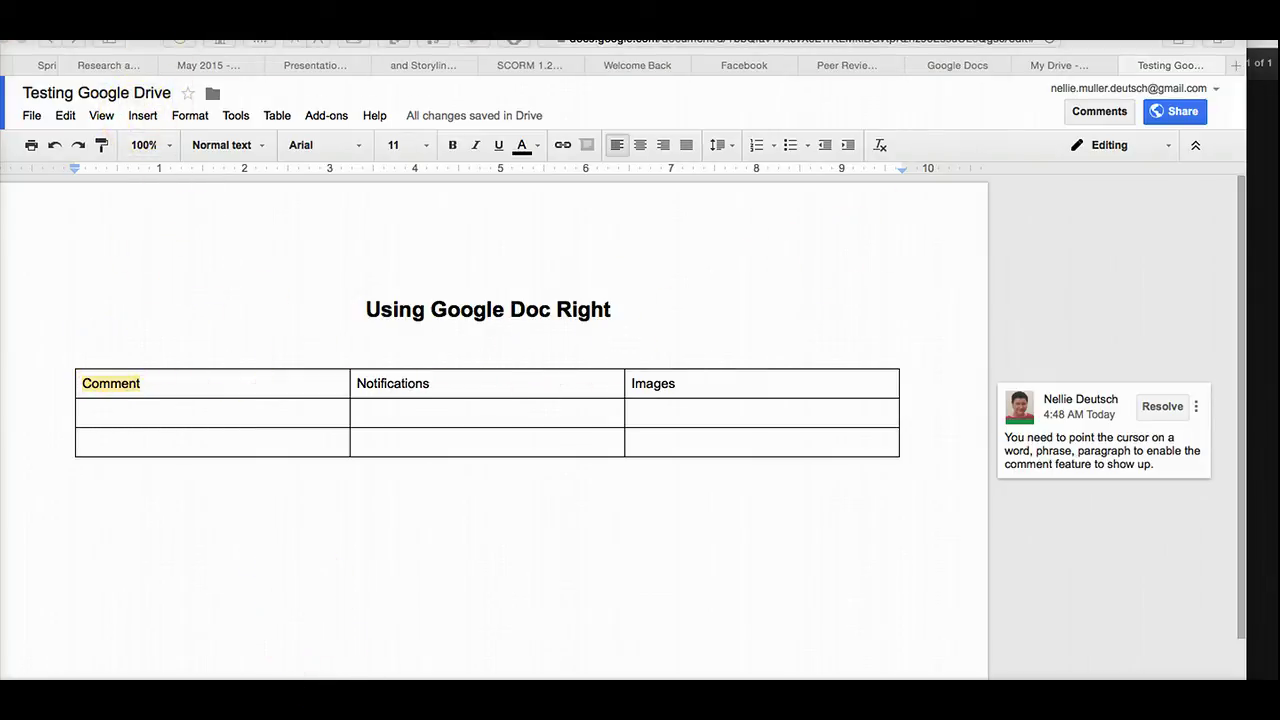
Select the word Comment in the first table cell and open the Insert menu.
left_click_drag(143, 243, 148, 142)
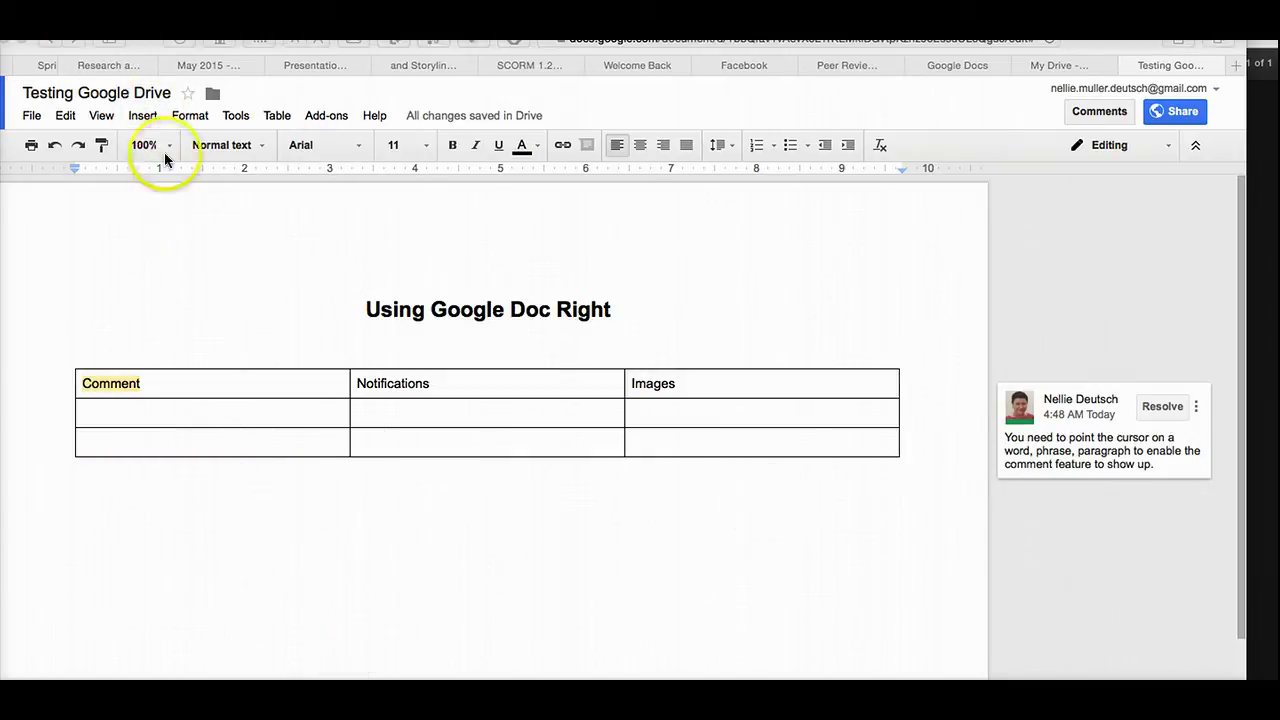
left_click(143, 116)
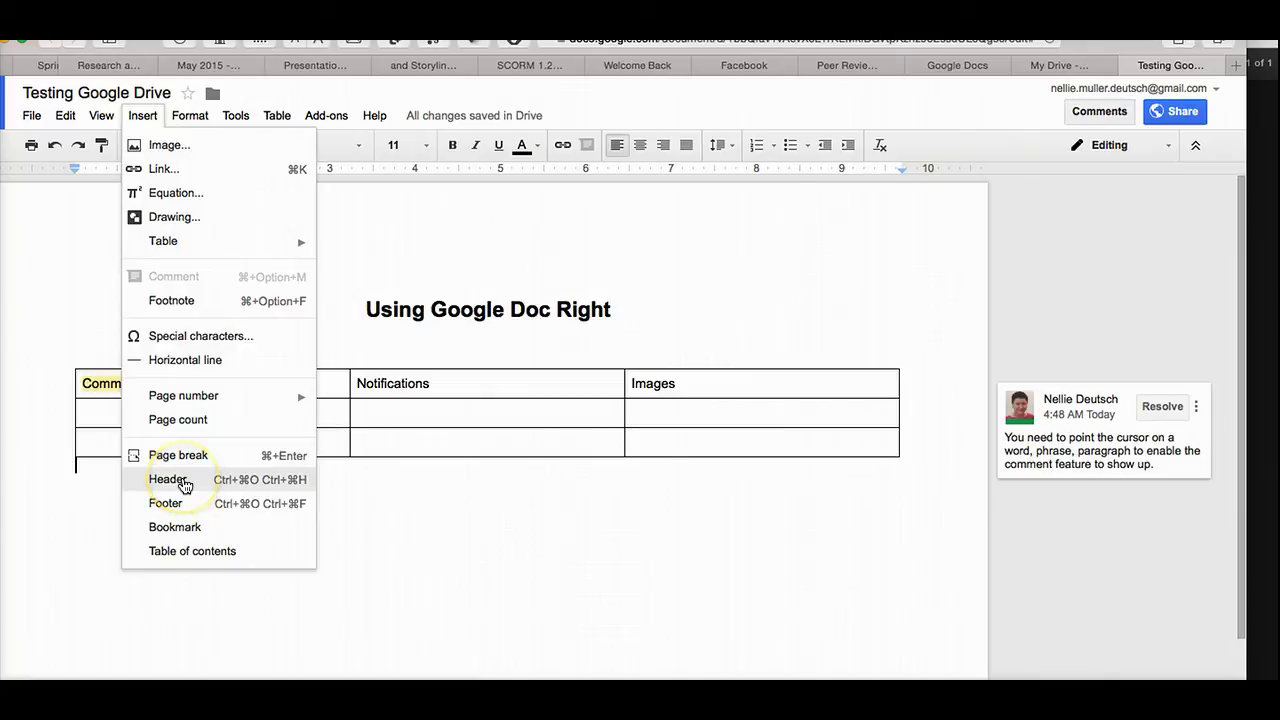
left_click(183, 556)
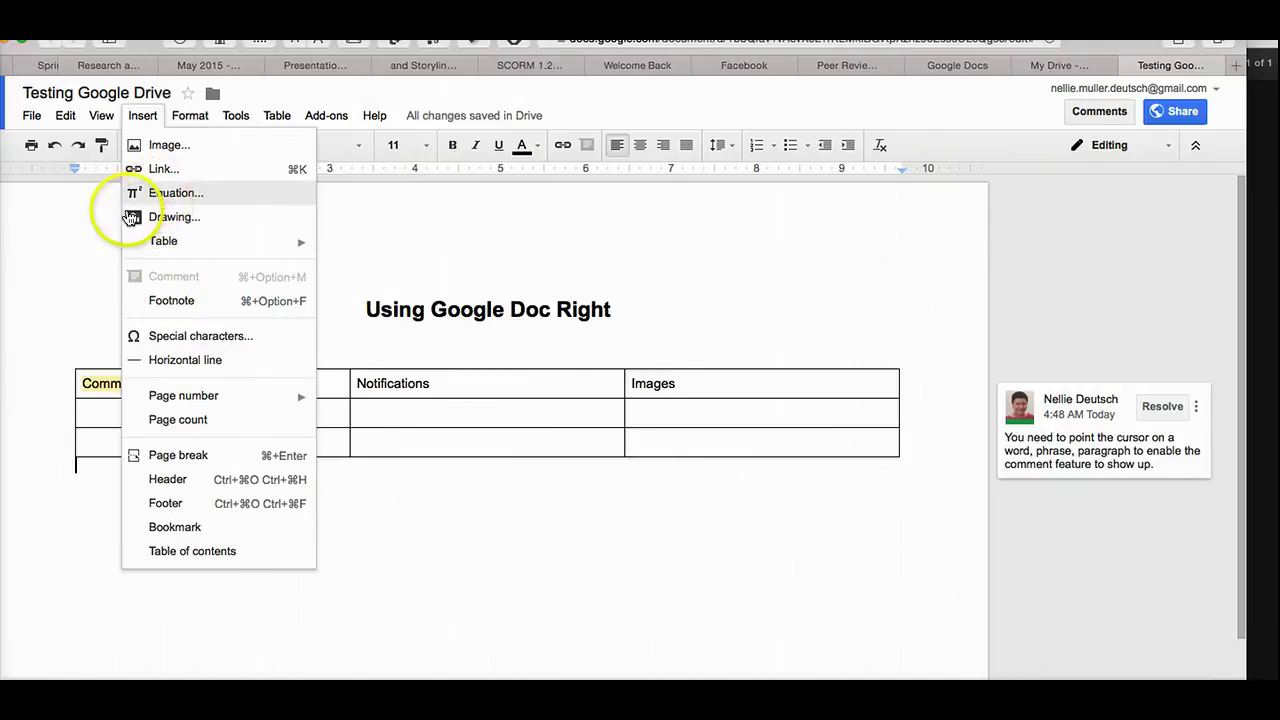
left_click(85, 237)
left_click(84, 384)
double_click(128, 387)
left_click(137, 384)
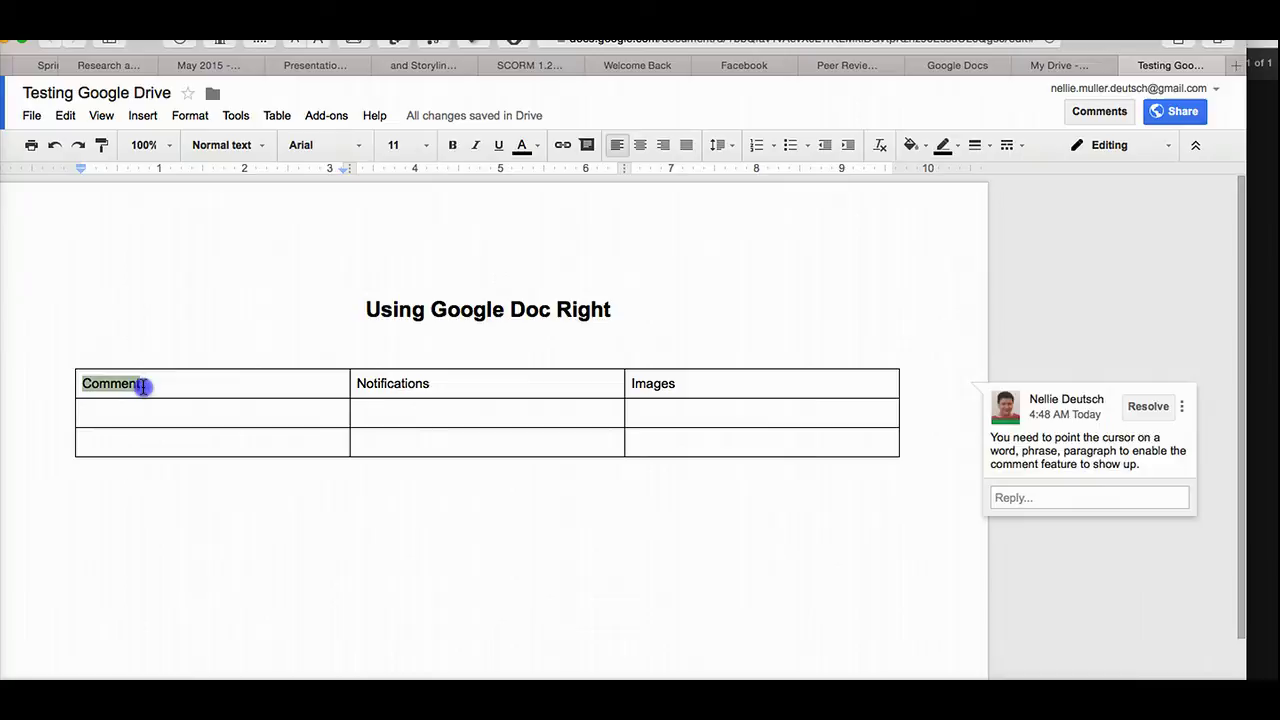
left_click(142, 115)
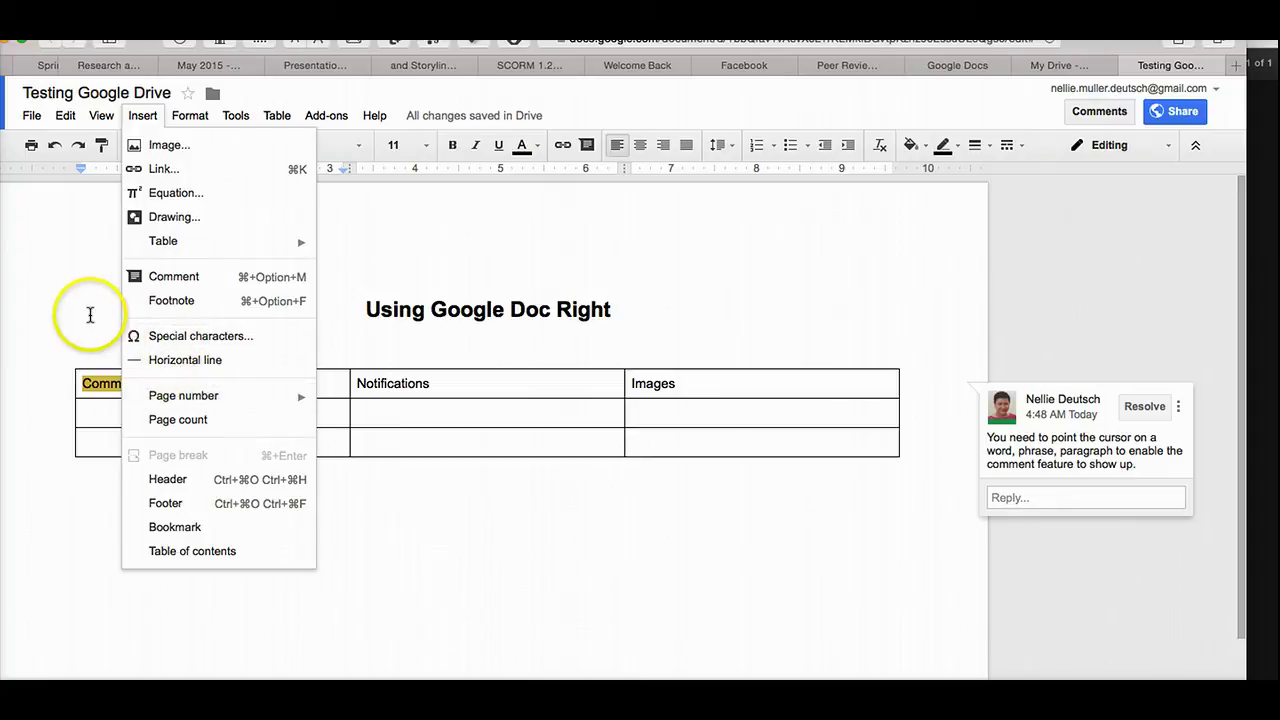
left_click(155, 169)
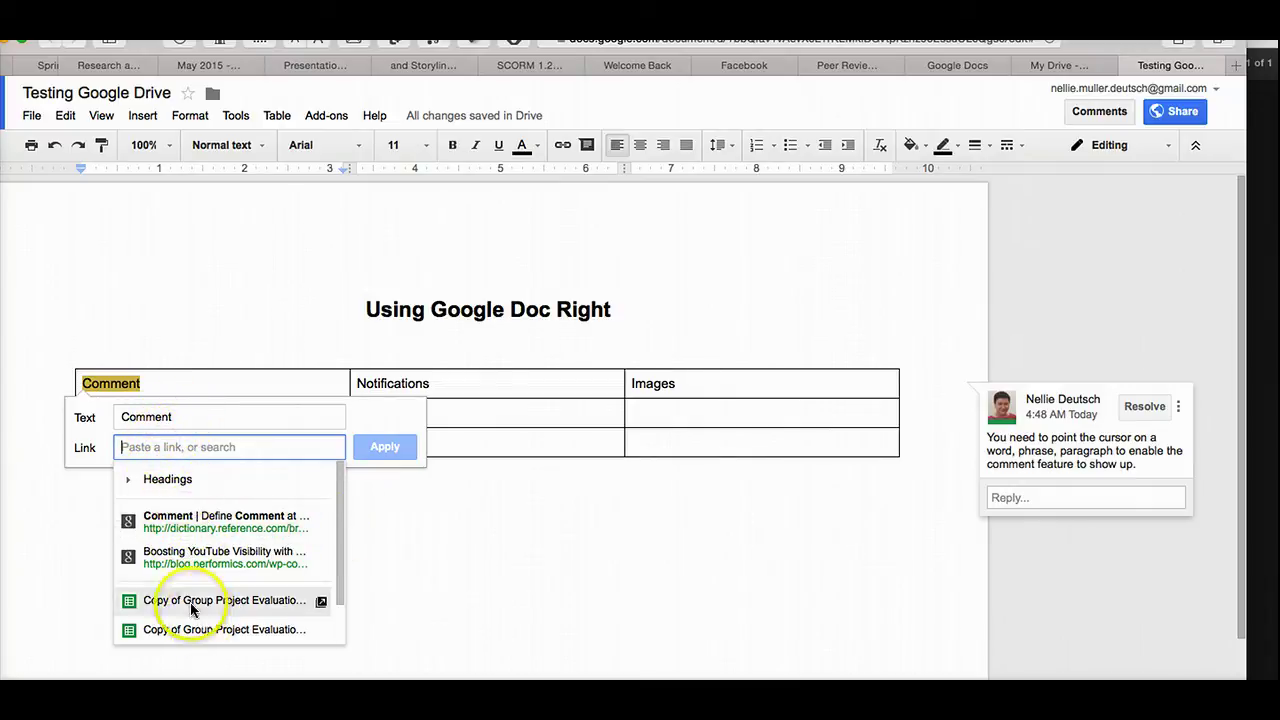
left_click(173, 413)
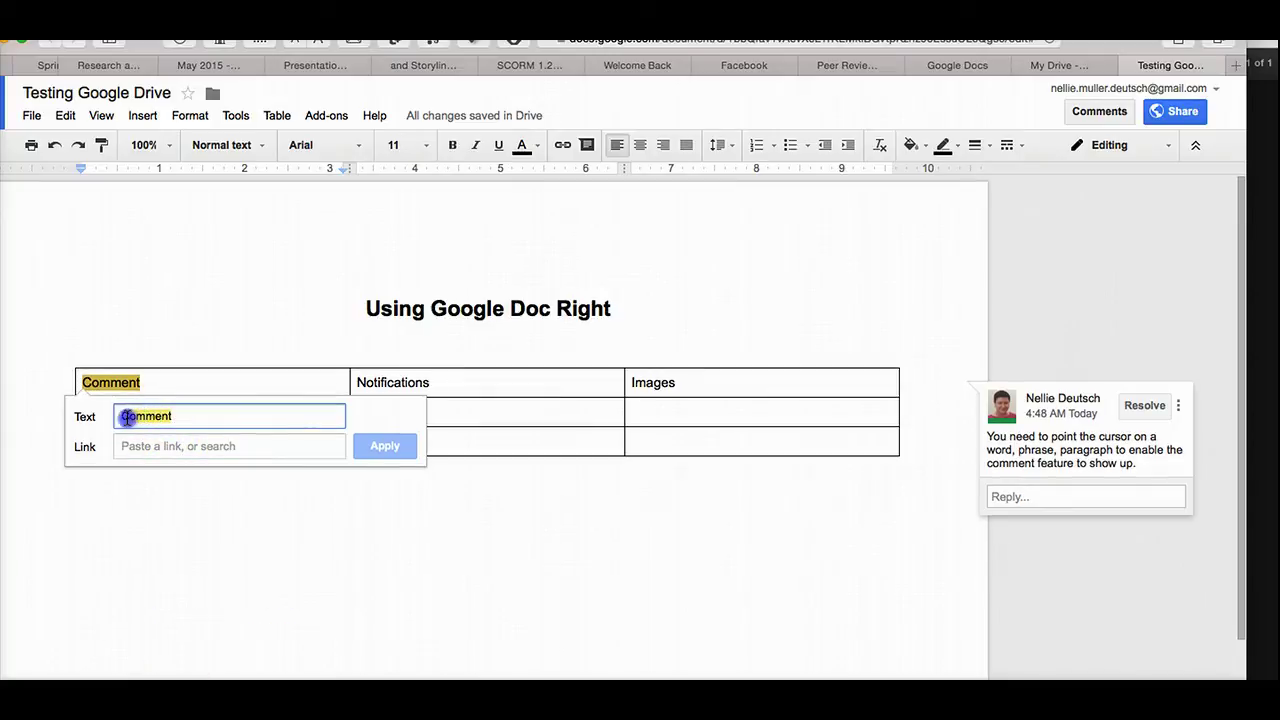
scroll(156, 420, "down", 1)
left_click_drag(150, 420, 189, 420)
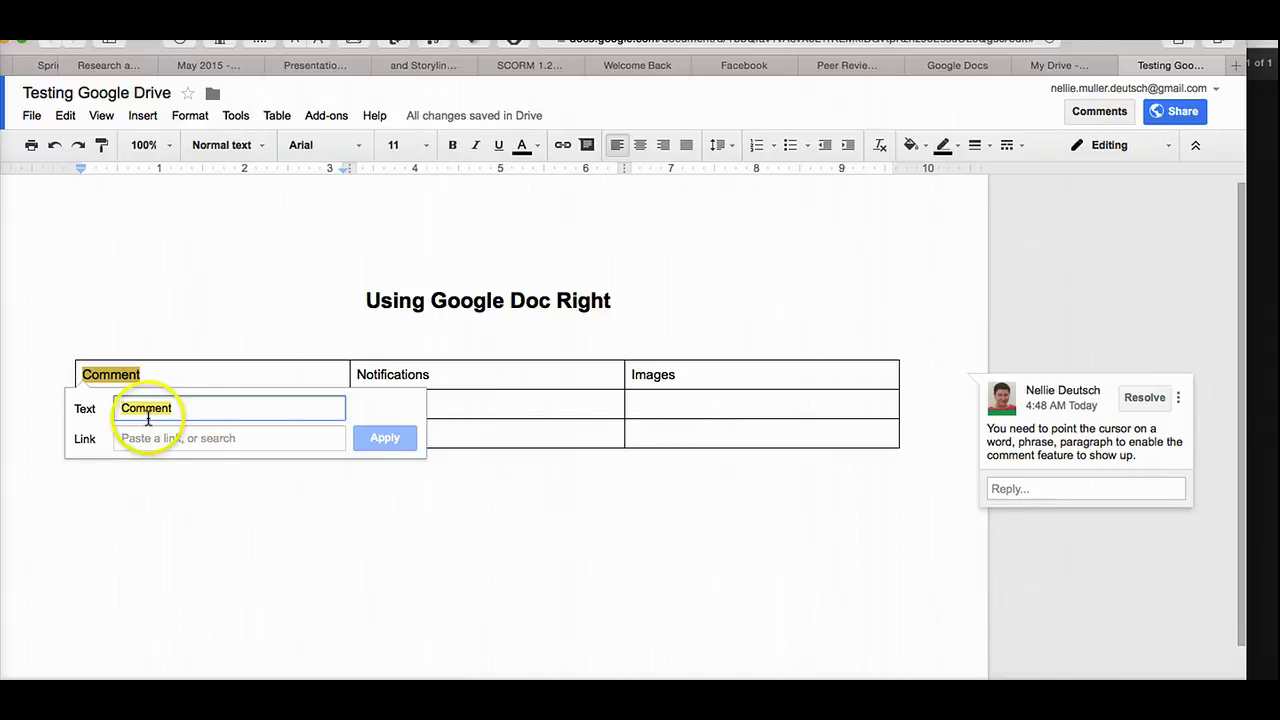
scroll(137, 429, "up", 1)
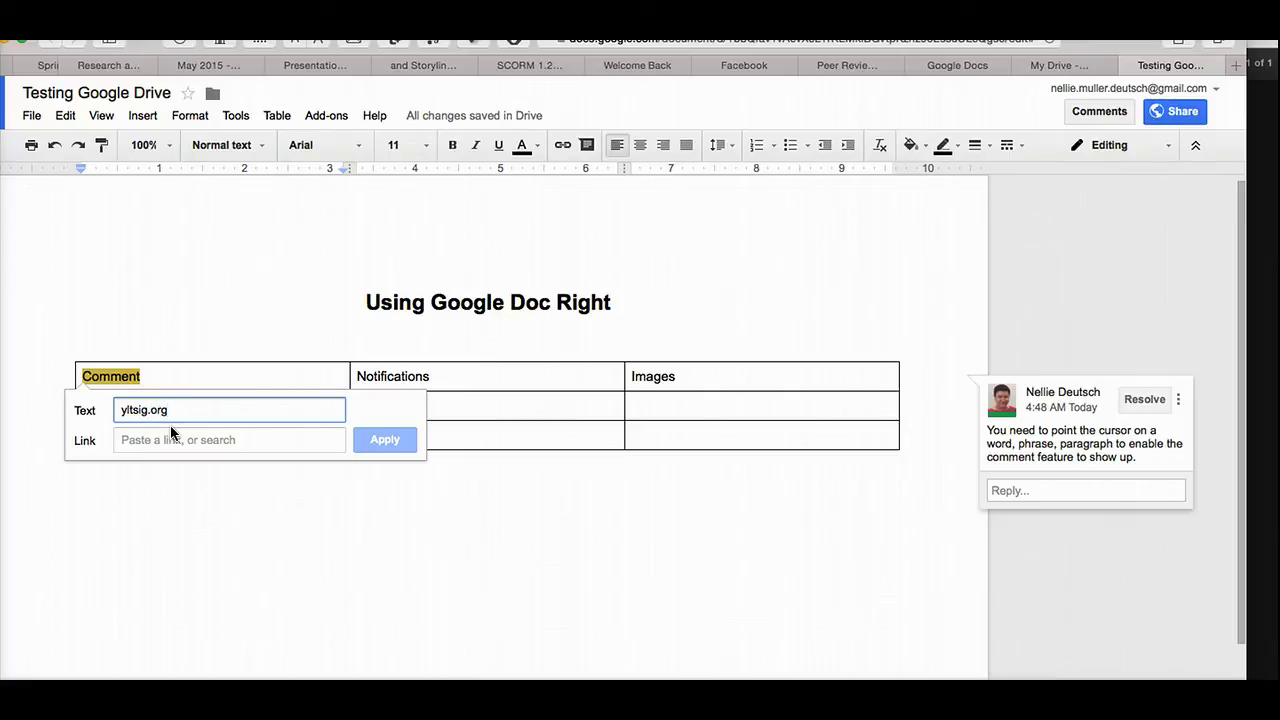
left_click(183, 442)
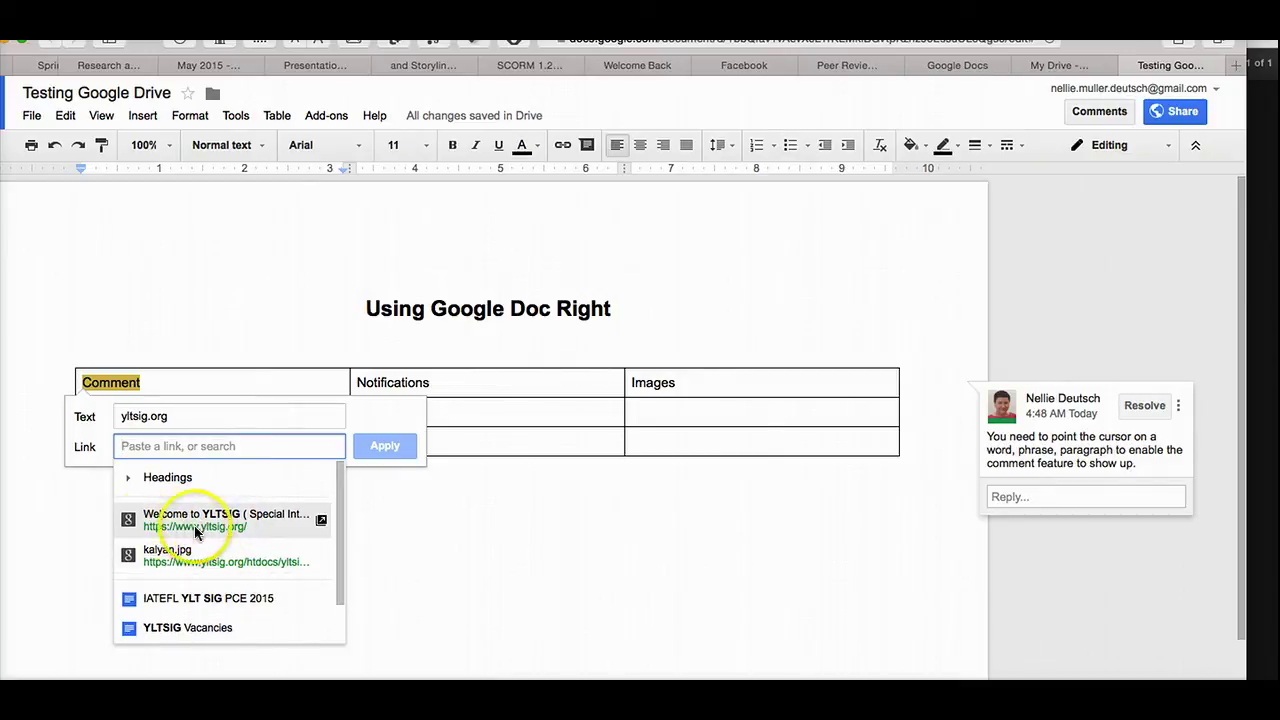
left_click(177, 525)
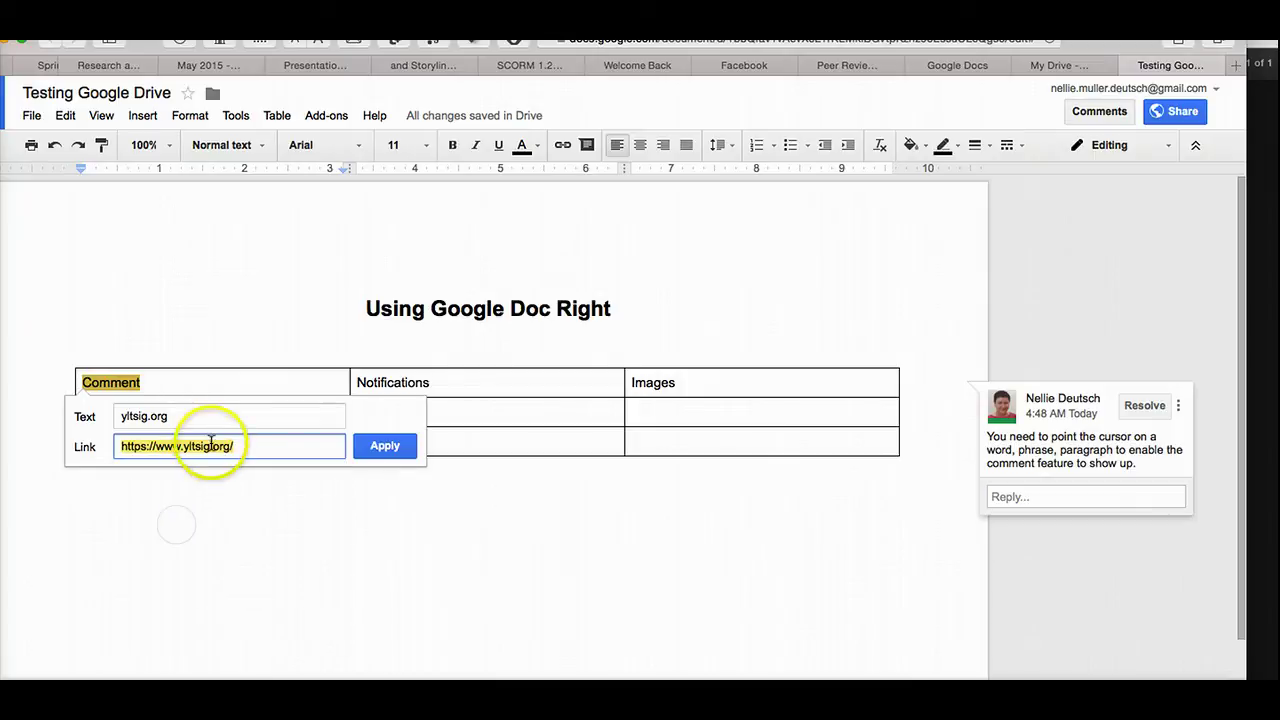
left_click(385, 446)
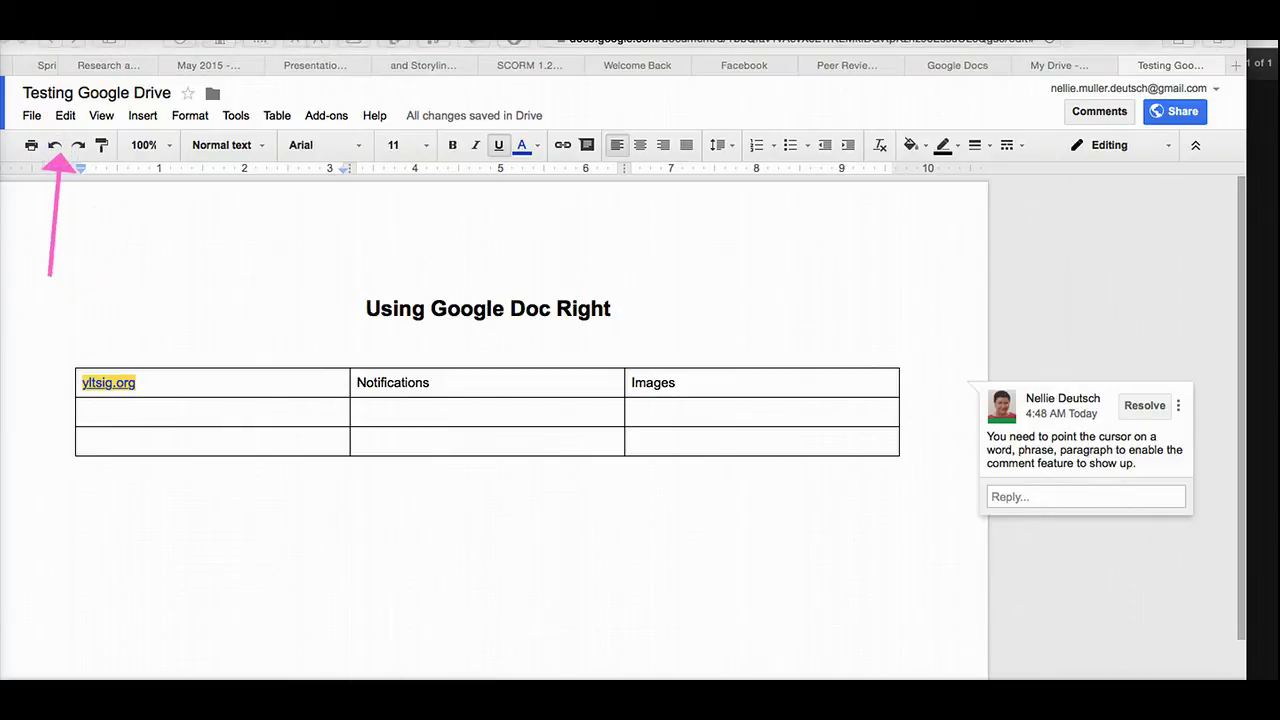
left_click(55, 146)
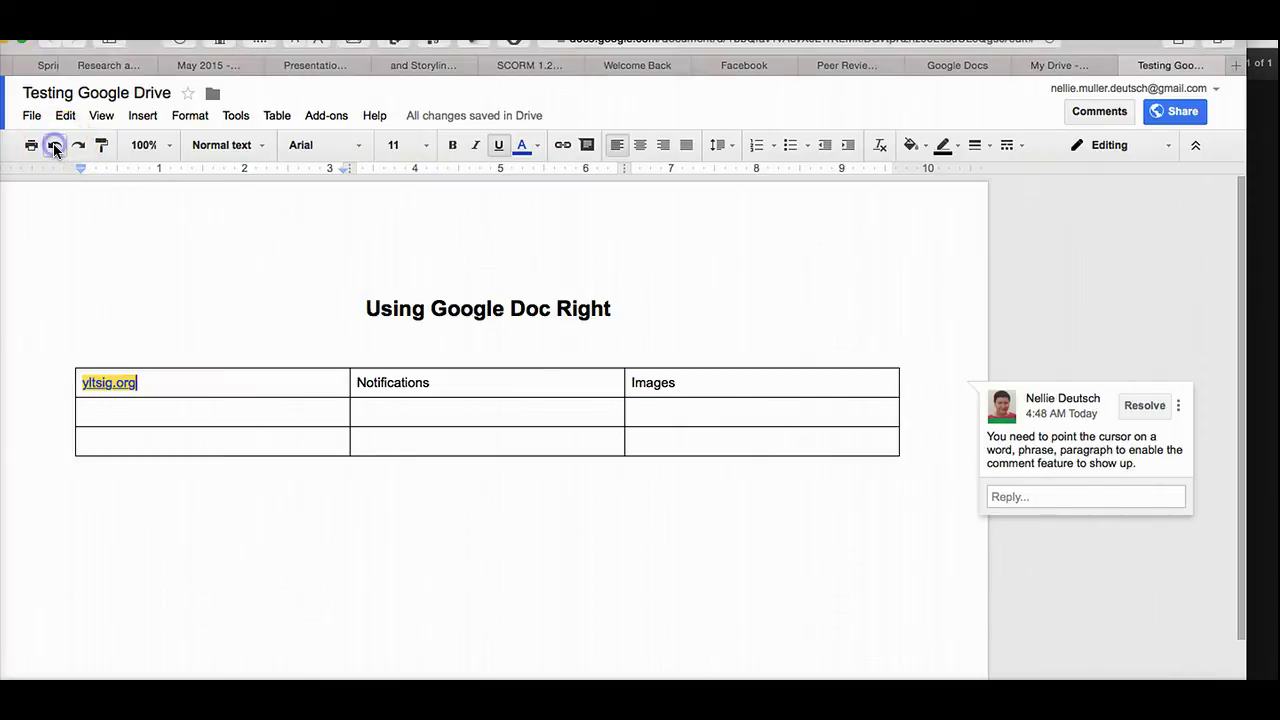
left_click(203, 385)
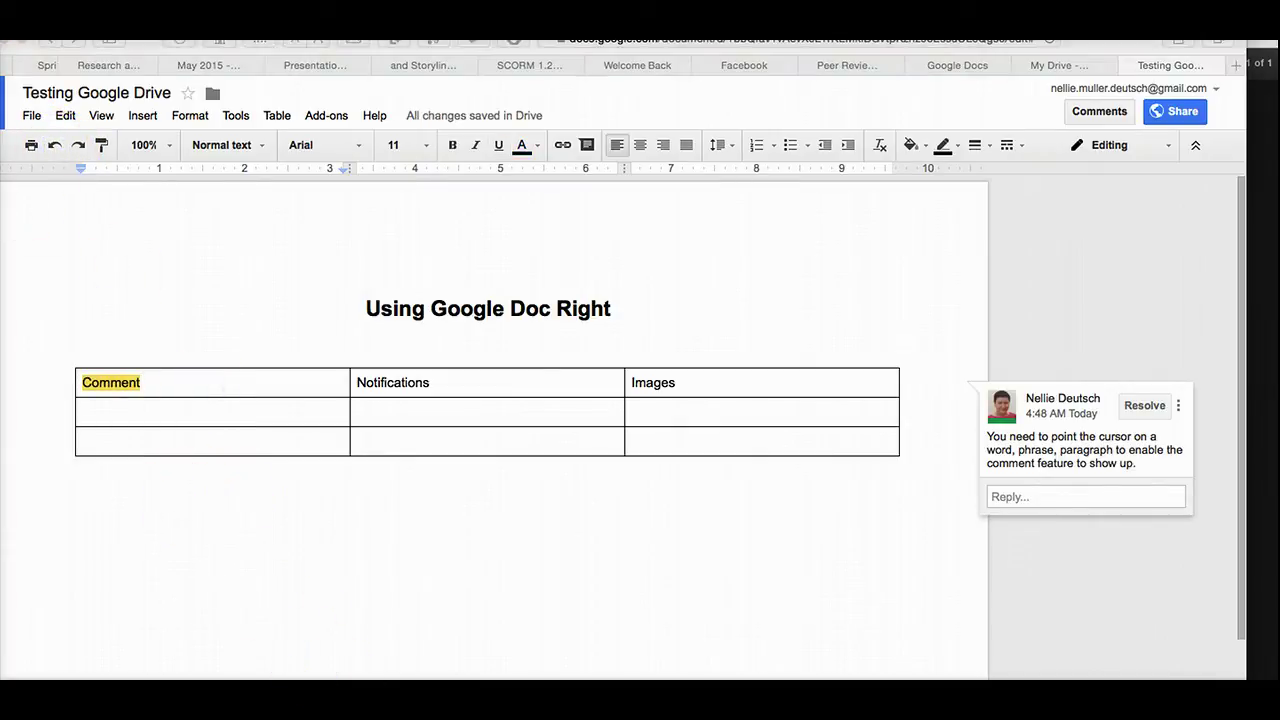
Open File > See revision history to browse versions saved from 11:41 to 11:53 AM.
left_click_drag(63, 286, 40, 133)
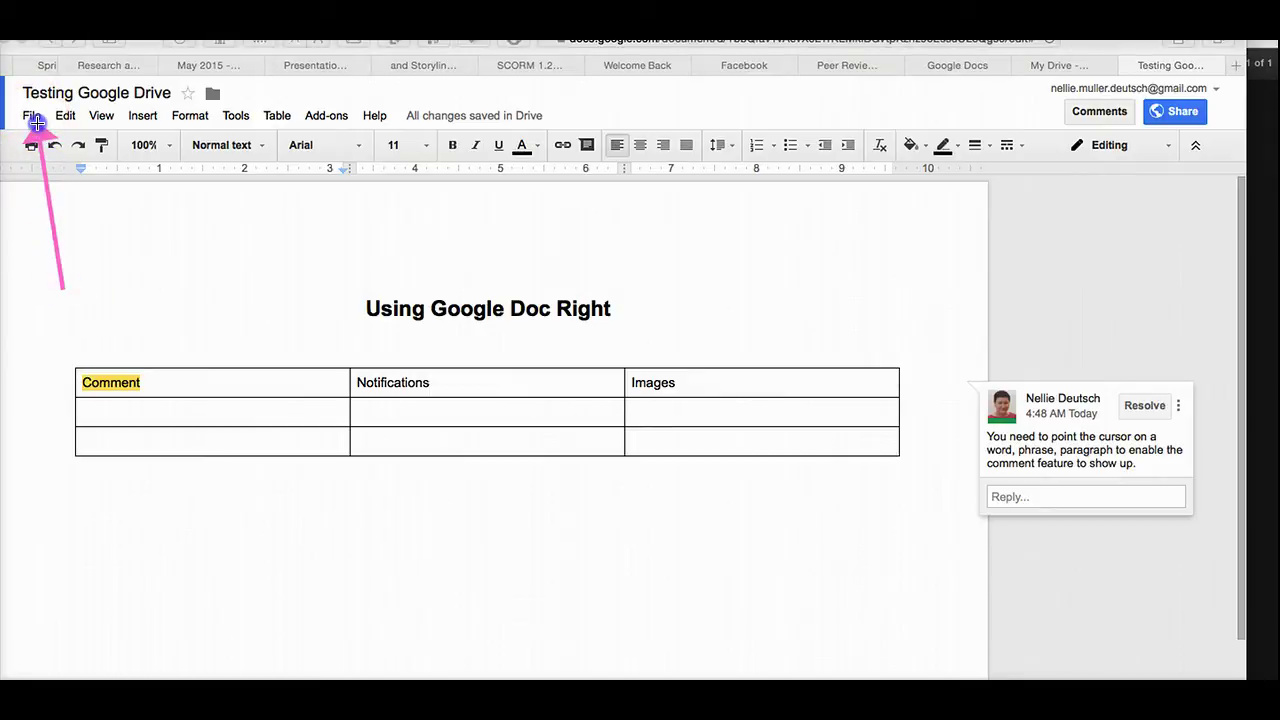
left_click(329, 609)
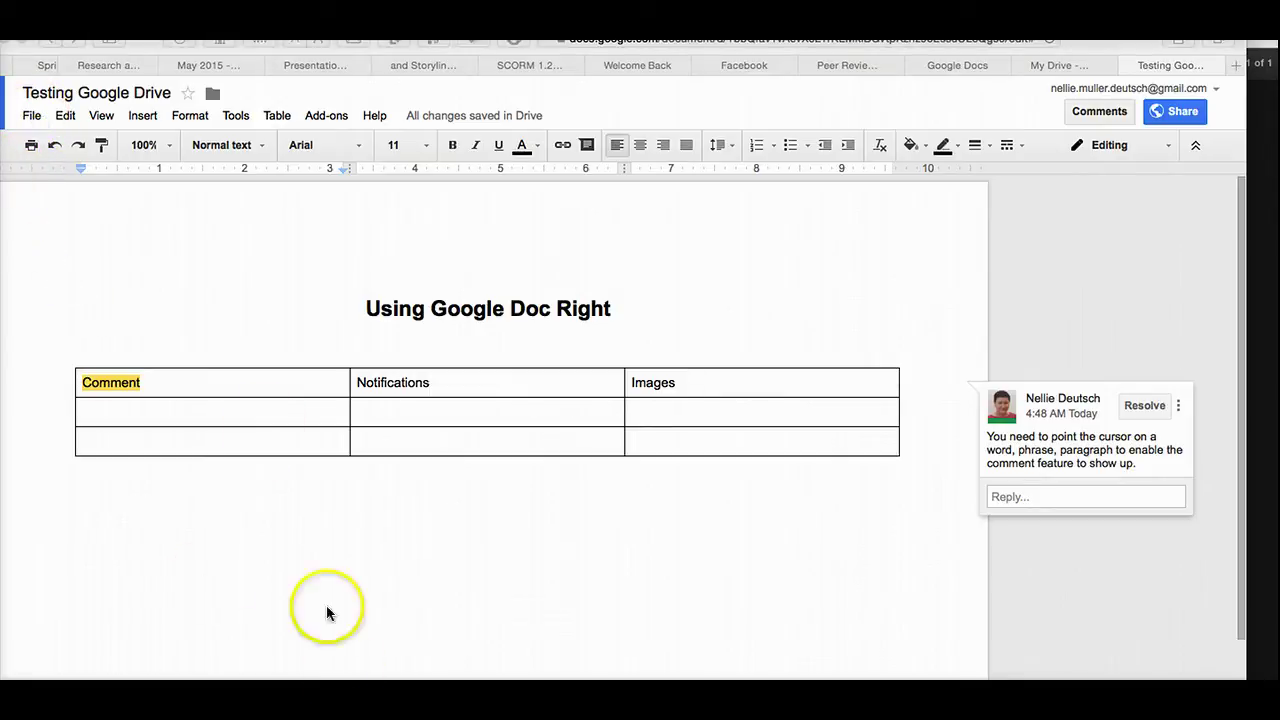
left_click(32, 118)
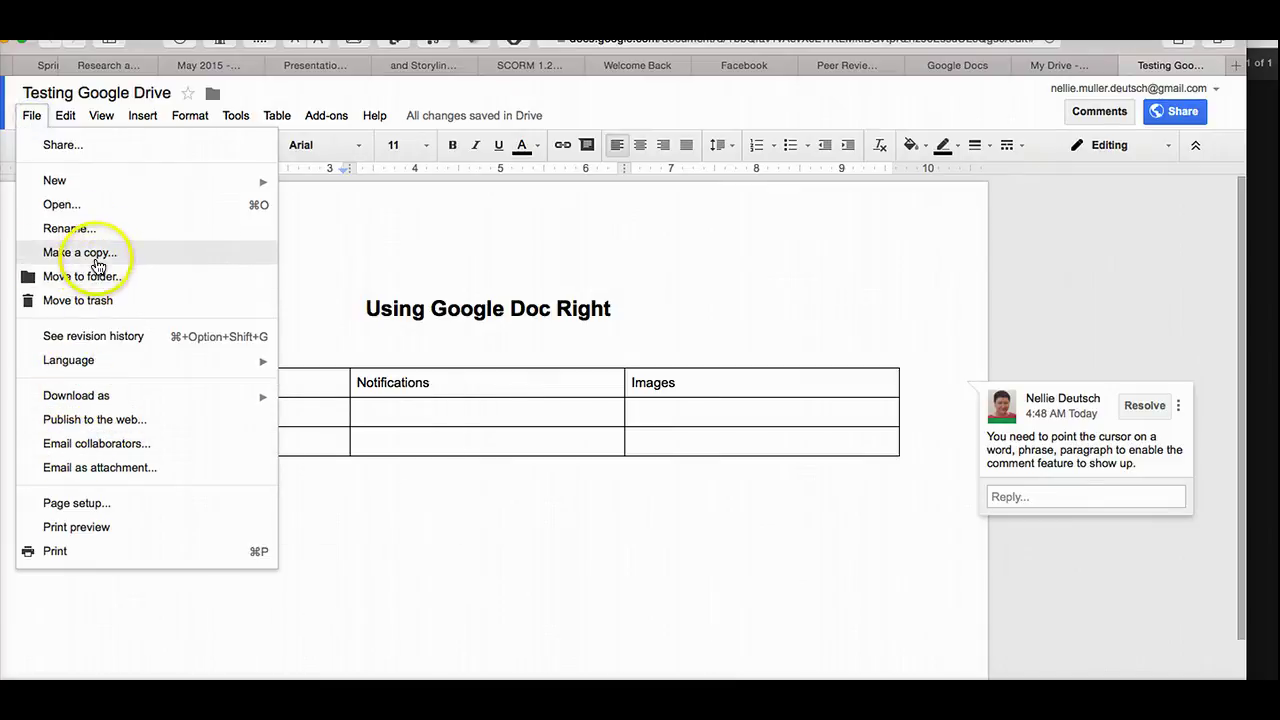
left_click(101, 340)
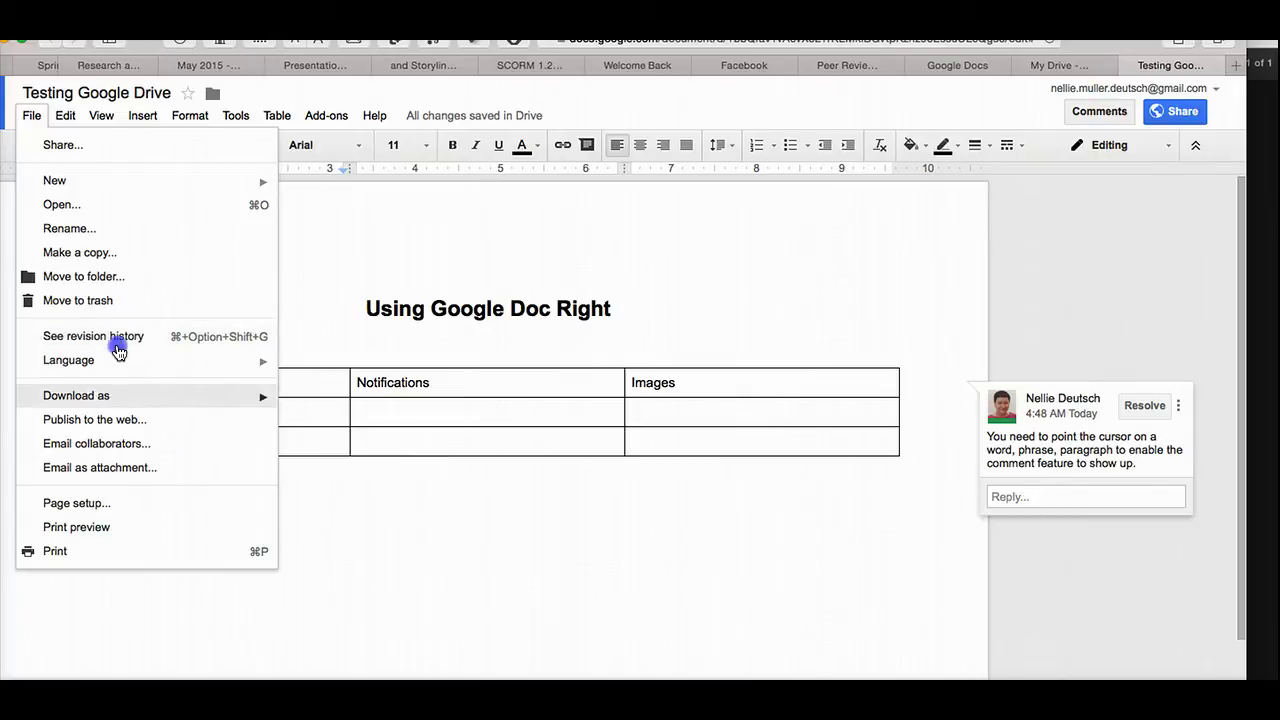
left_click(116, 343)
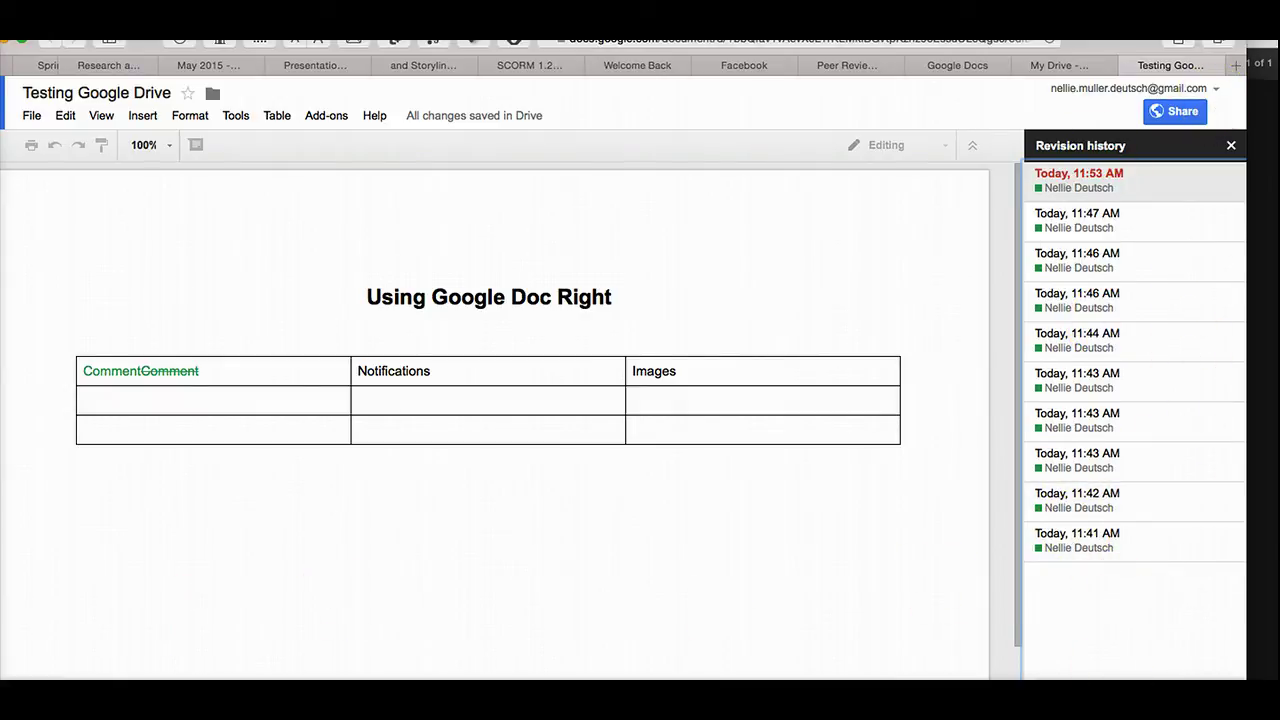
scroll(630, 360, "down", 1)
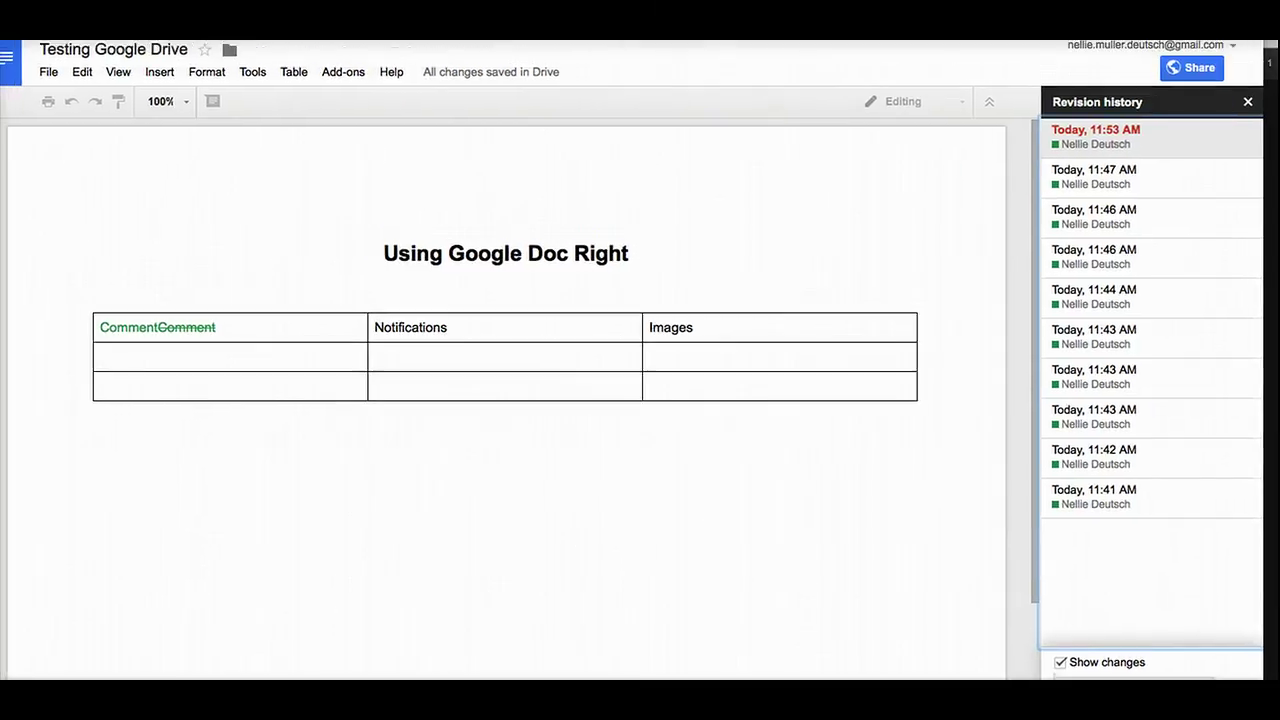
Close revision history and select the Notifications heading in the table.
left_click(1252, 115)
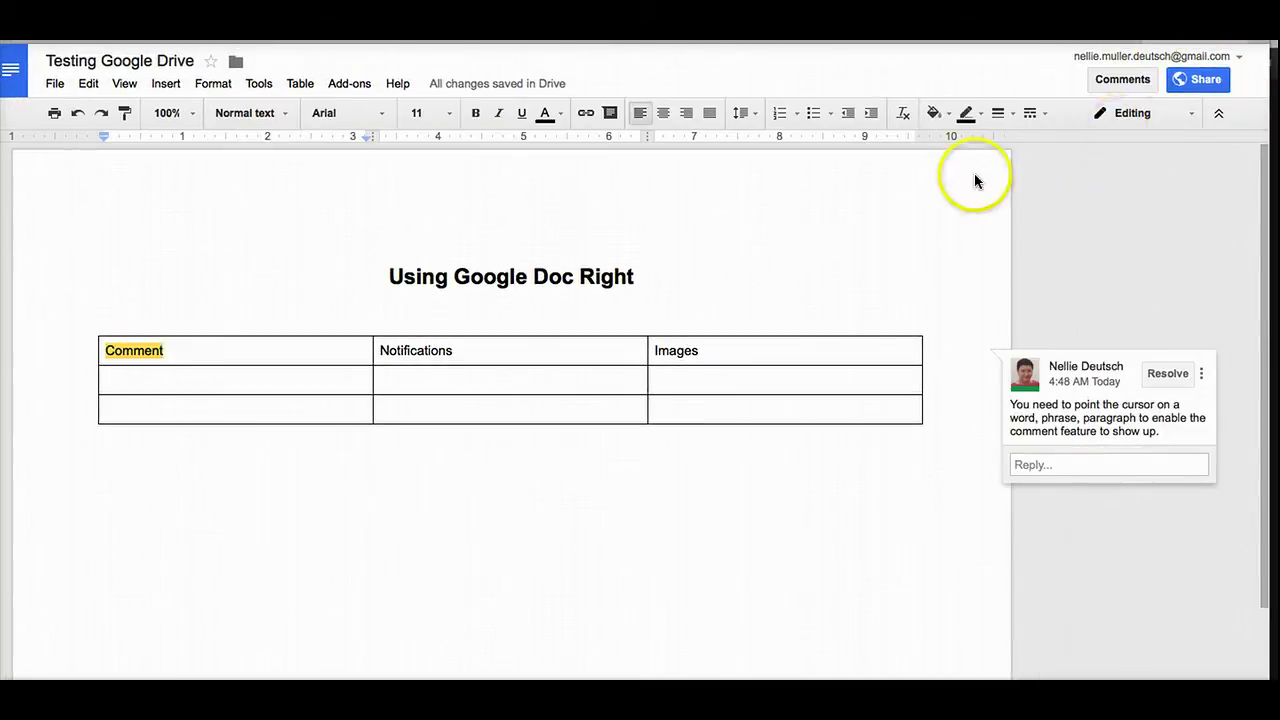
left_click(383, 349)
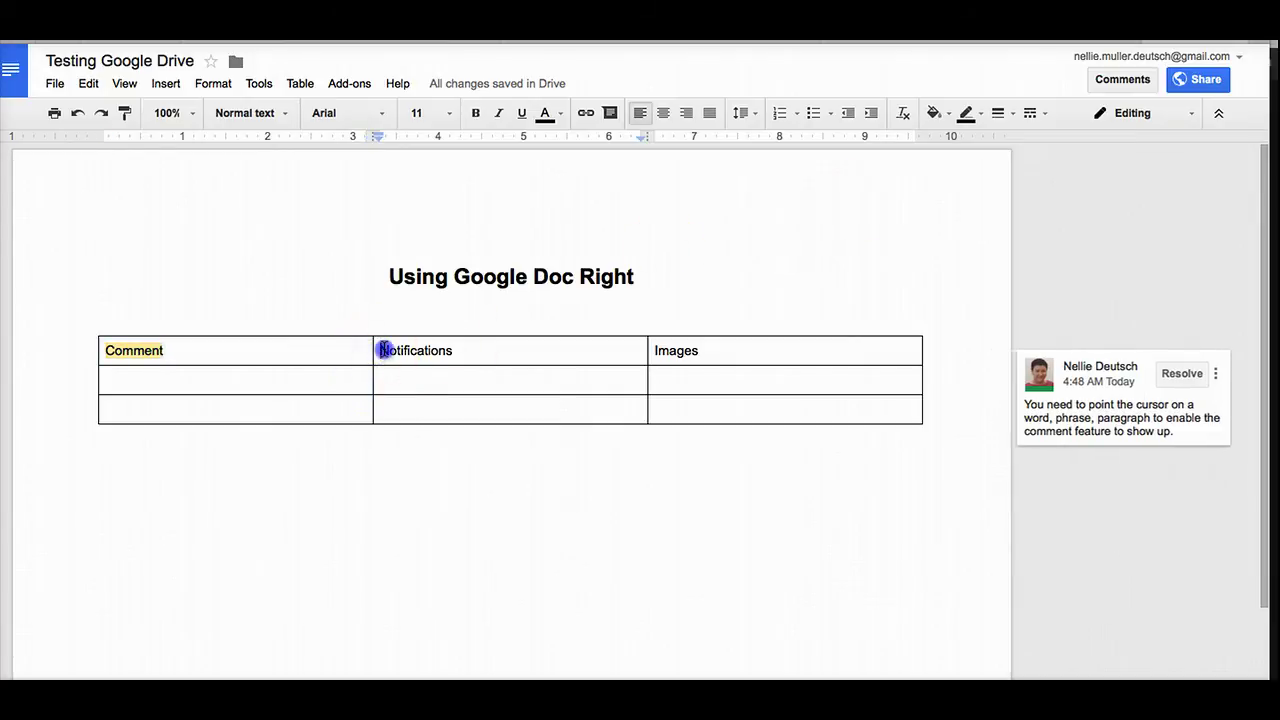
left_click_drag(437, 355, 458, 352)
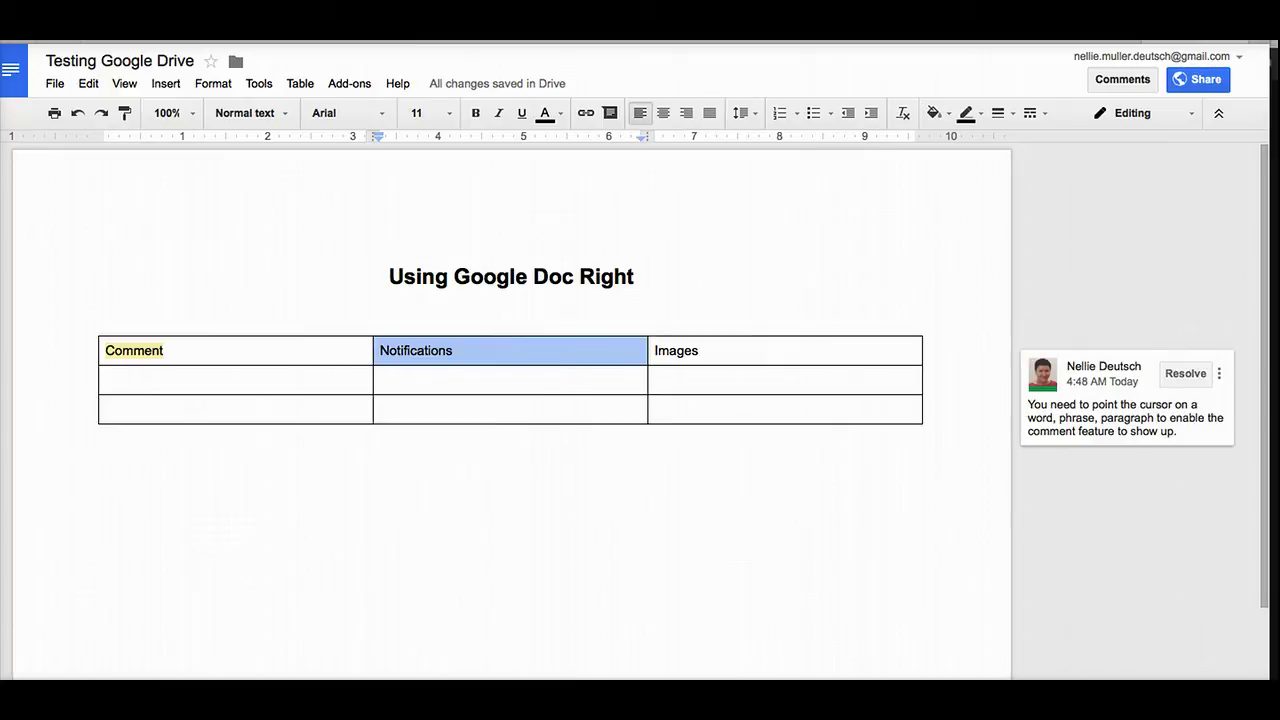
key("super+shift+4")
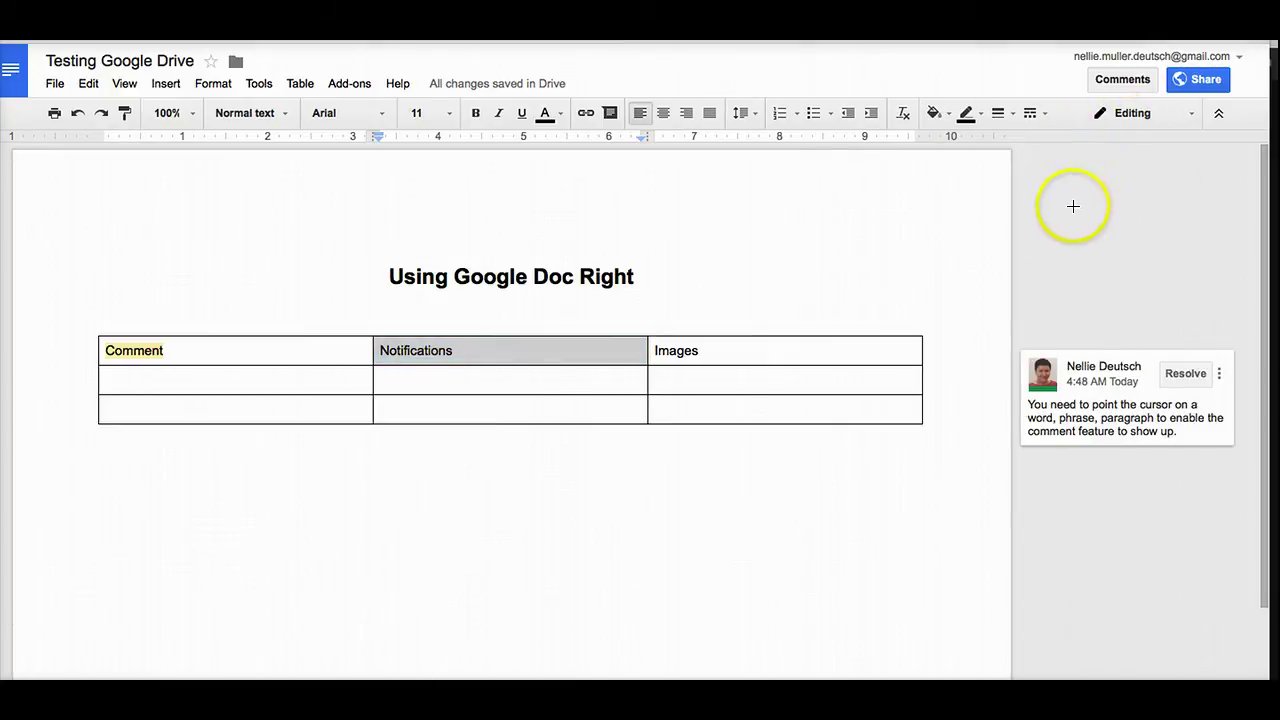
left_click_drag(1080, 213, 1102, 112)
left_click(528, 666)
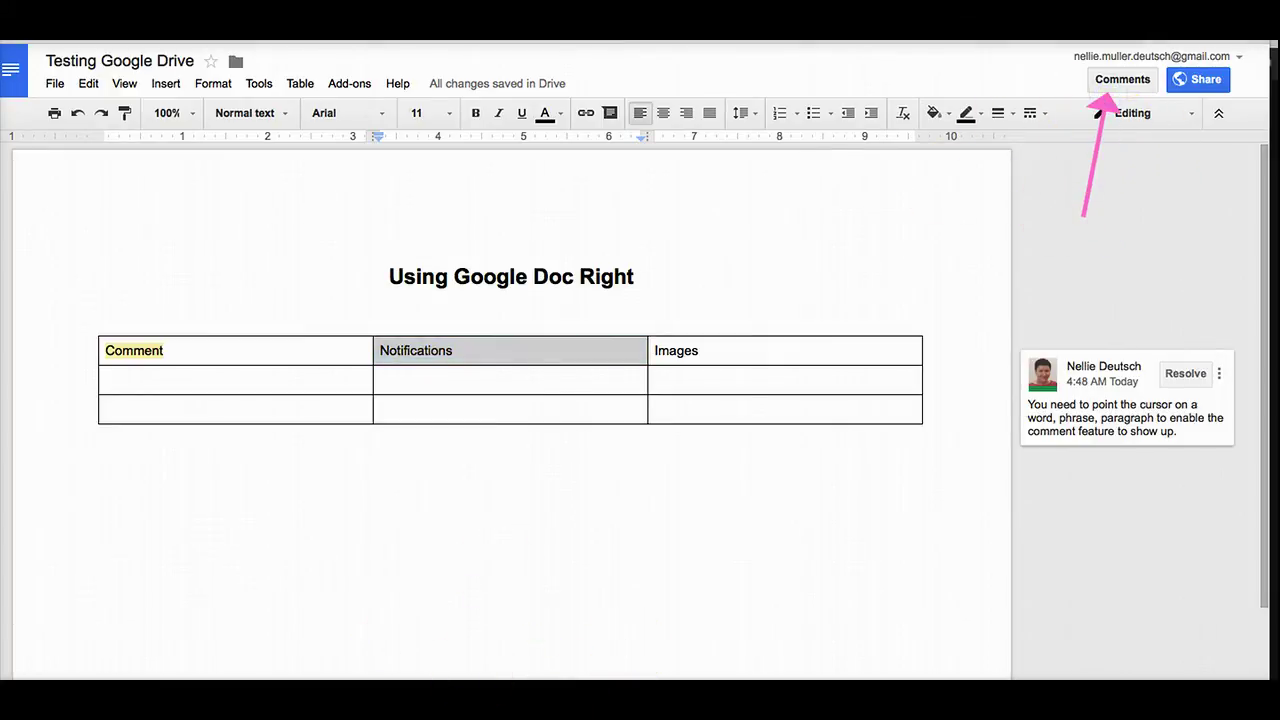
left_click(689, 488)
Open the document's comment list and review the email notification choices, leaving them at All.
left_click(1124, 92)
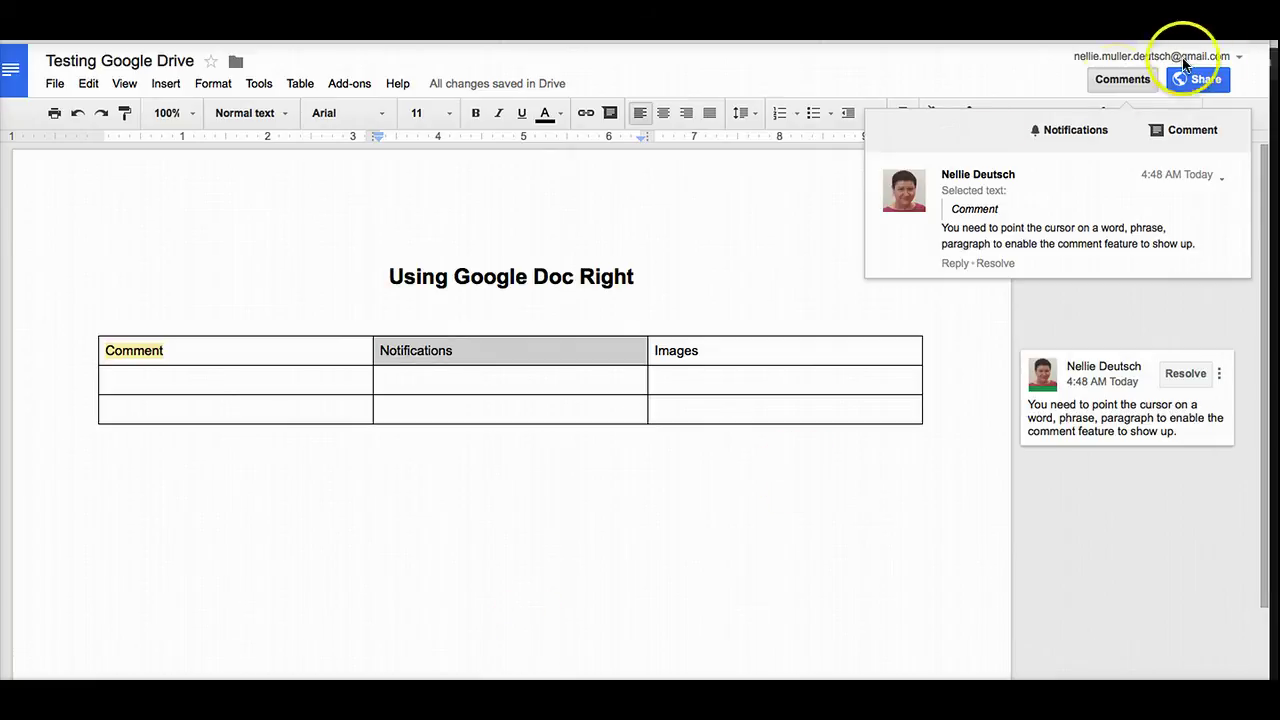
left_click(1066, 132)
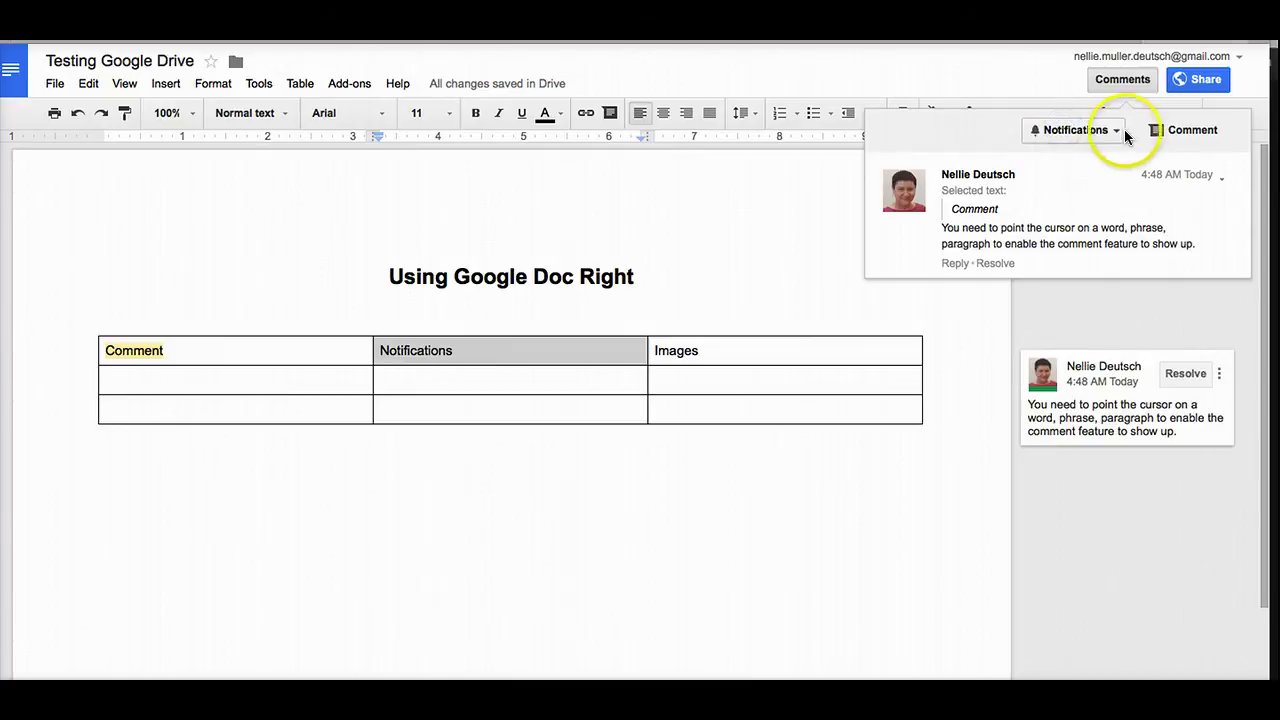
left_click(1116, 130)
left_click(1056, 130)
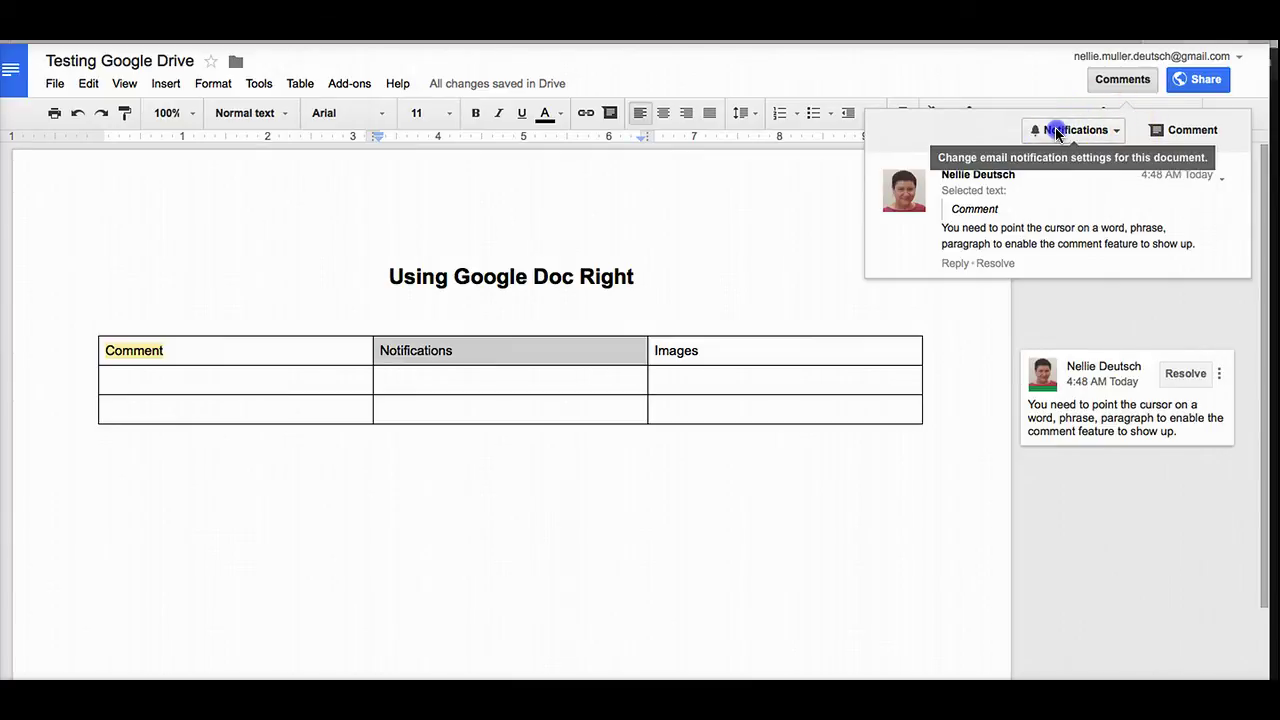
left_click(1117, 131)
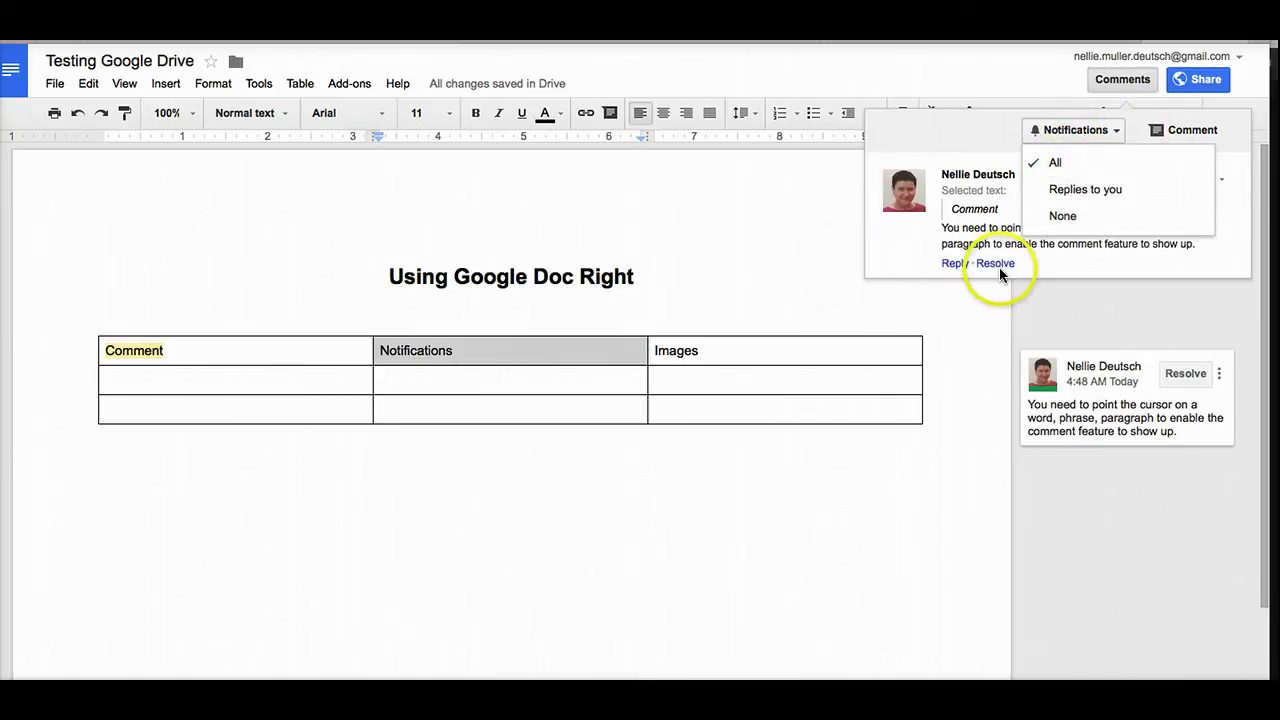
left_click(826, 270)
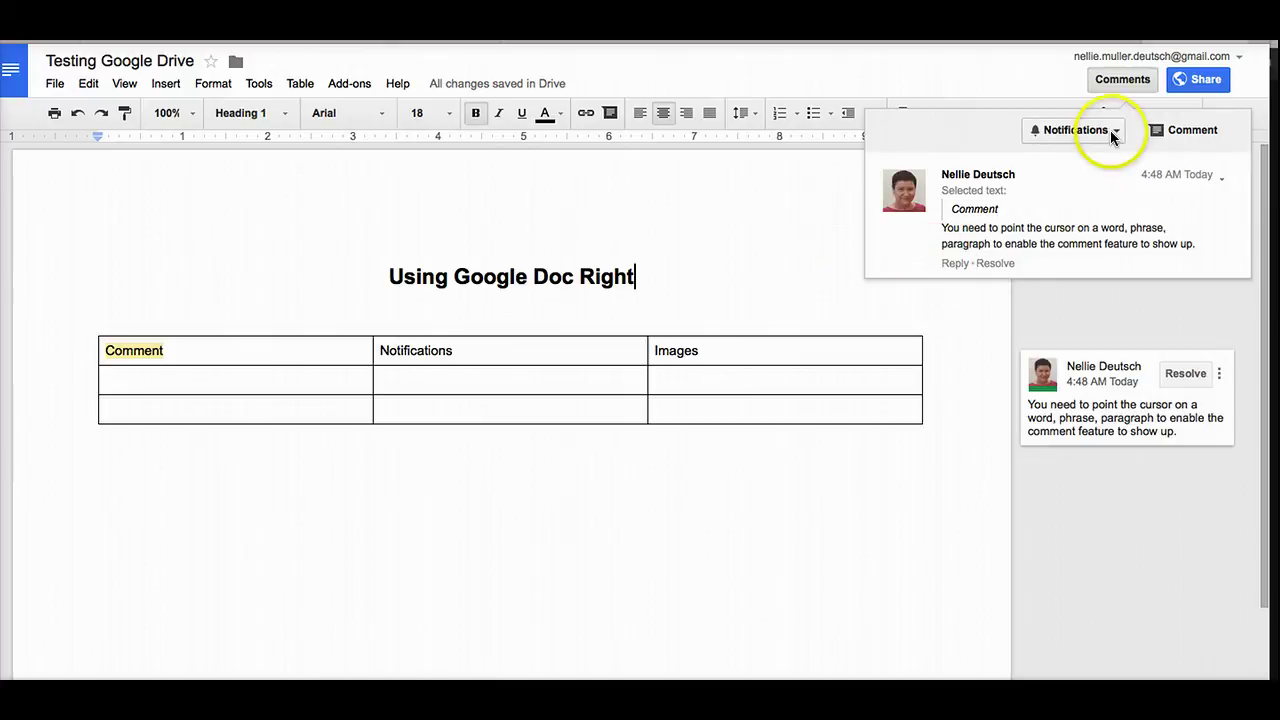
Close the comment list, select the word Images in the third heading cell, and open the Insert menu.
left_click(750, 212)
left_click(672, 351)
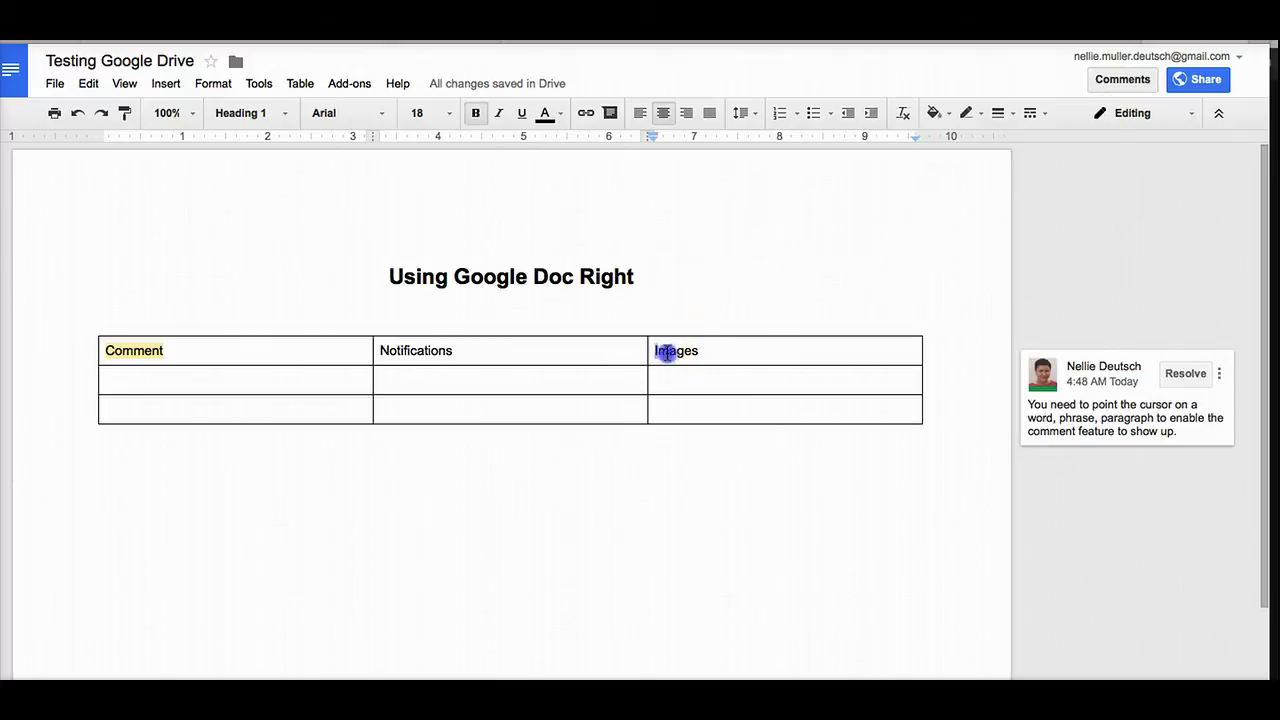
triple_click(700, 350)
double_click(704, 352)
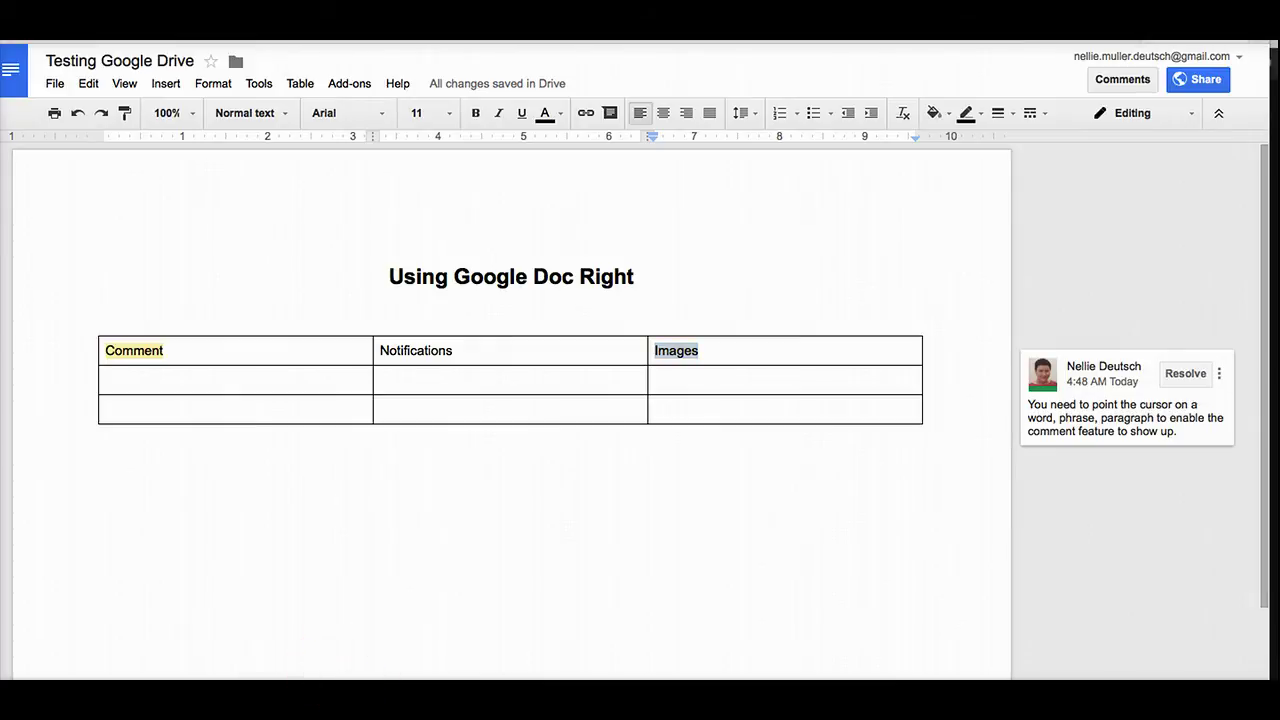
left_click_drag(178, 189, 172, 97)
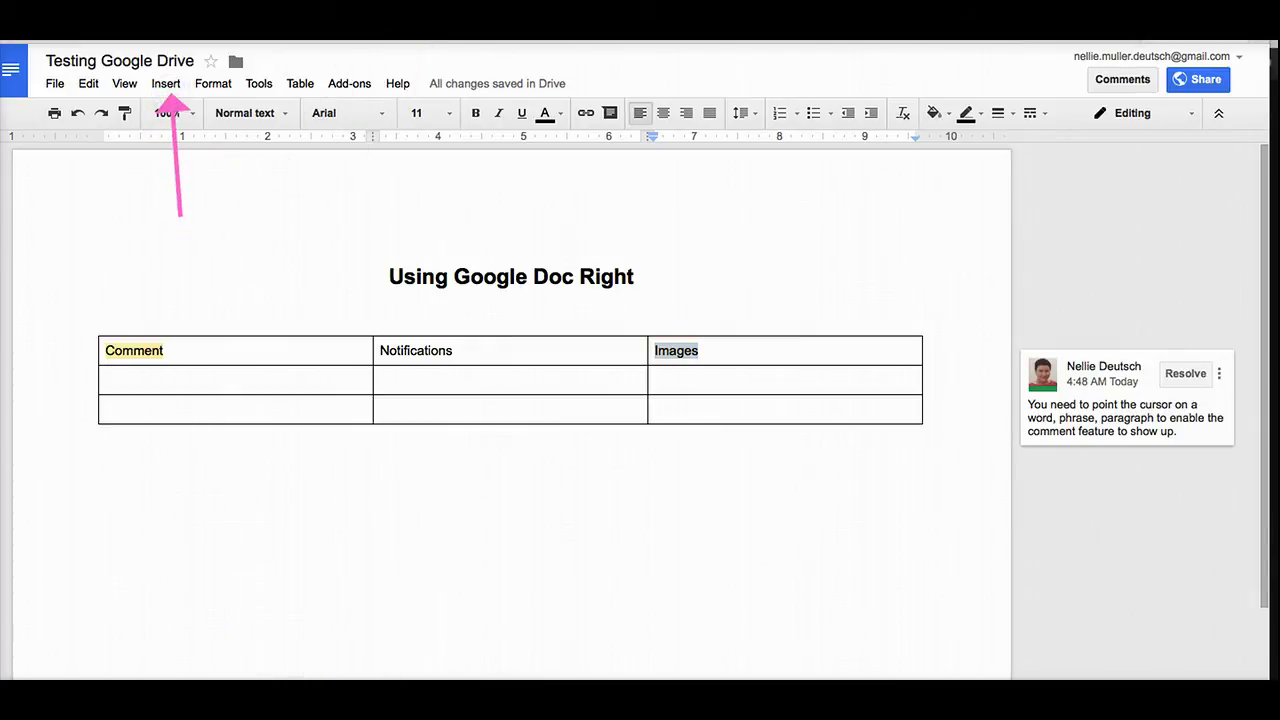
left_click(165, 86)
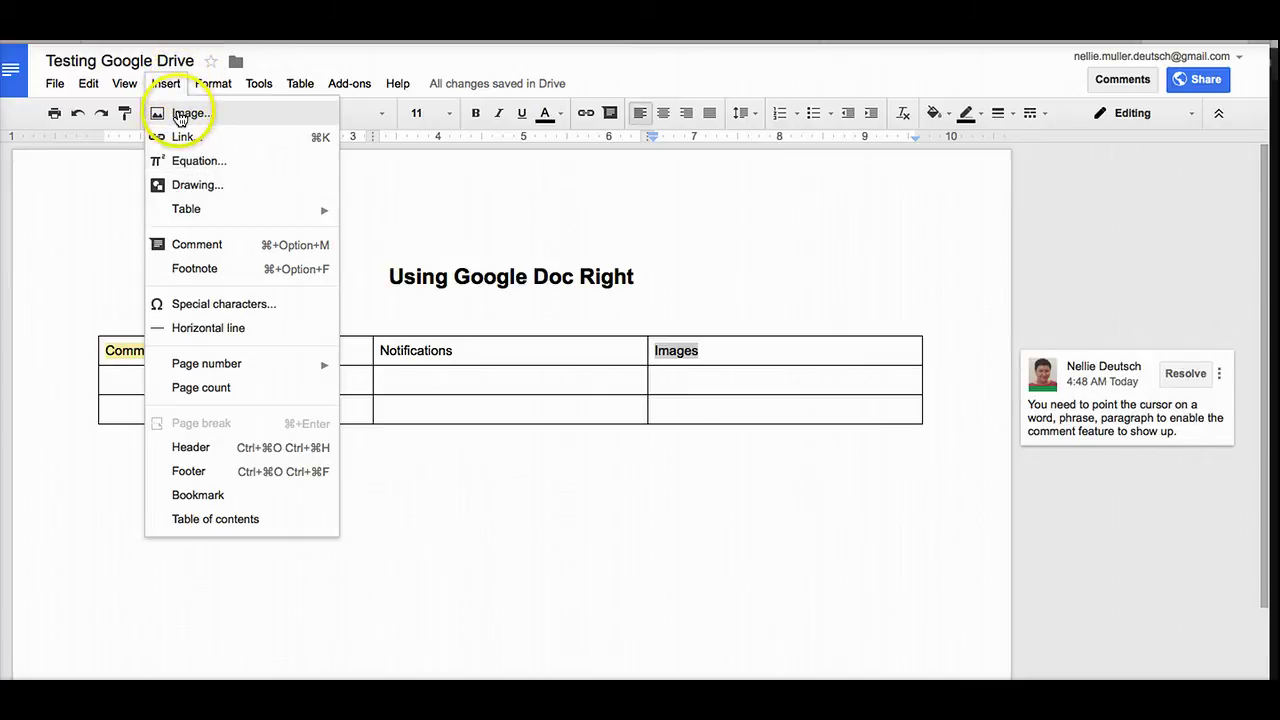
left_click(323, 666)
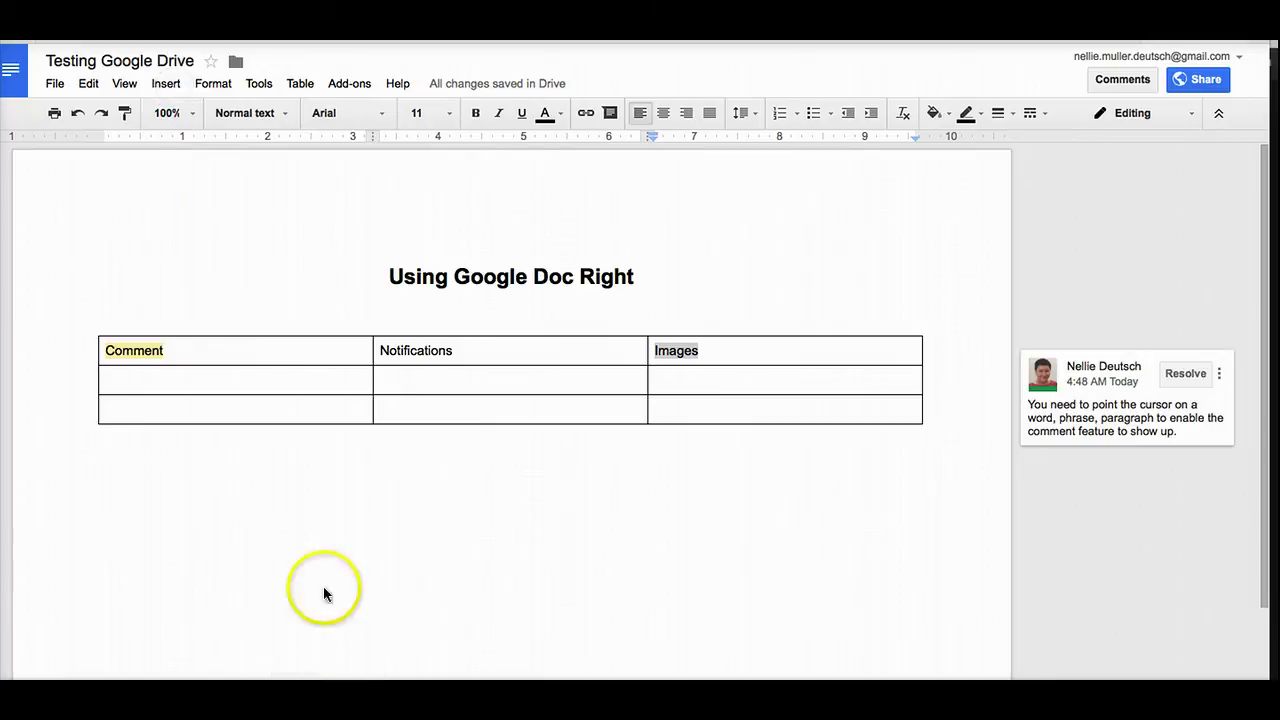
left_click(165, 85)
Start a Google image search for 'Young Learners Teenager SIG' in the Insert image dialog.
left_click(186, 113)
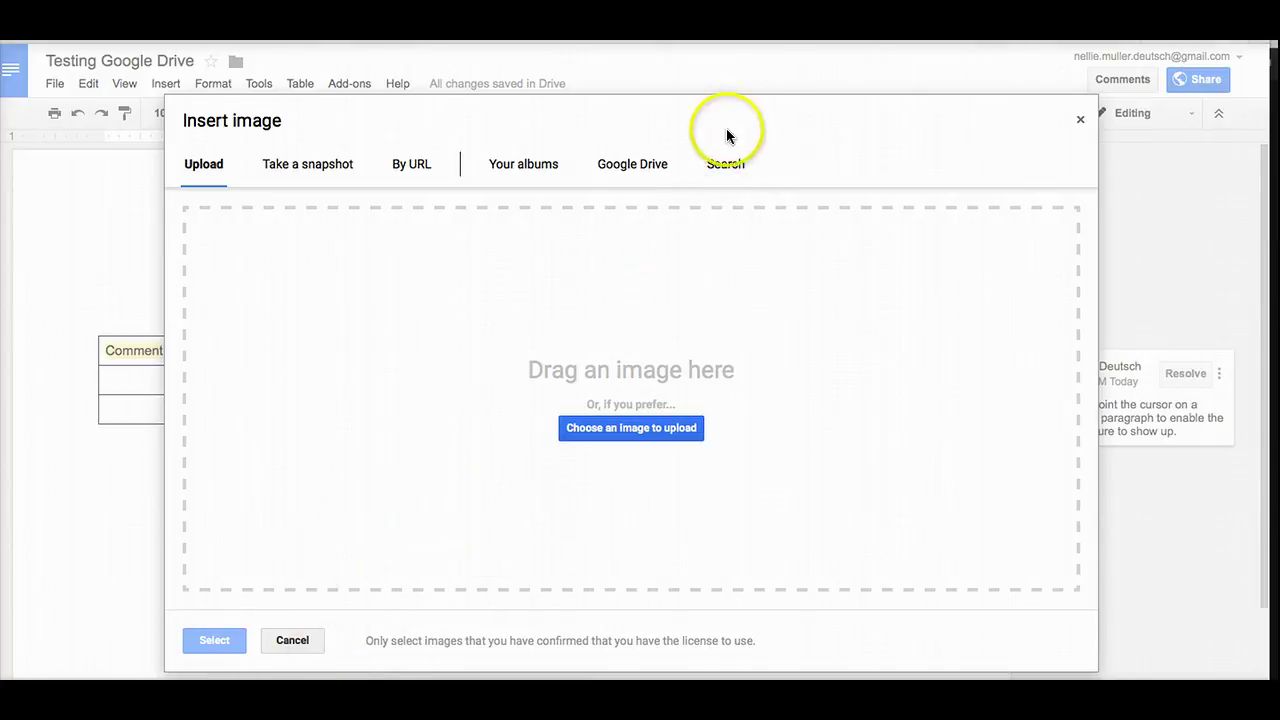
left_click(729, 163)
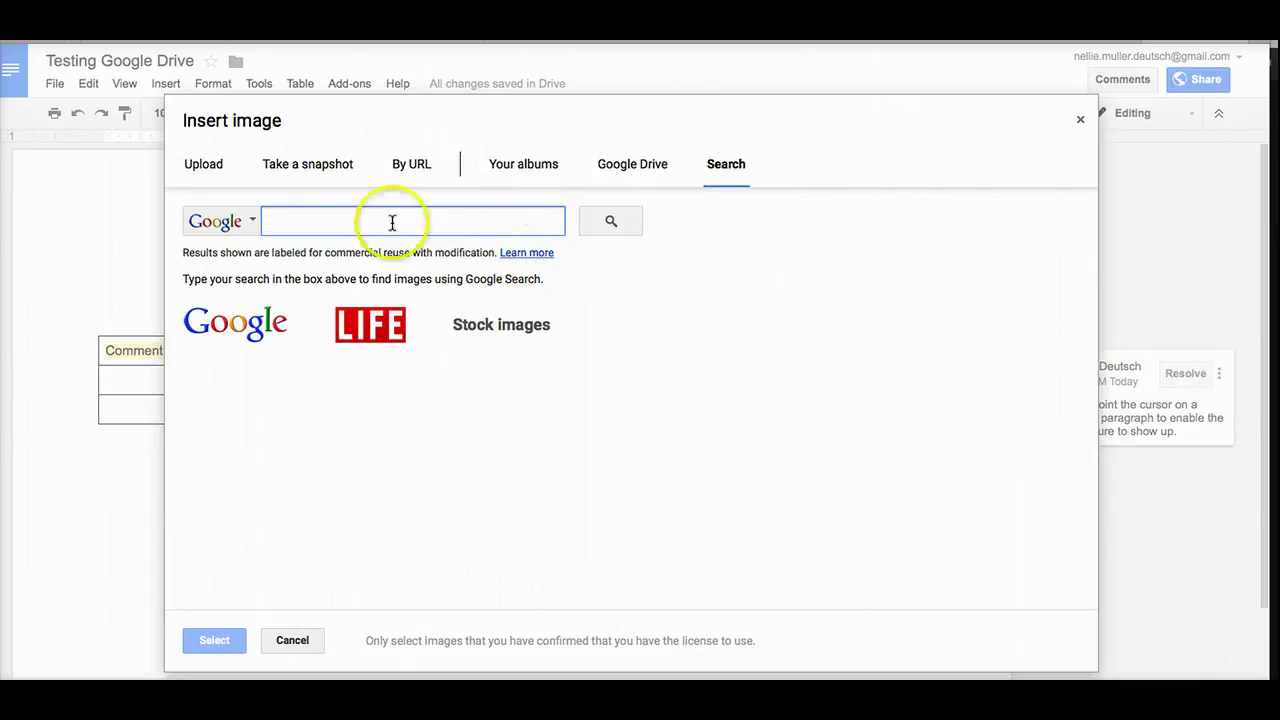
left_click(251, 221)
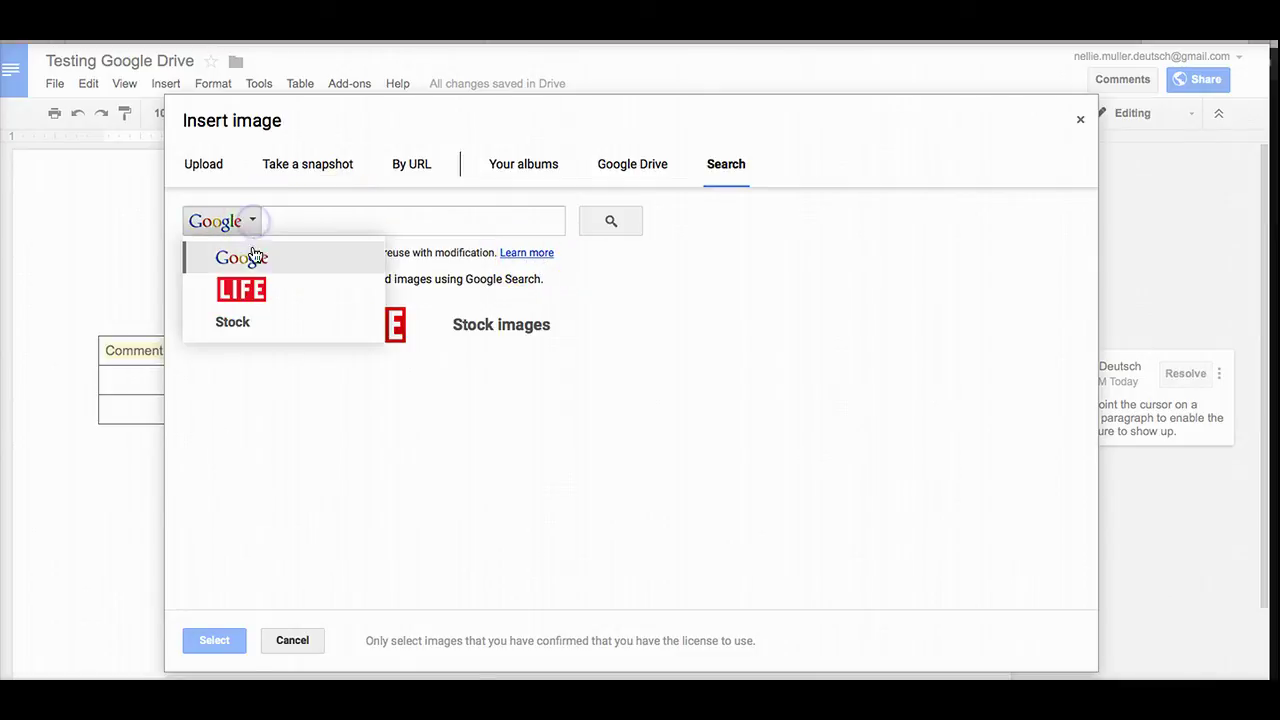
left_click(300, 221)
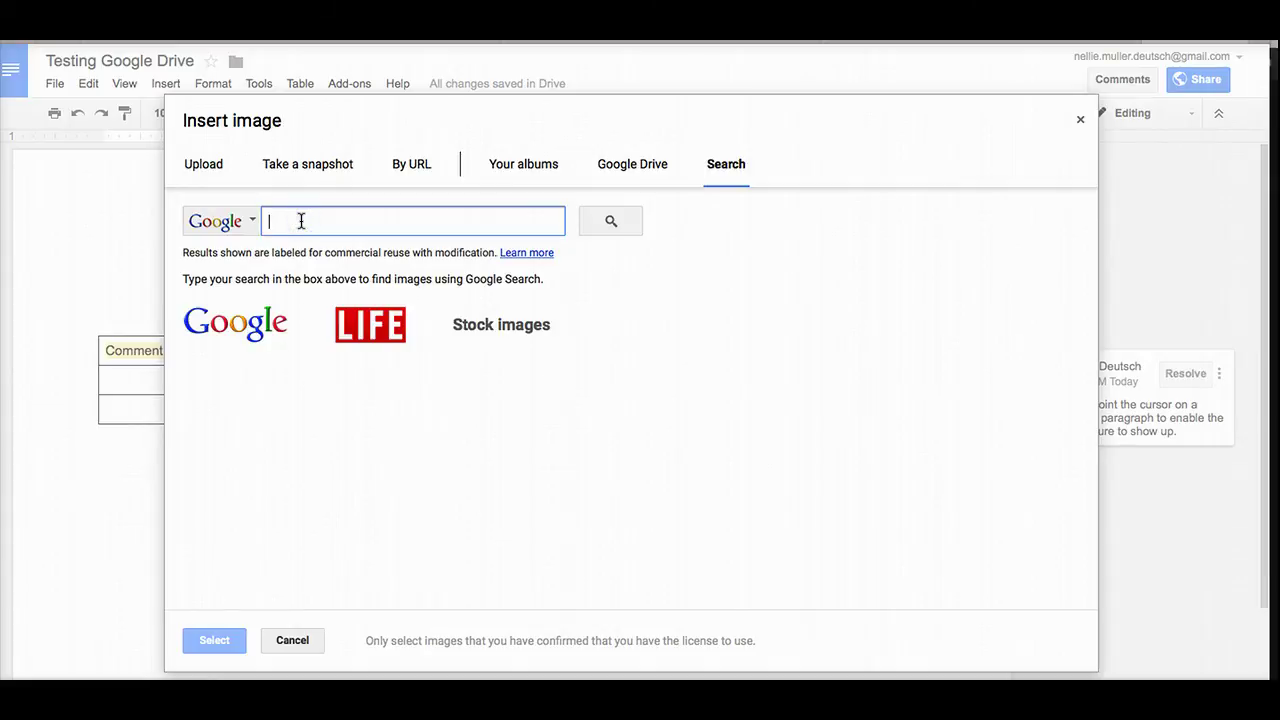
type("l")
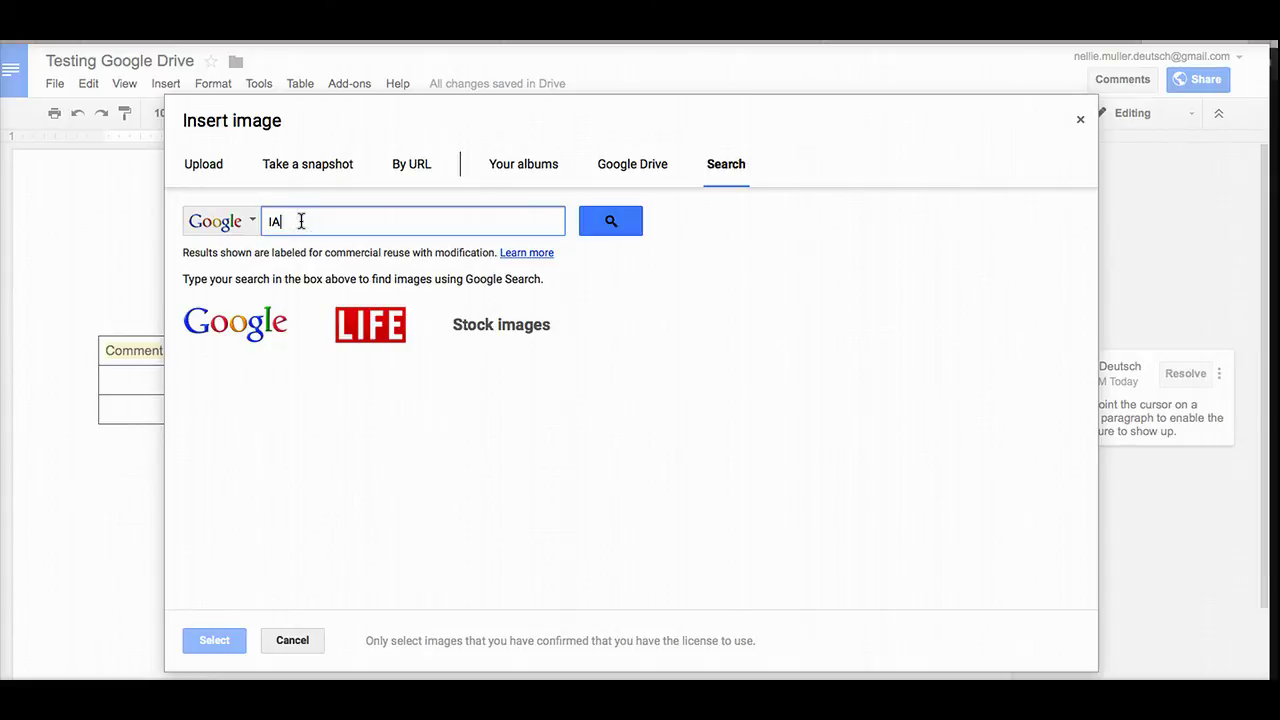
key("BackSpace")
type("Young Learners Teenager SIG")
Run the image search and filter the results to faces.
left_click(608, 220)
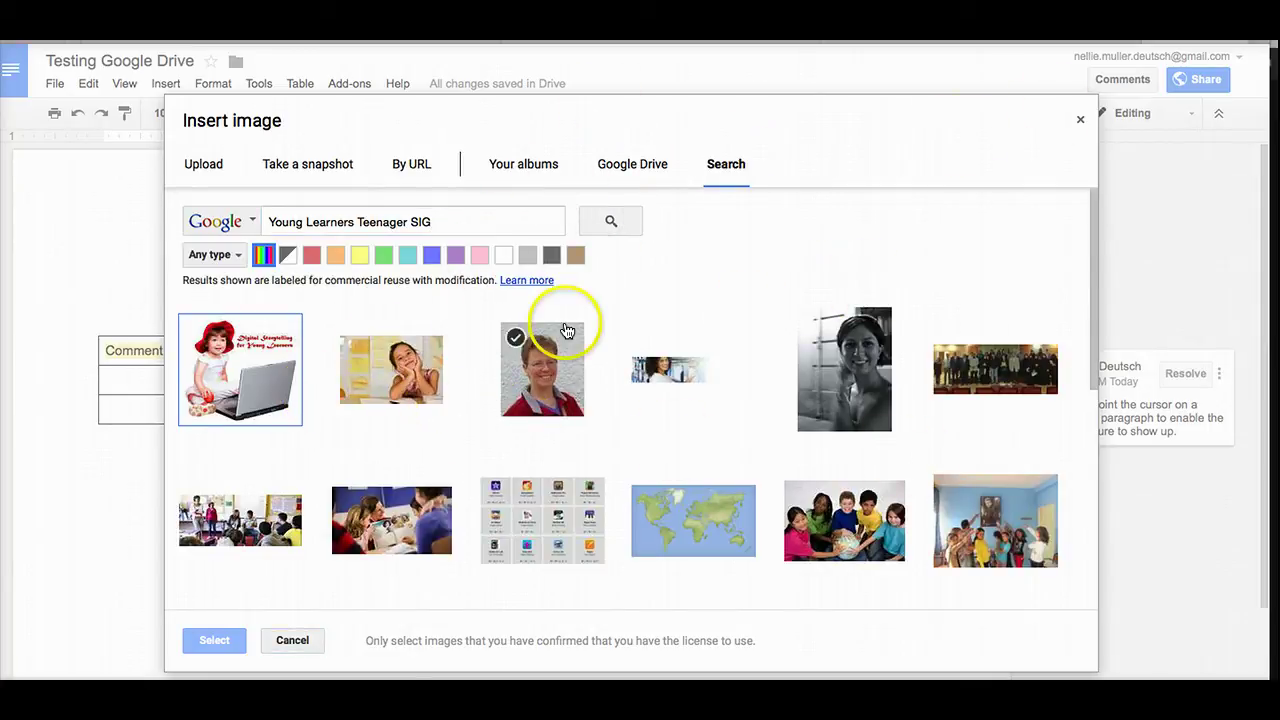
left_click(236, 258)
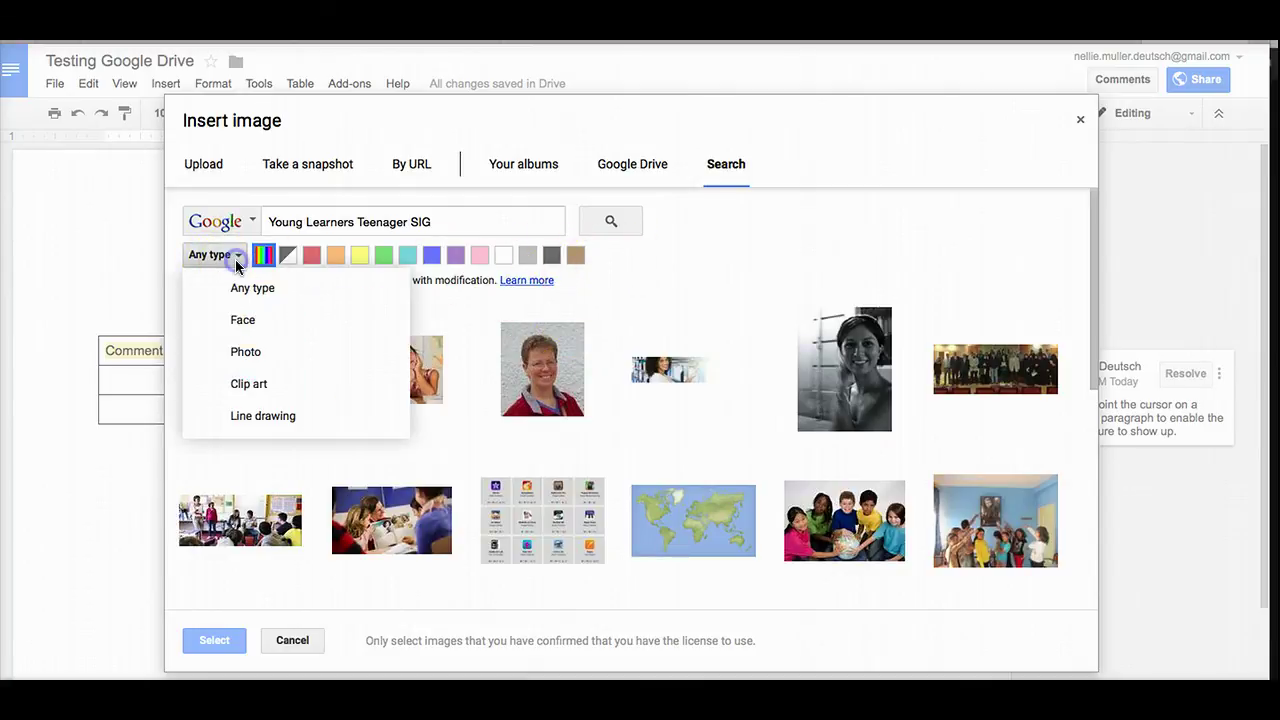
left_click(252, 320)
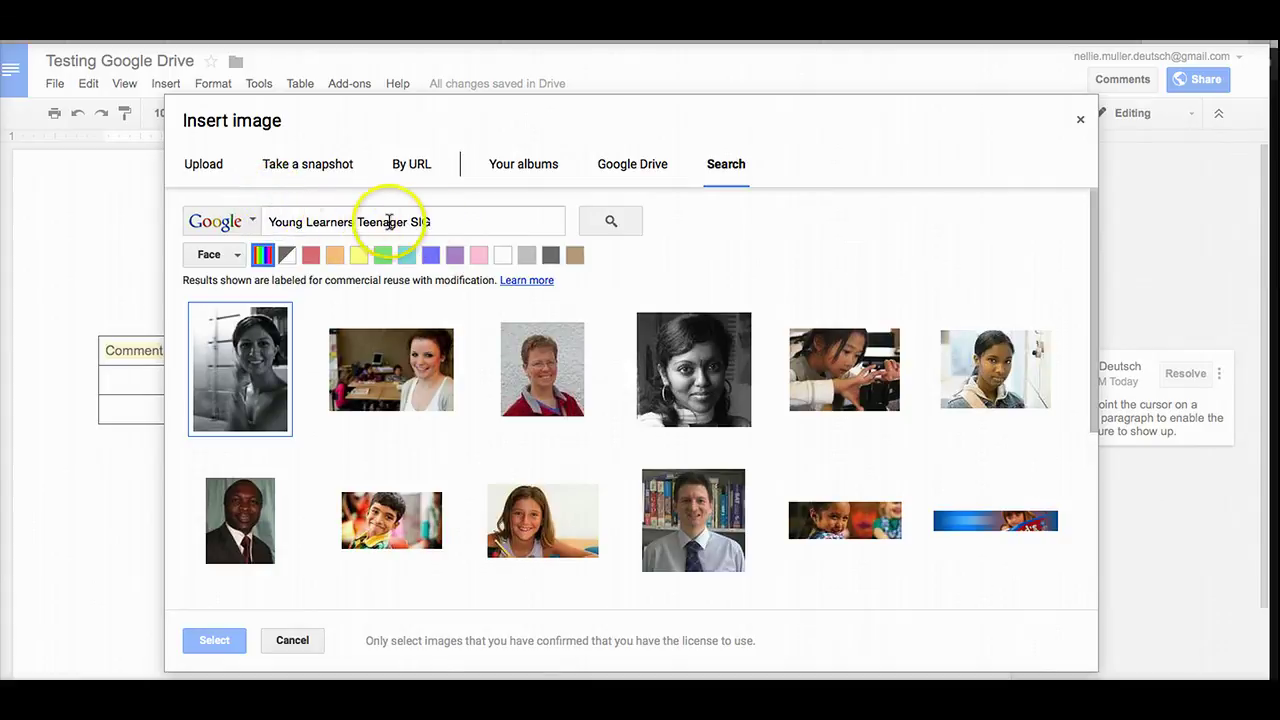
Search 'smiling faces' instead and insert the laughing baby picture.
left_click_drag(410, 219, 427, 220)
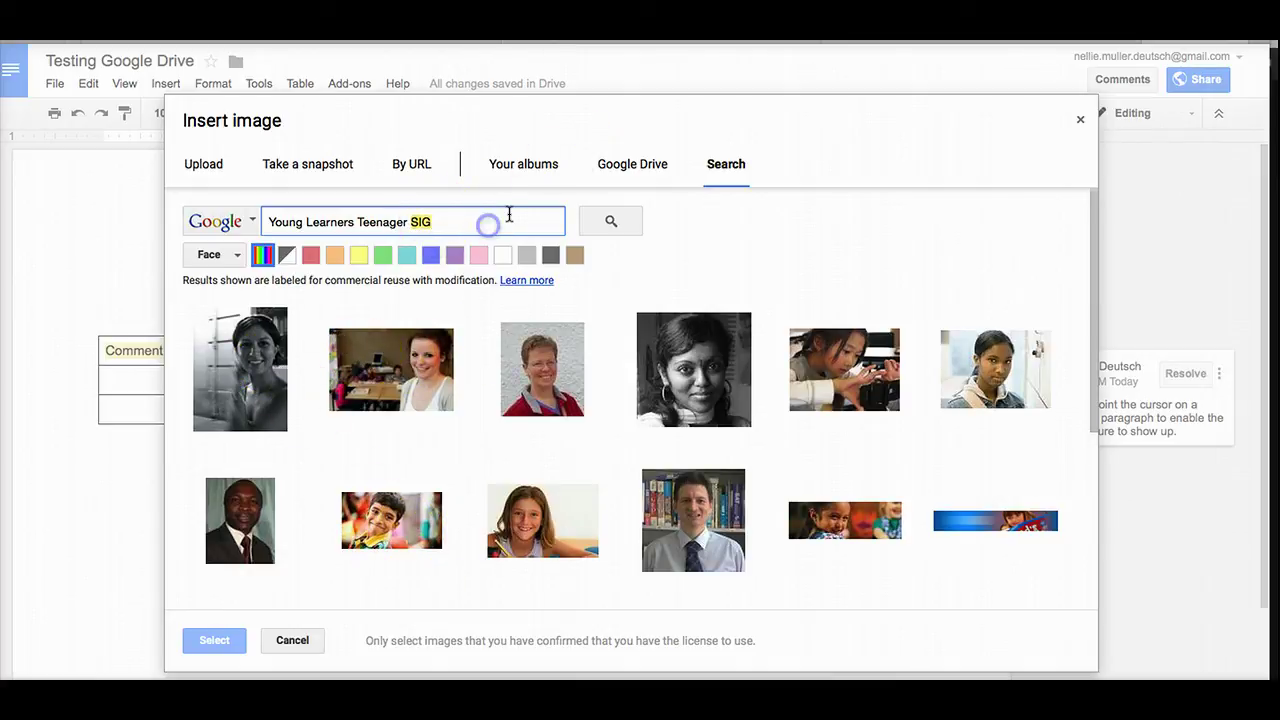
key("BackSpace")
left_click_drag(468, 210, 267, 218)
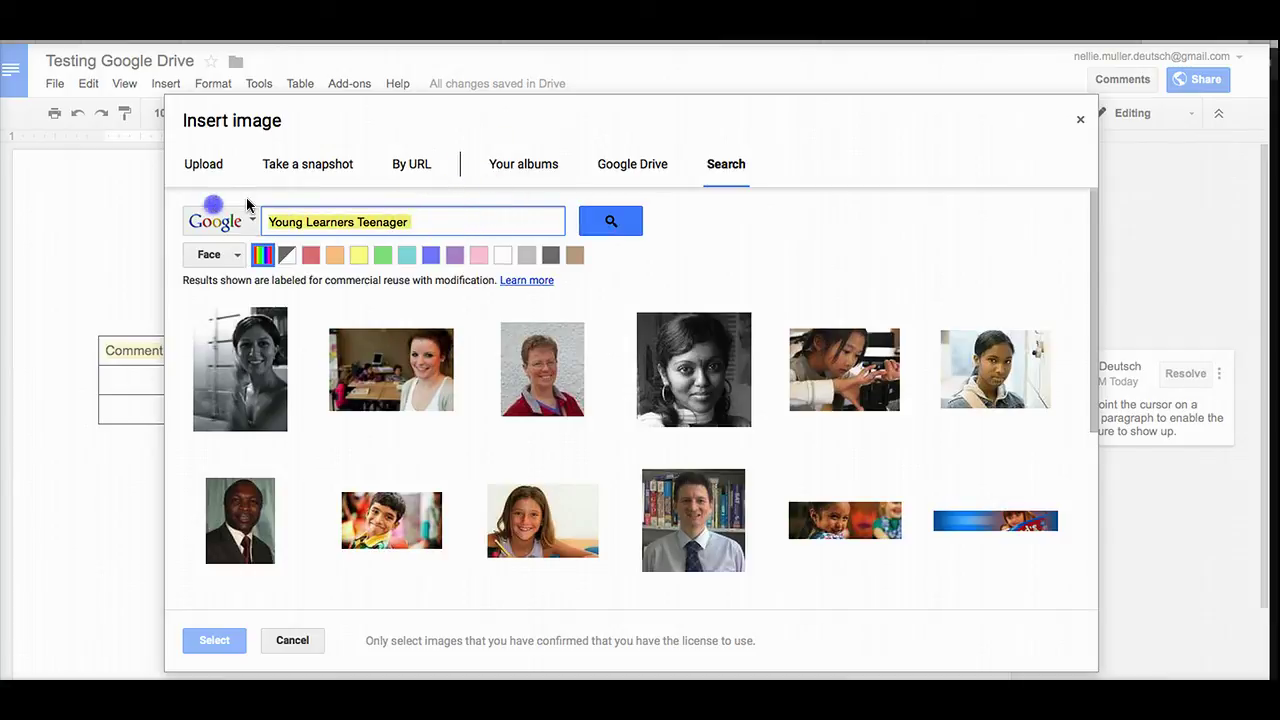
type("smiling f")
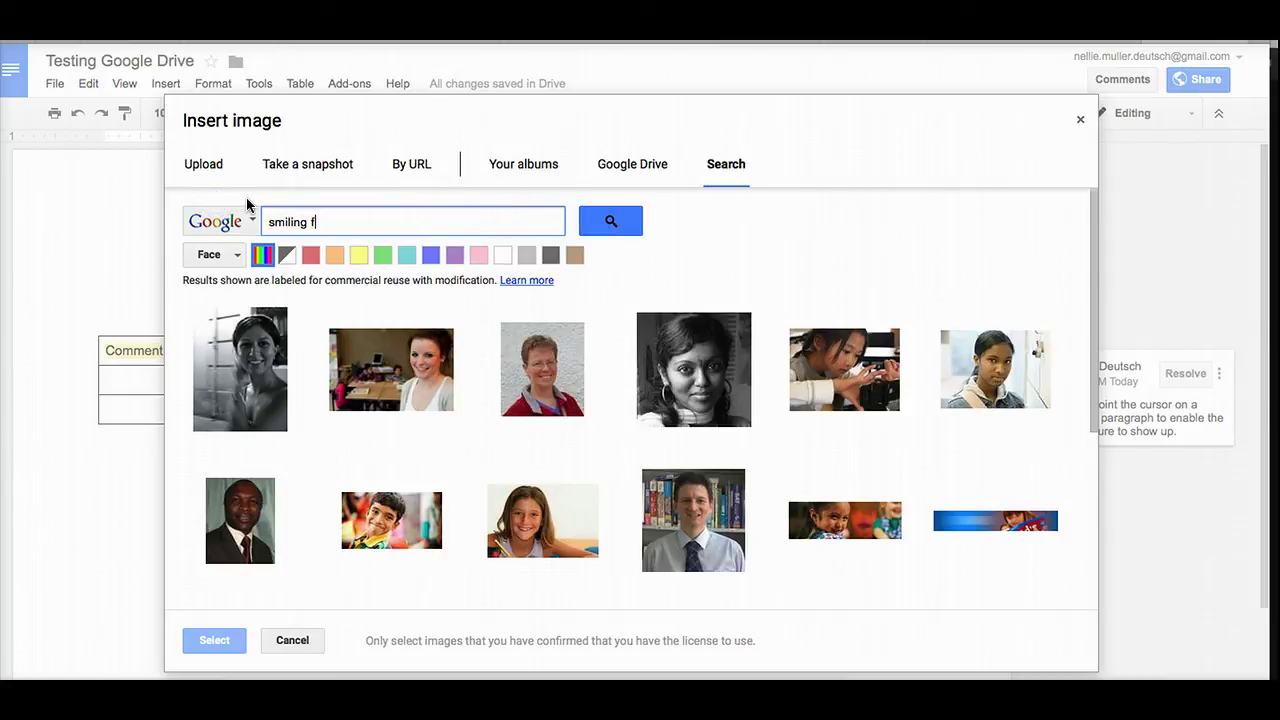
type("aces")
key("Return")
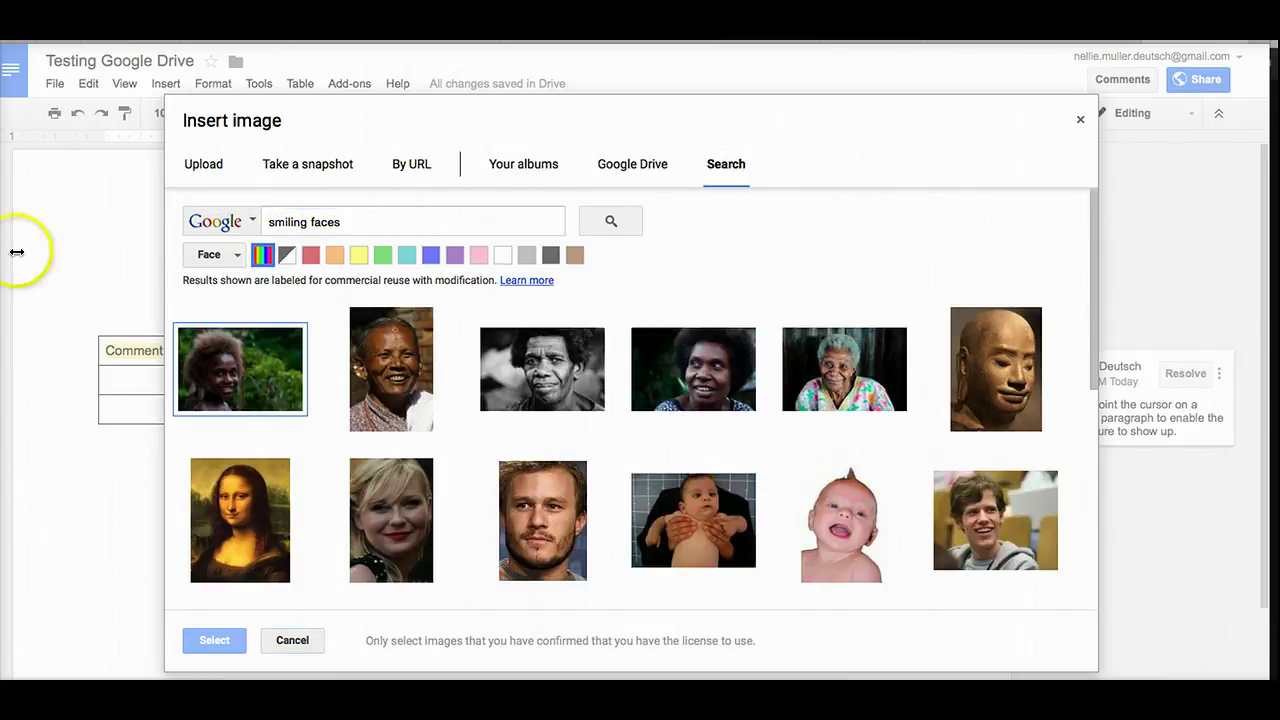
left_click(838, 511)
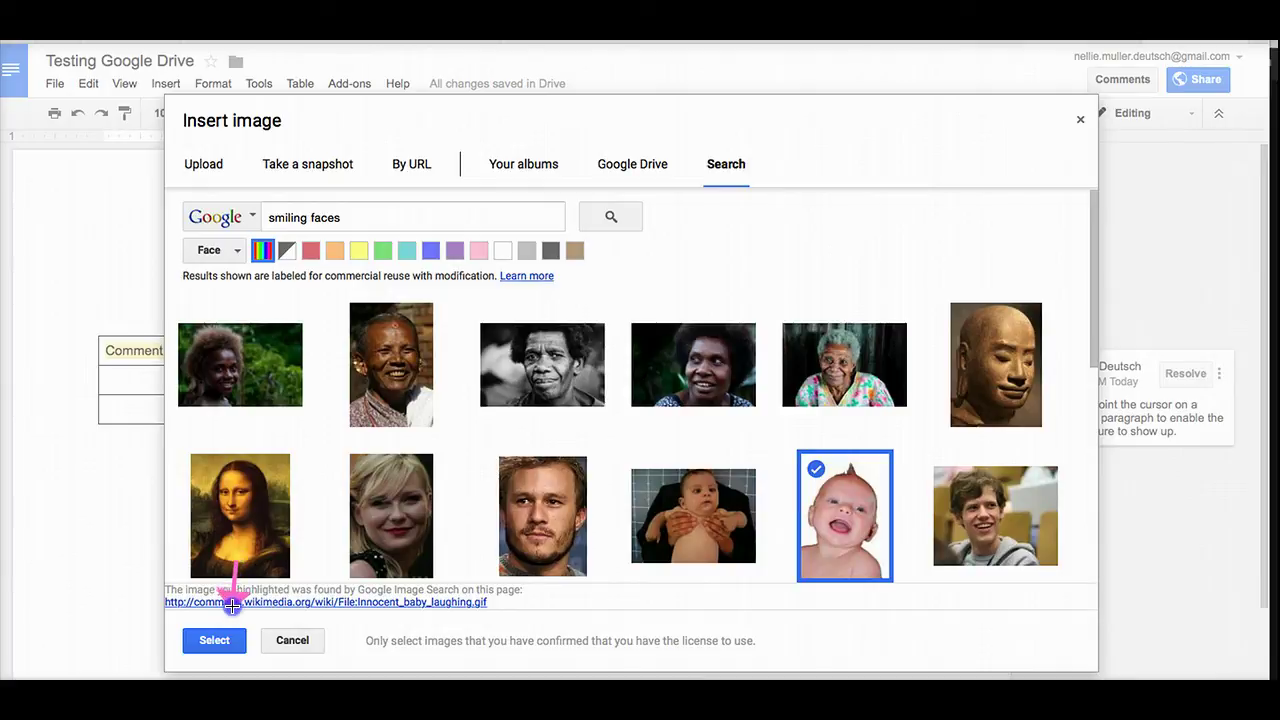
left_click(225, 646)
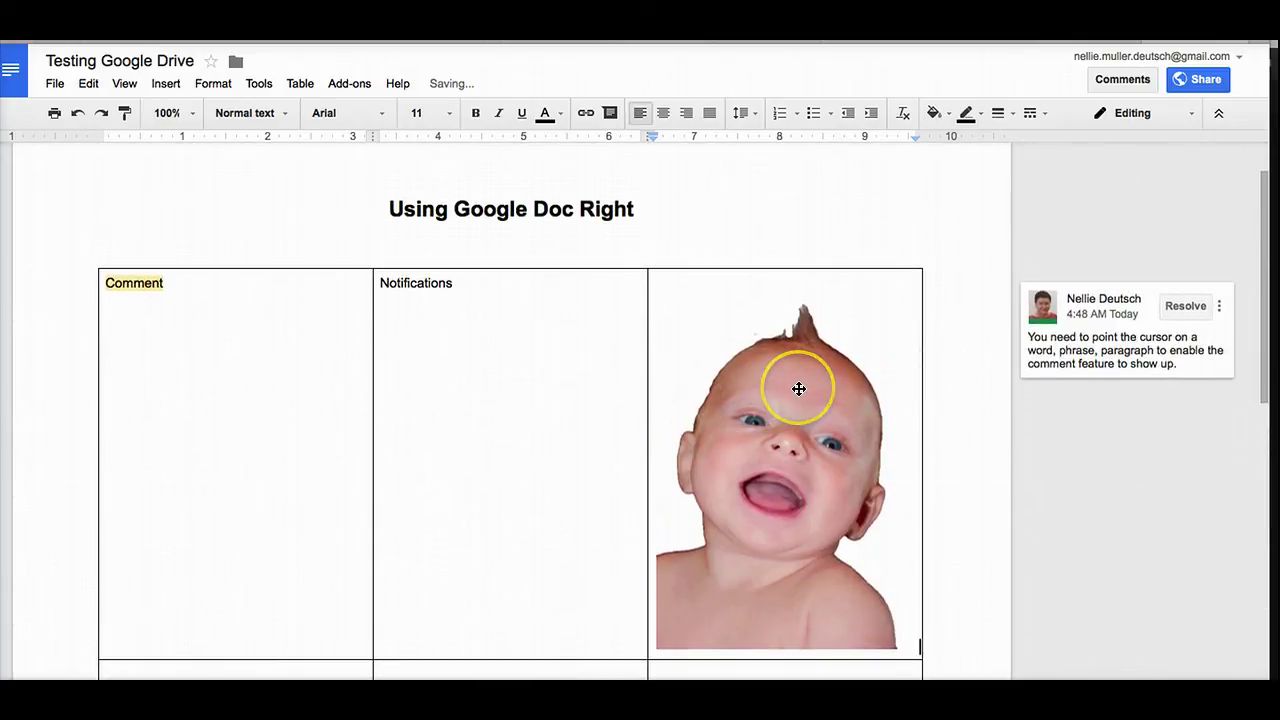
Shrink the baby image and try In line, Wrap text and Break text, ending inline.
scroll(797, 386, "down", 5)
scroll(799, 389, "up", 5)
left_click(763, 390)
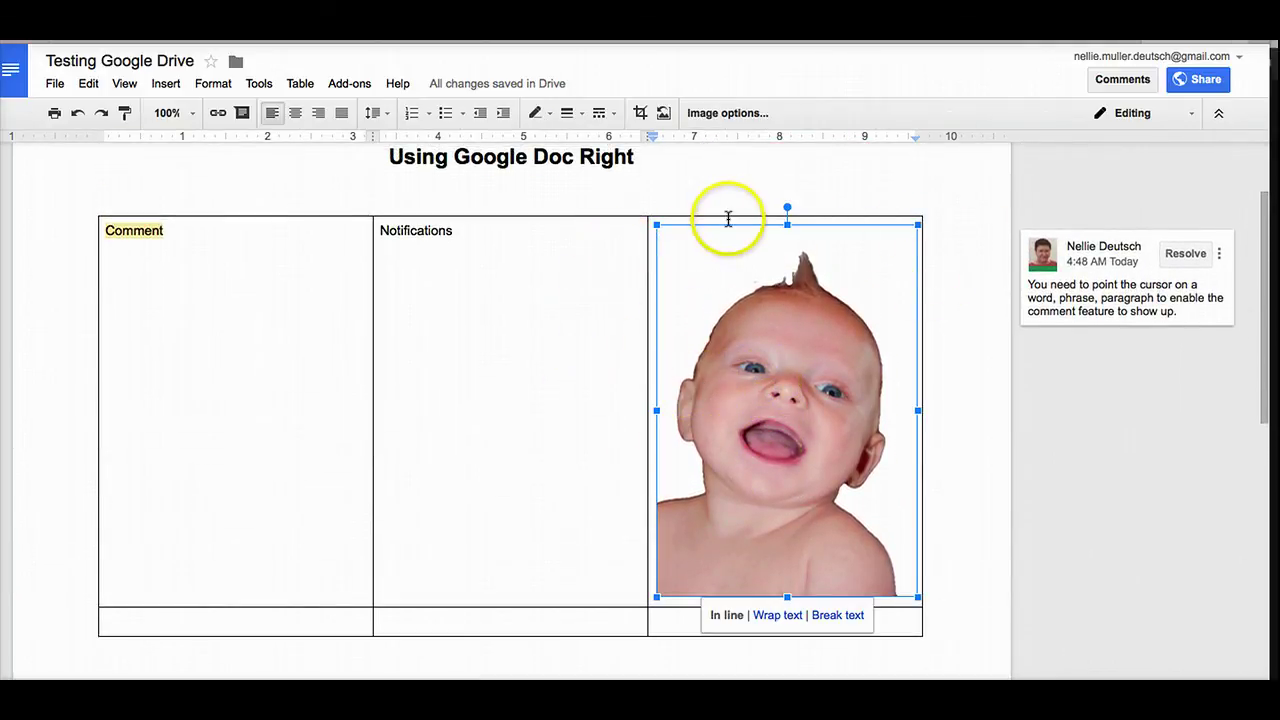
left_click_drag(657, 224, 817, 521)
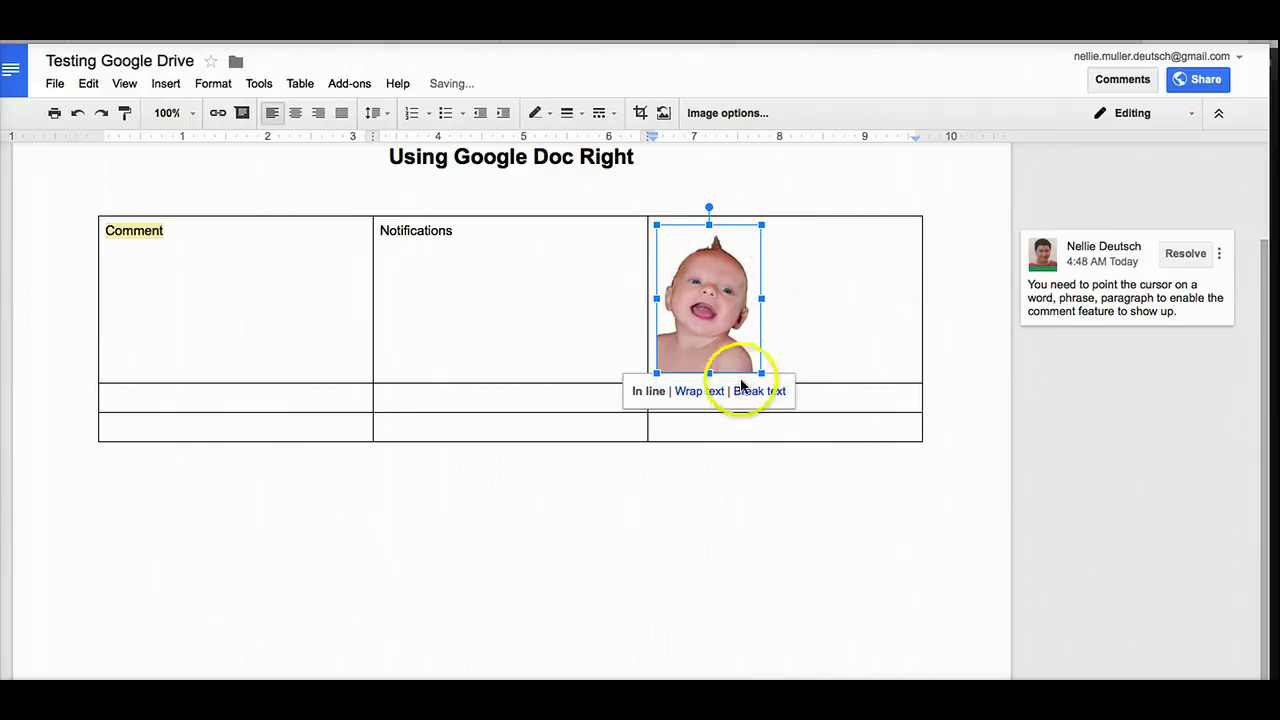
left_click(708, 392)
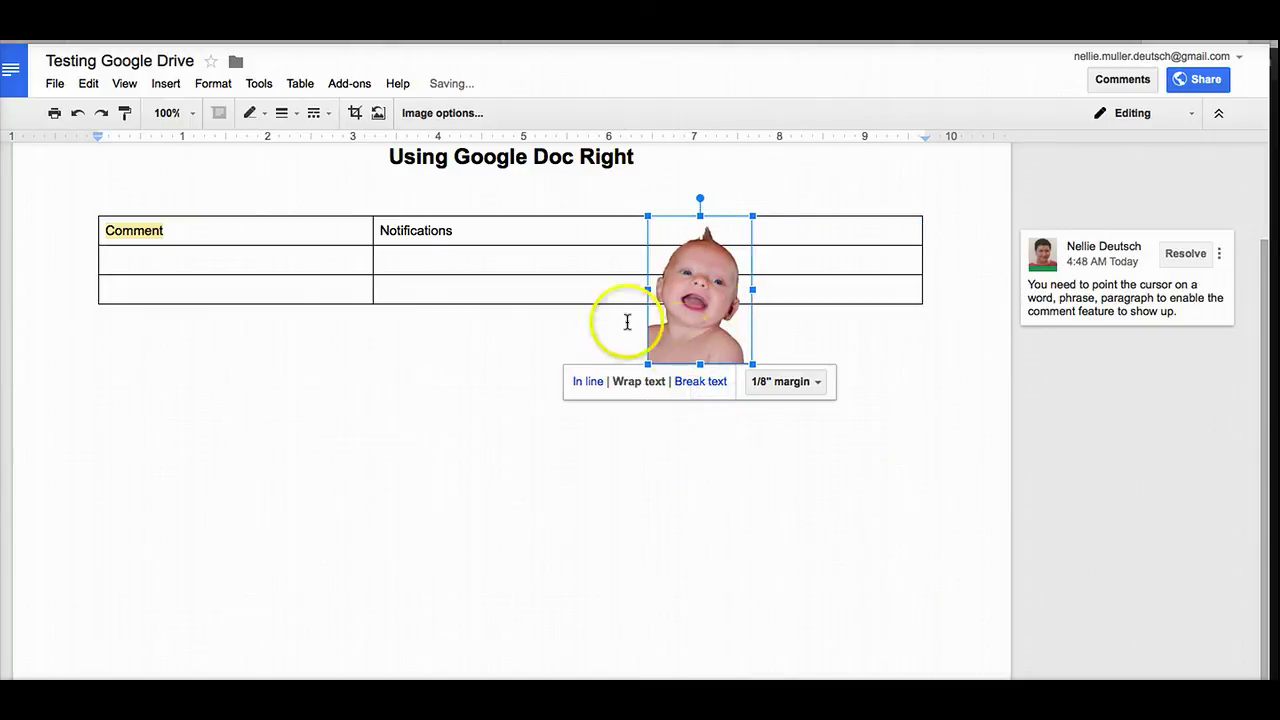
left_click(703, 382)
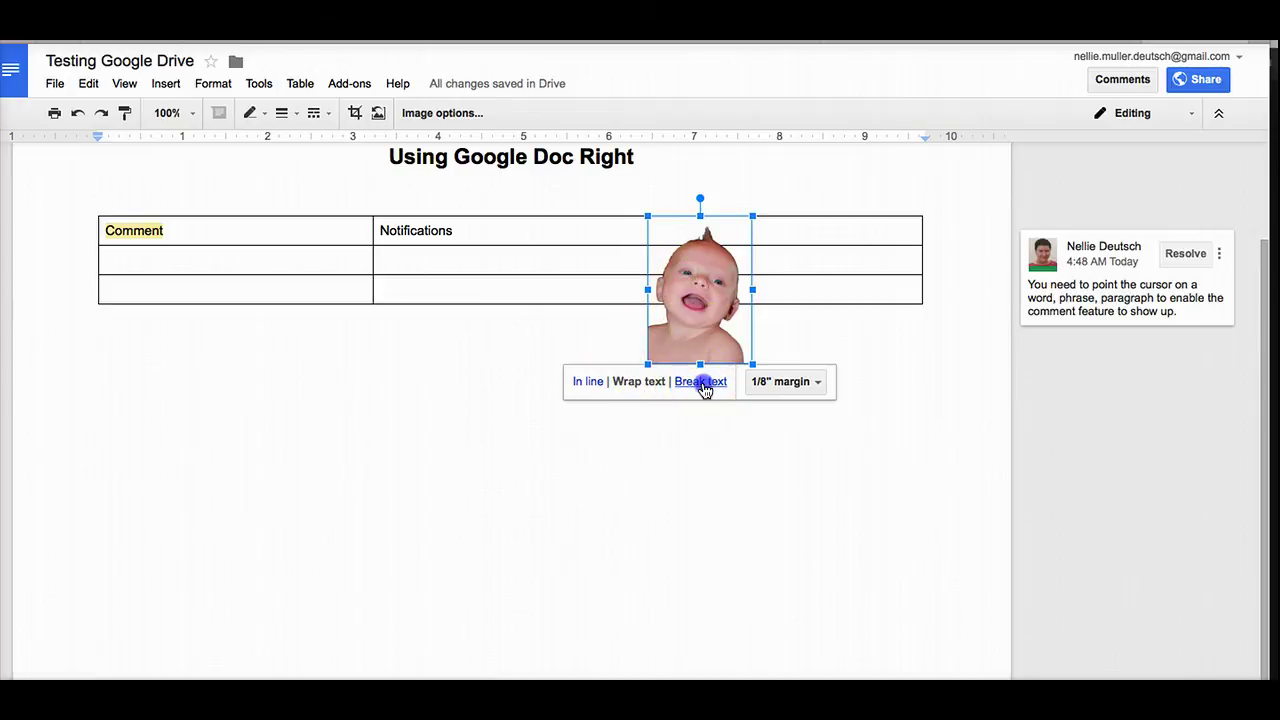
left_click(587, 381)
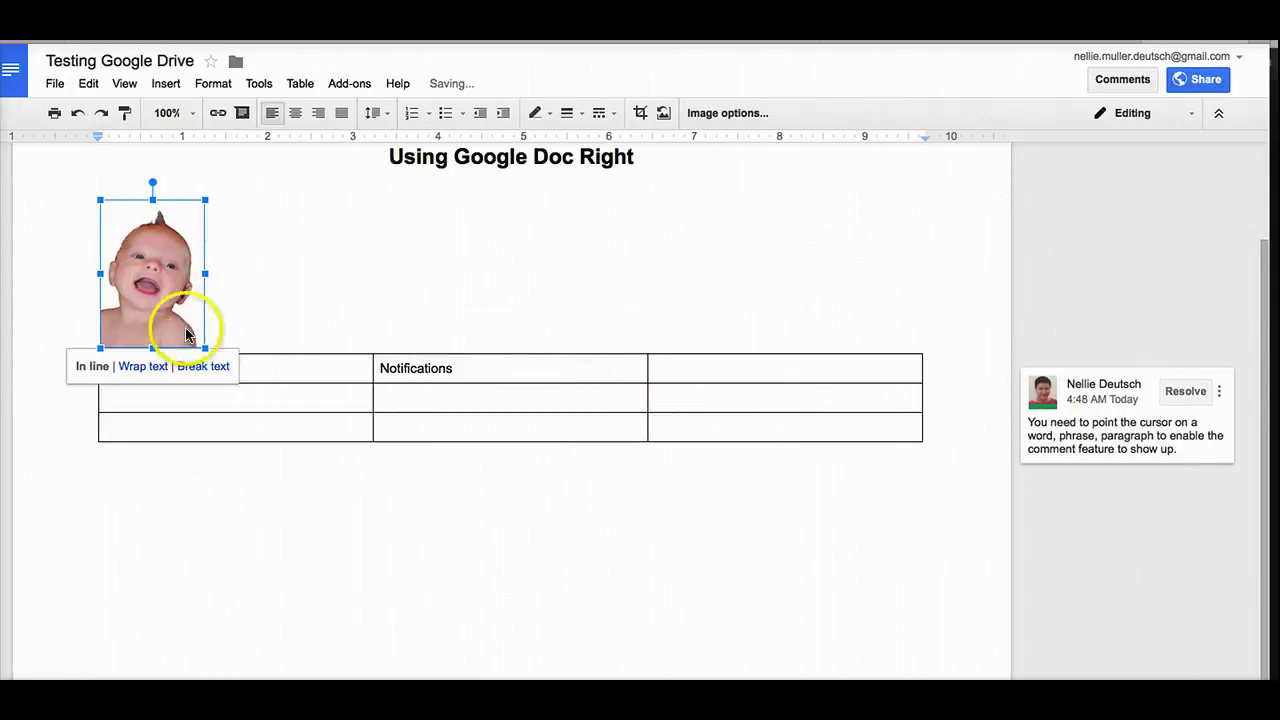
left_click(204, 368)
left_click(146, 361)
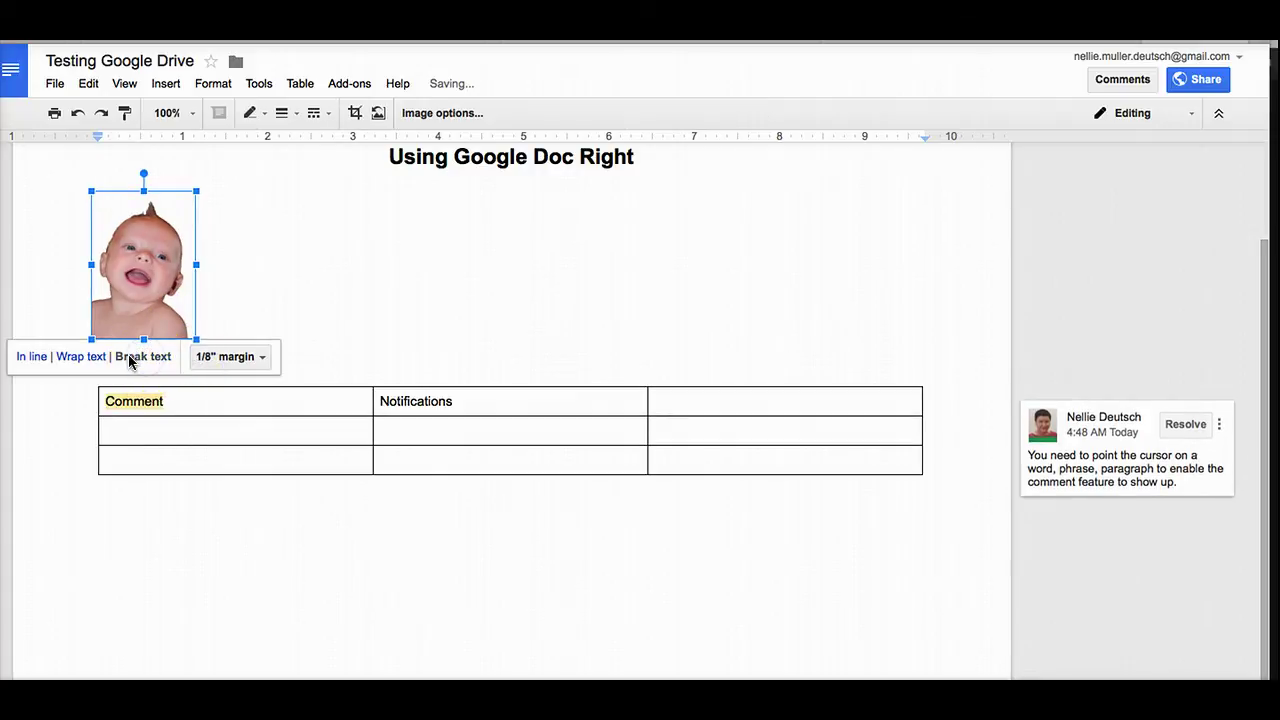
left_click(75, 358)
left_click(35, 357)
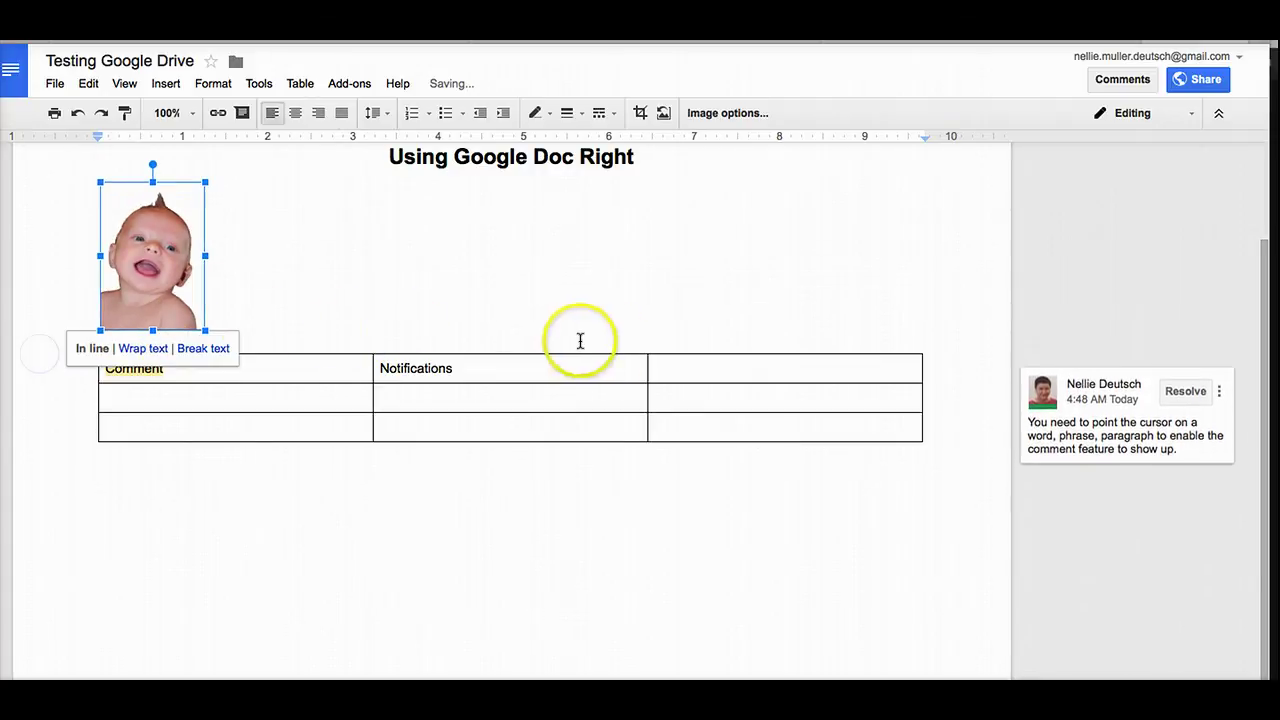
Move the baby image into the second-row cell of the third column.
left_click(455, 295)
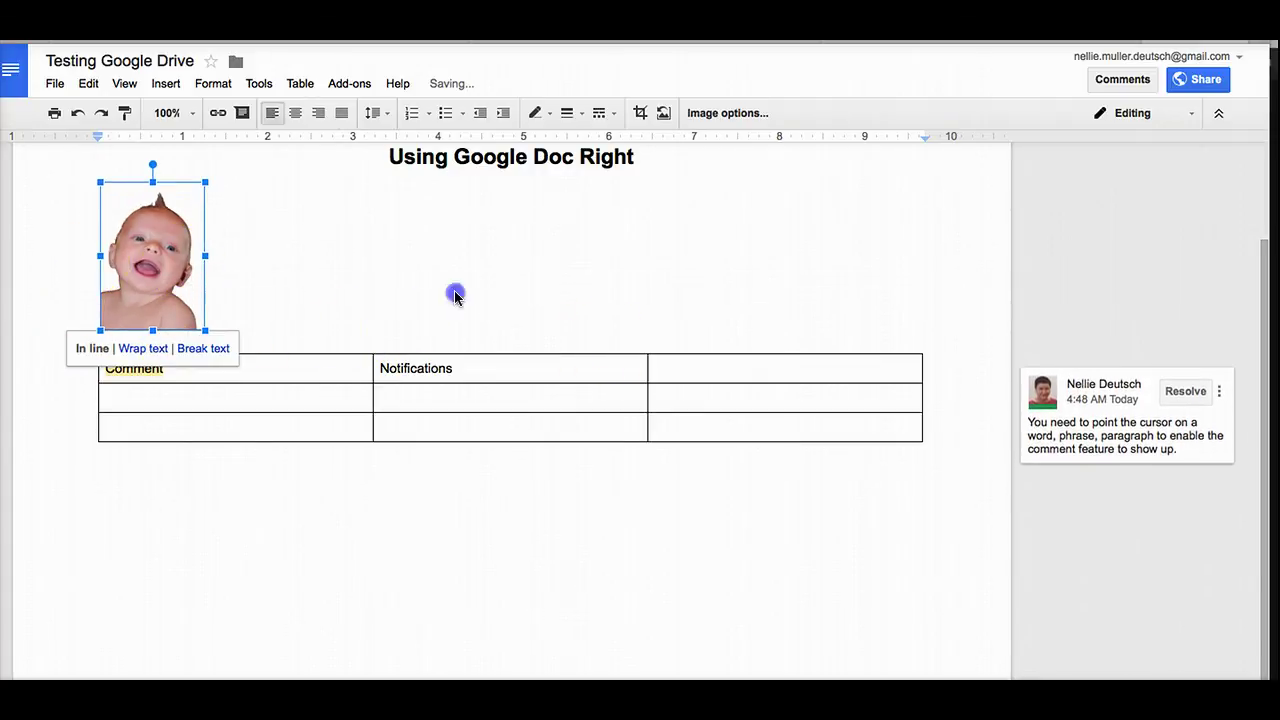
left_click(140, 245)
left_click_drag(748, 384, 740, 380)
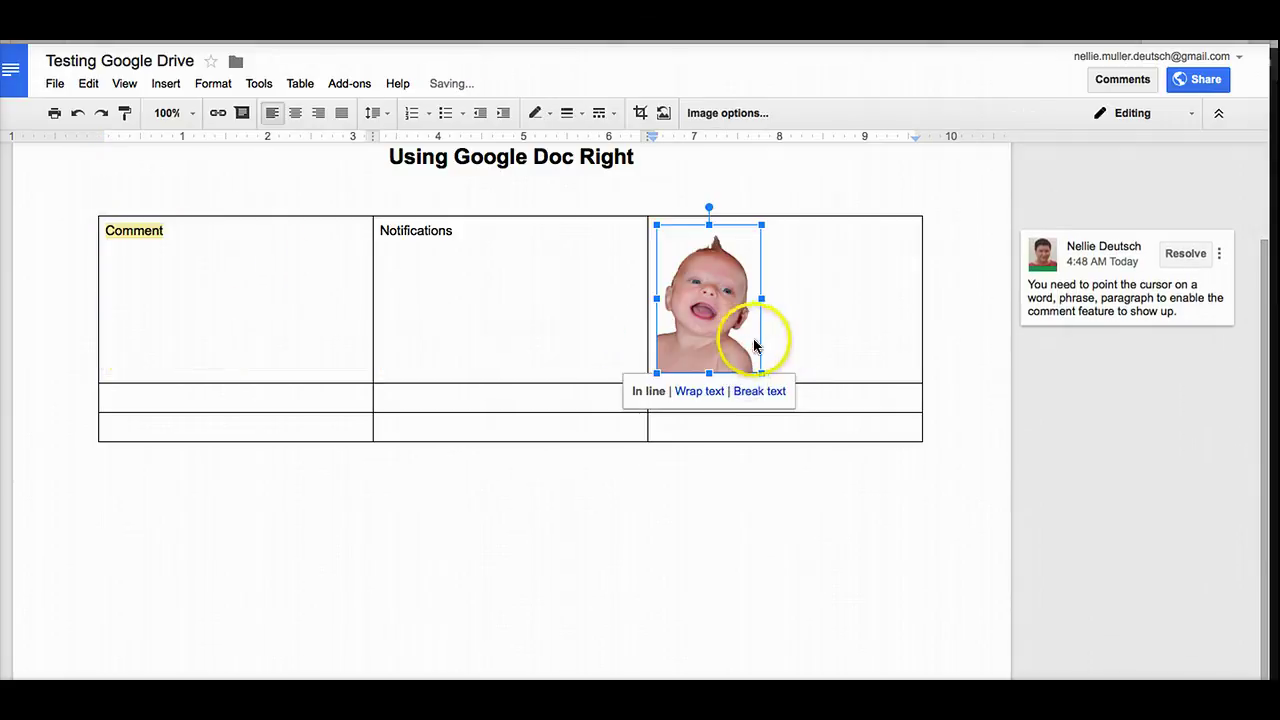
left_click(702, 289)
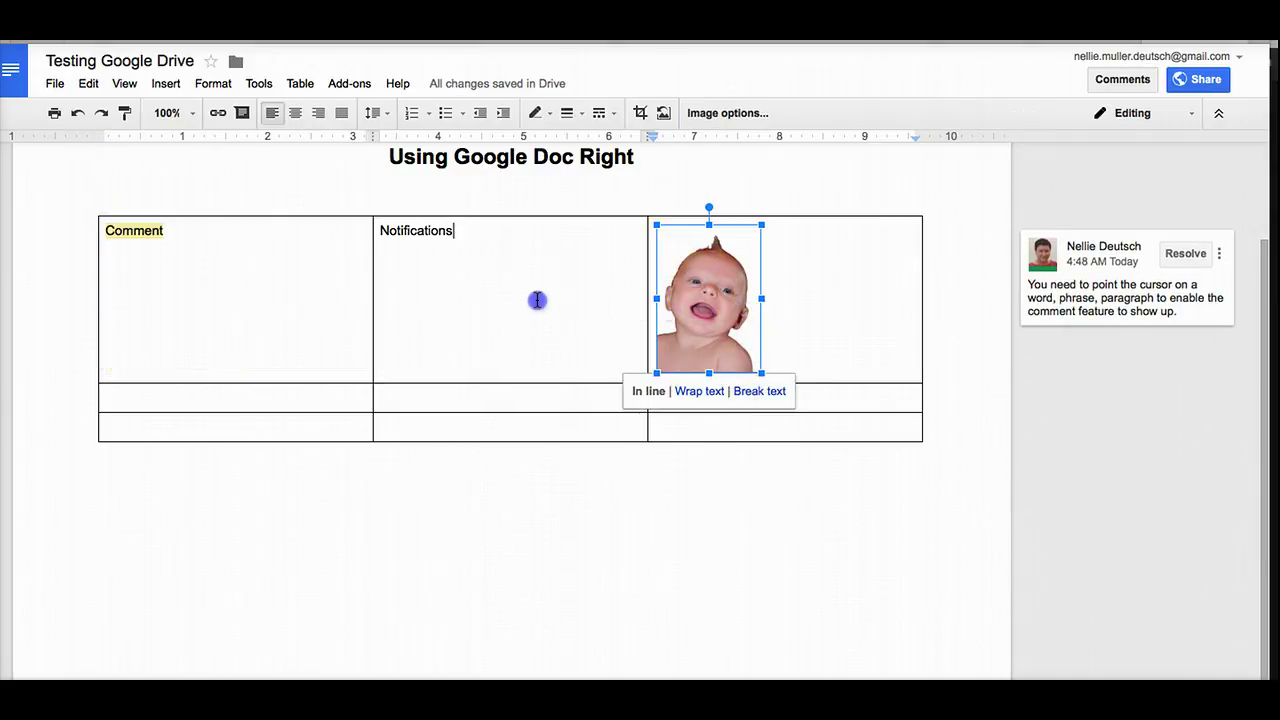
left_click(667, 311)
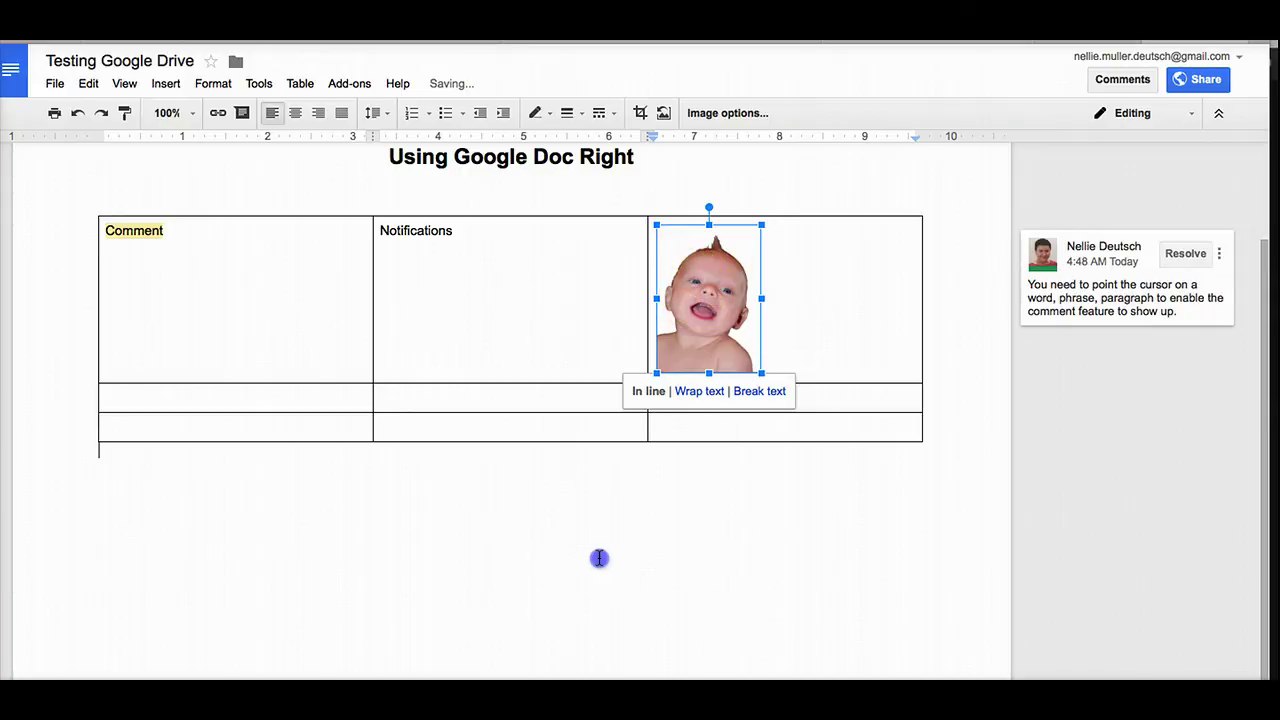
left_click_drag(599, 558, 598, 555)
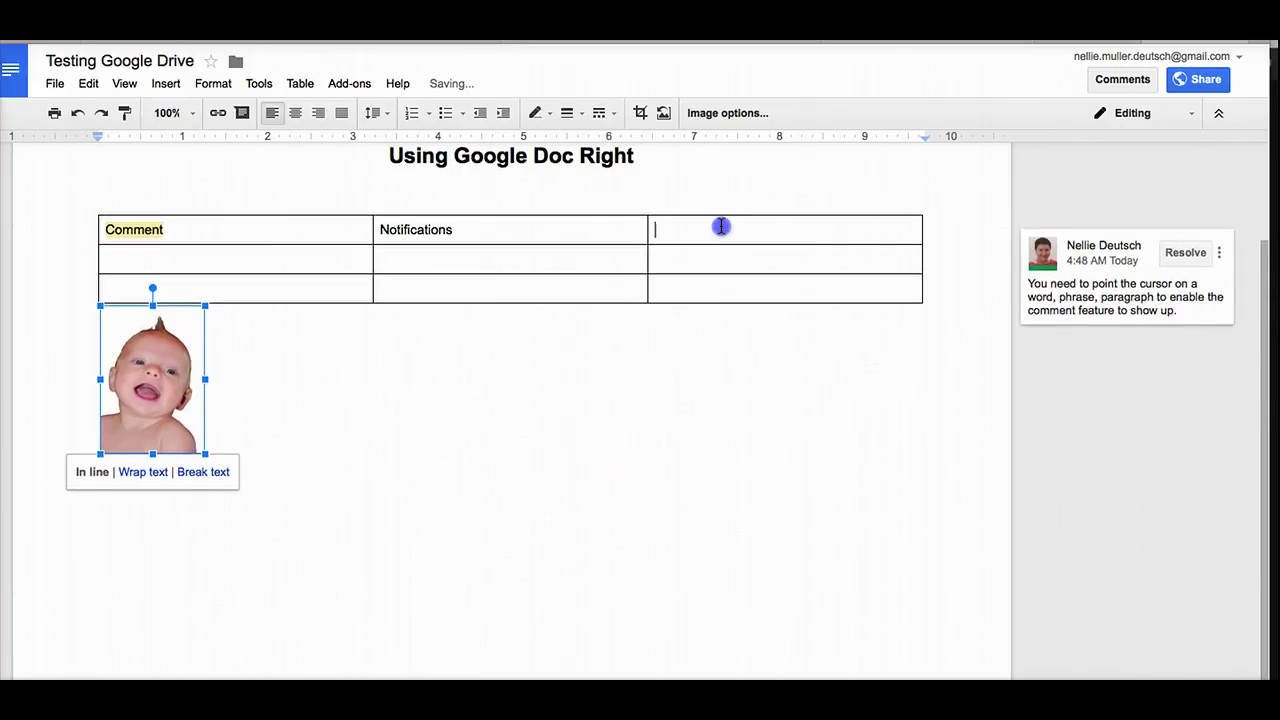
left_click_drag(721, 226, 726, 231)
left_click(826, 409)
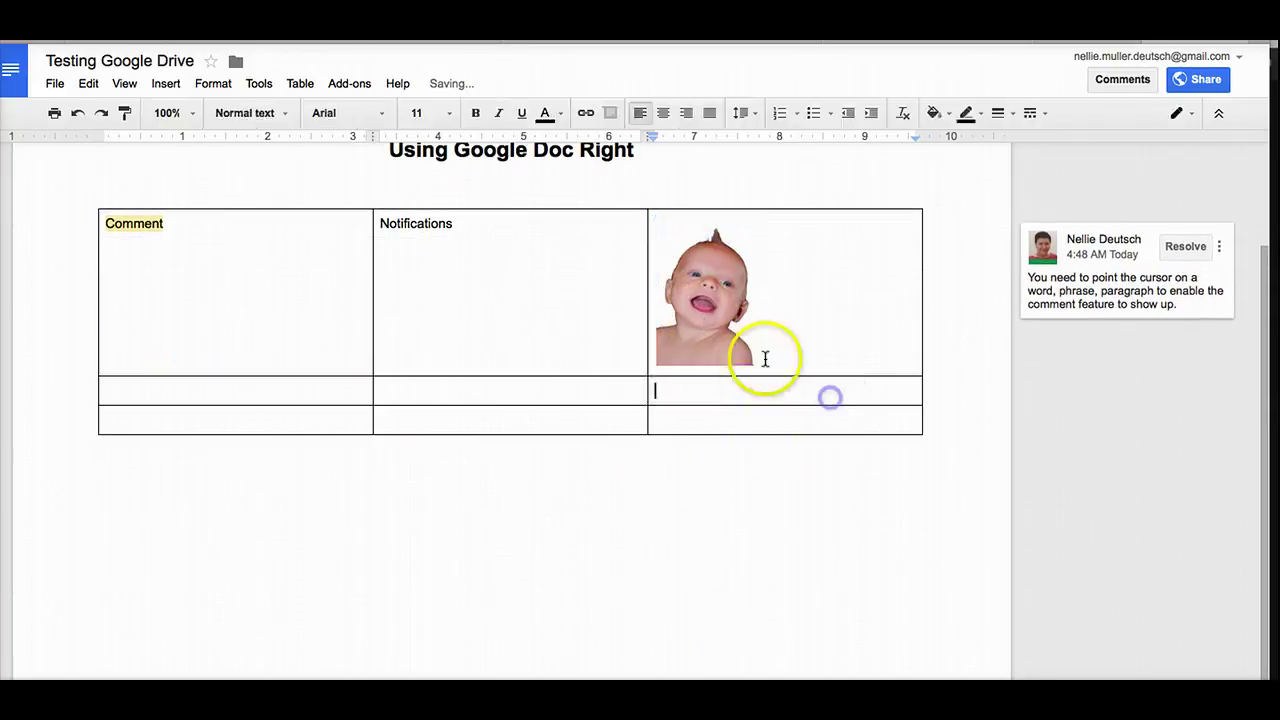
left_click(712, 300)
left_click_drag(835, 396, 835, 396)
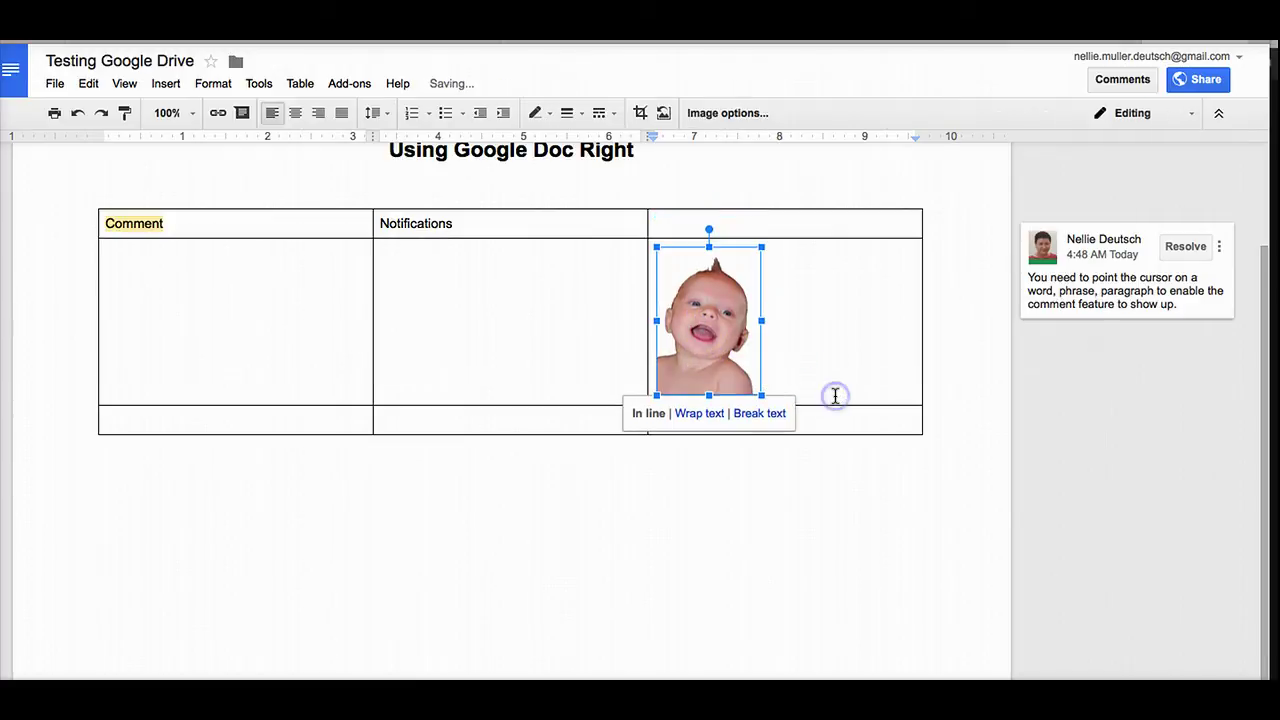
left_click(686, 620)
Undo repeatedly until the image moves, the baby image and the added comment are all removed.
left_click(705, 226)
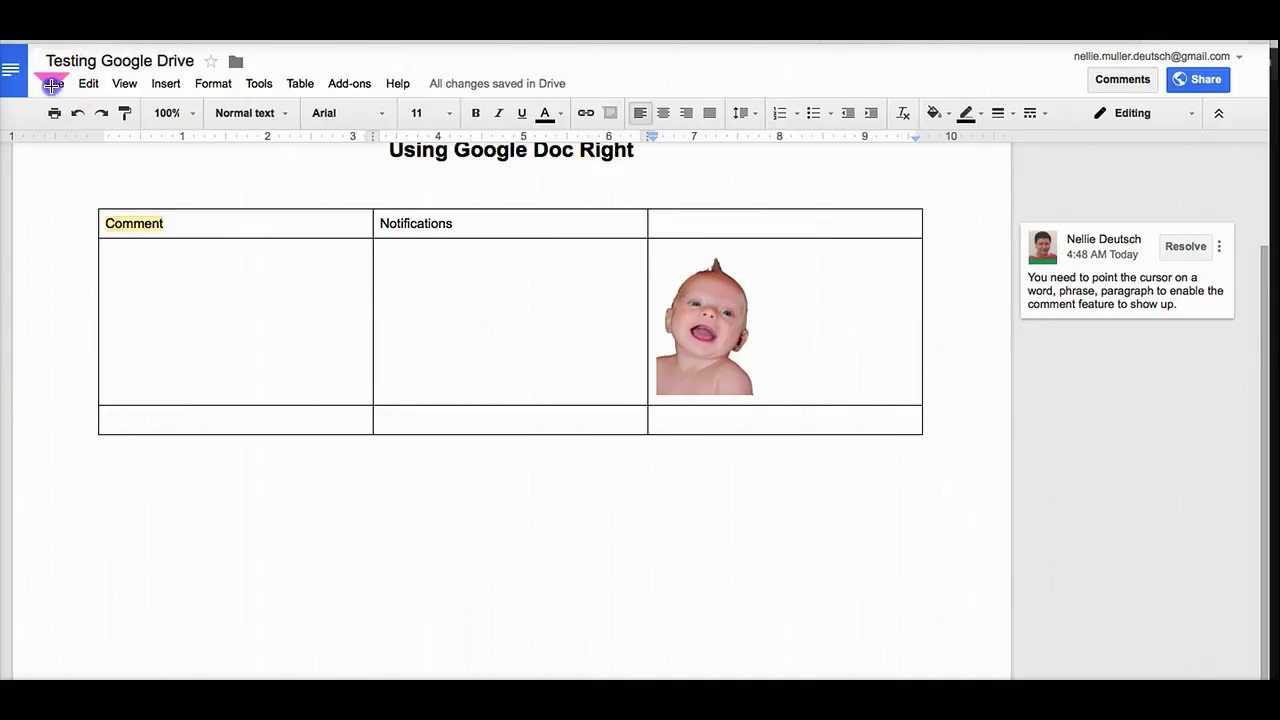
mouse_move(77, 268)
left_mouse_down()
mouse_move(69, 177)
mouse_move(649, 293)
left_mouse_up()
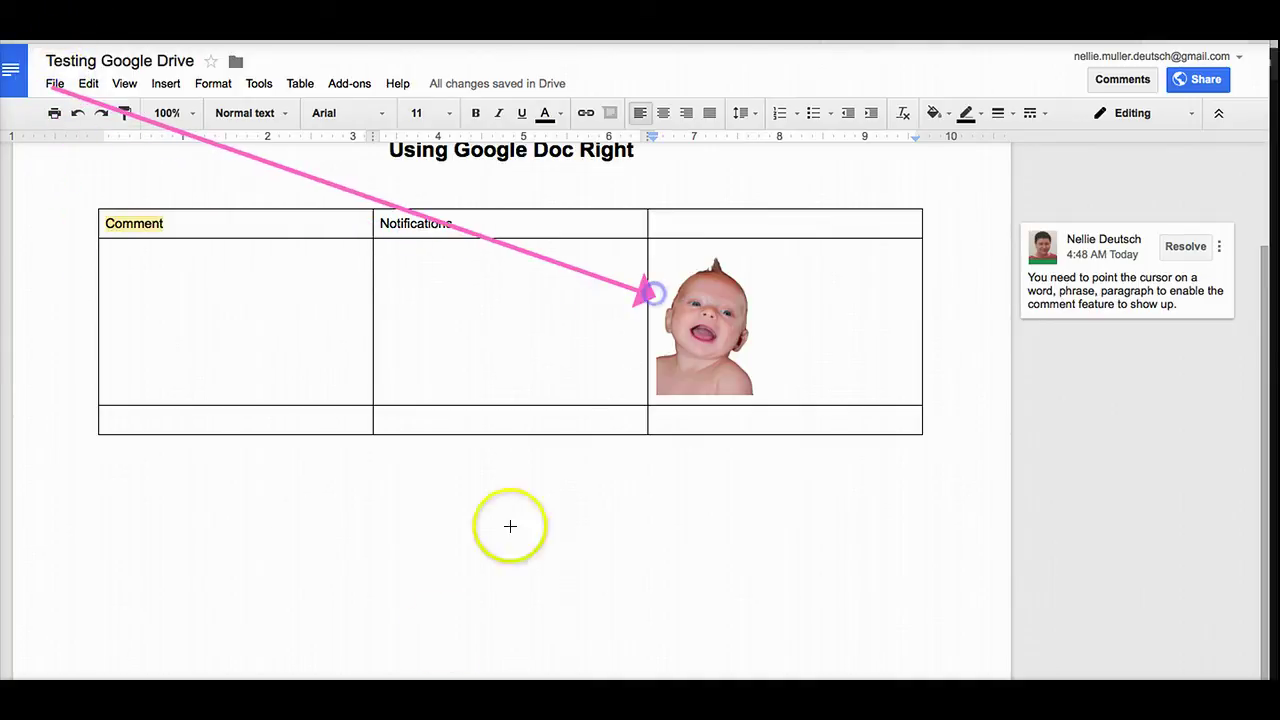
left_click(75, 114)
left_click(75, 114)
left_click(75, 114)
left_click(75, 114)
left_click(75, 114)
left_click(75, 114)
left_click(75, 114)
left_click(75, 114)
left_click(75, 114)
left_click(75, 114)
left_click(77, 116)
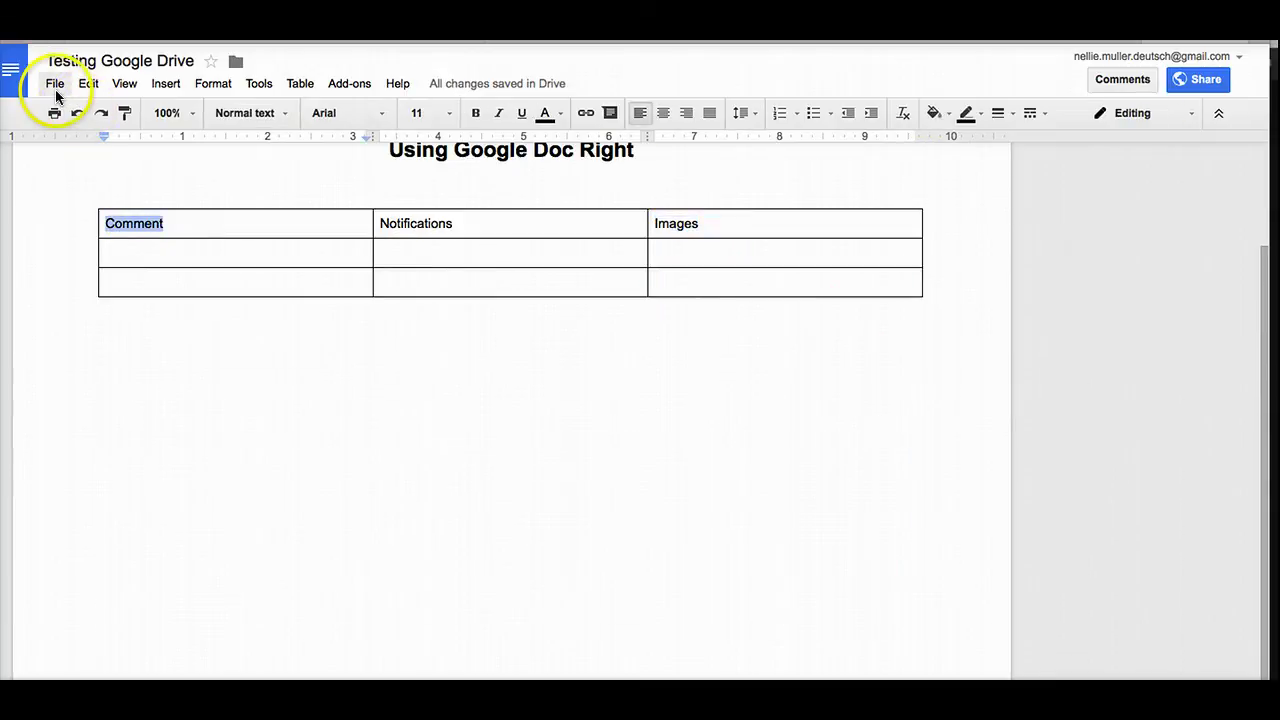
left_click(55, 85)
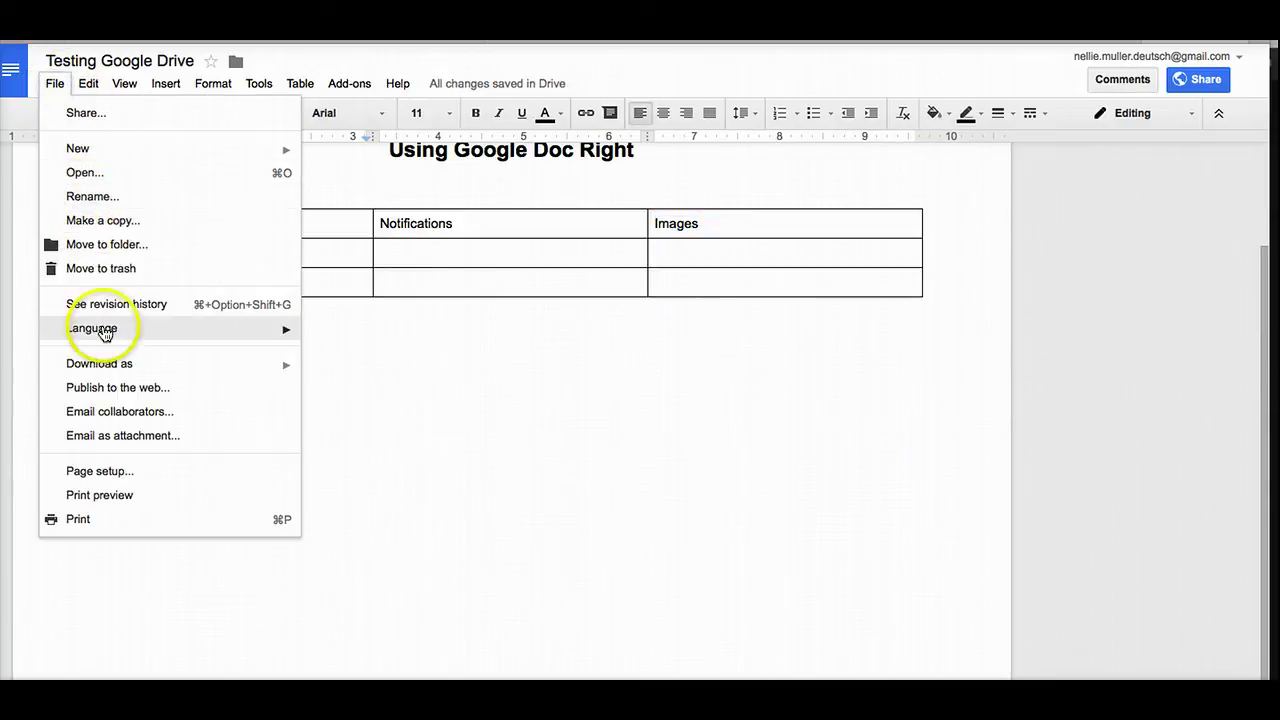
Restore the 11:57 AM revision from revision history and place the caret in the empty third heading.
left_click(129, 308)
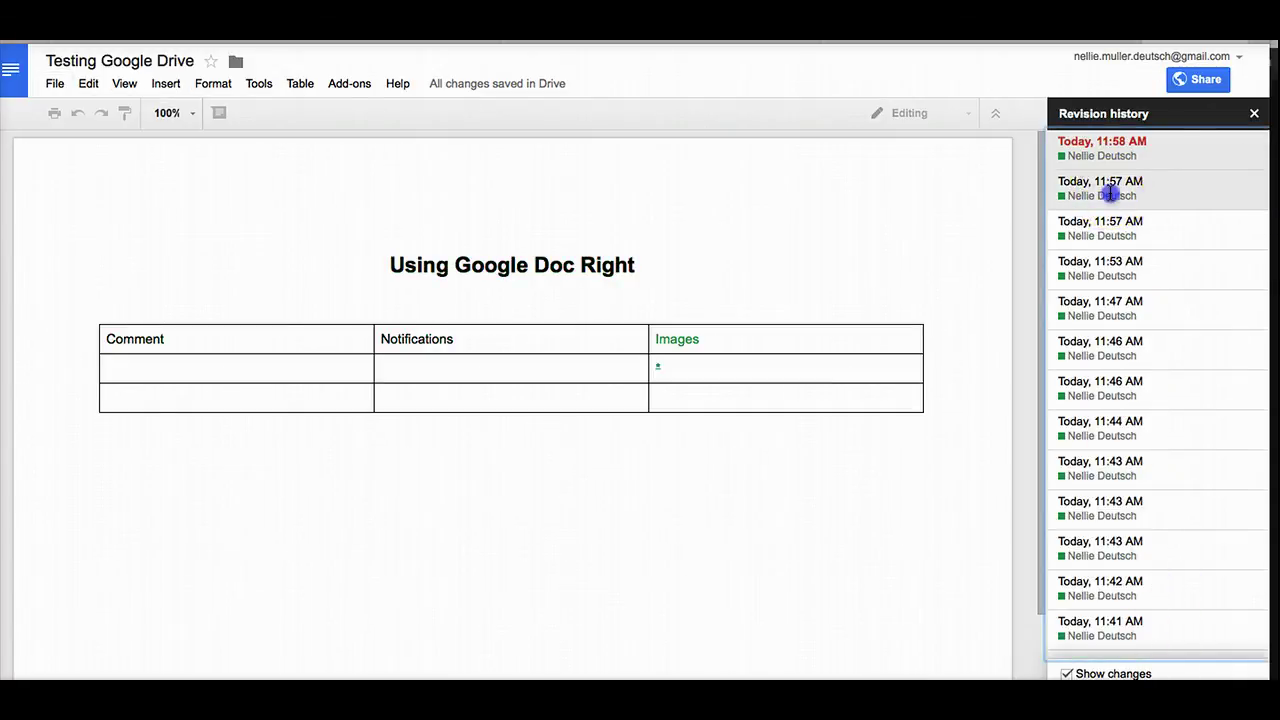
left_click(1109, 190)
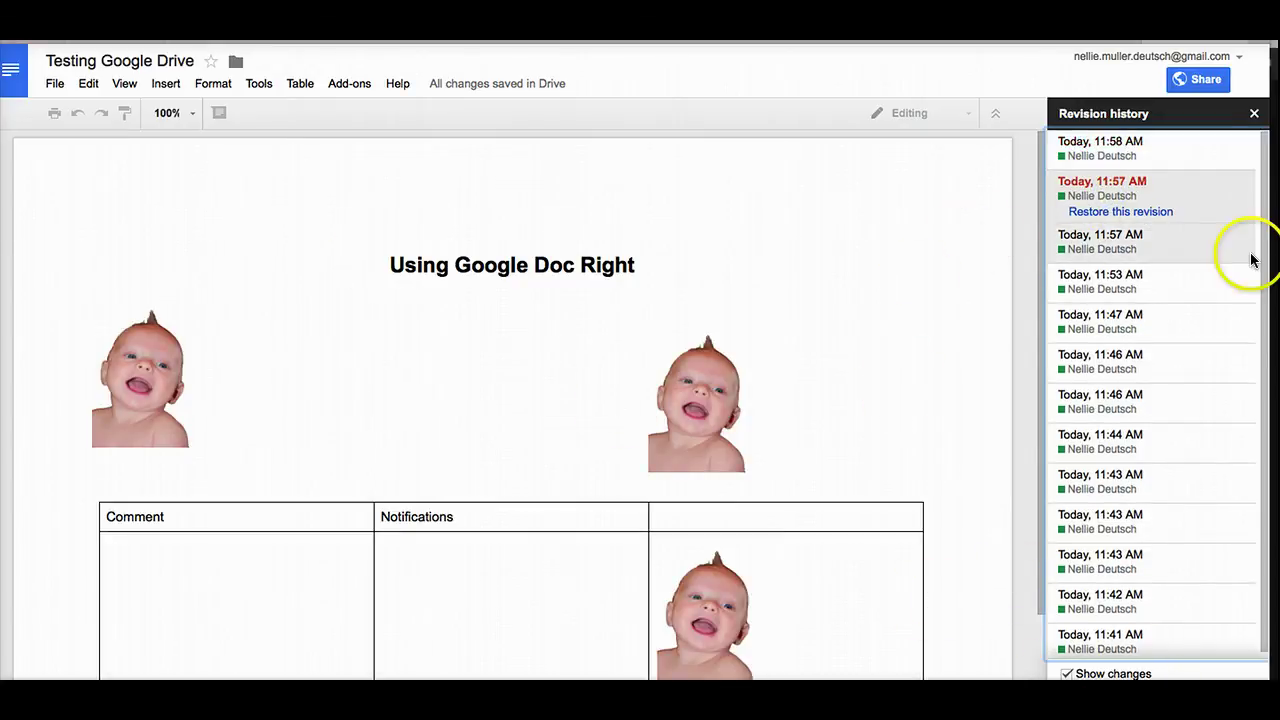
left_click(1122, 212)
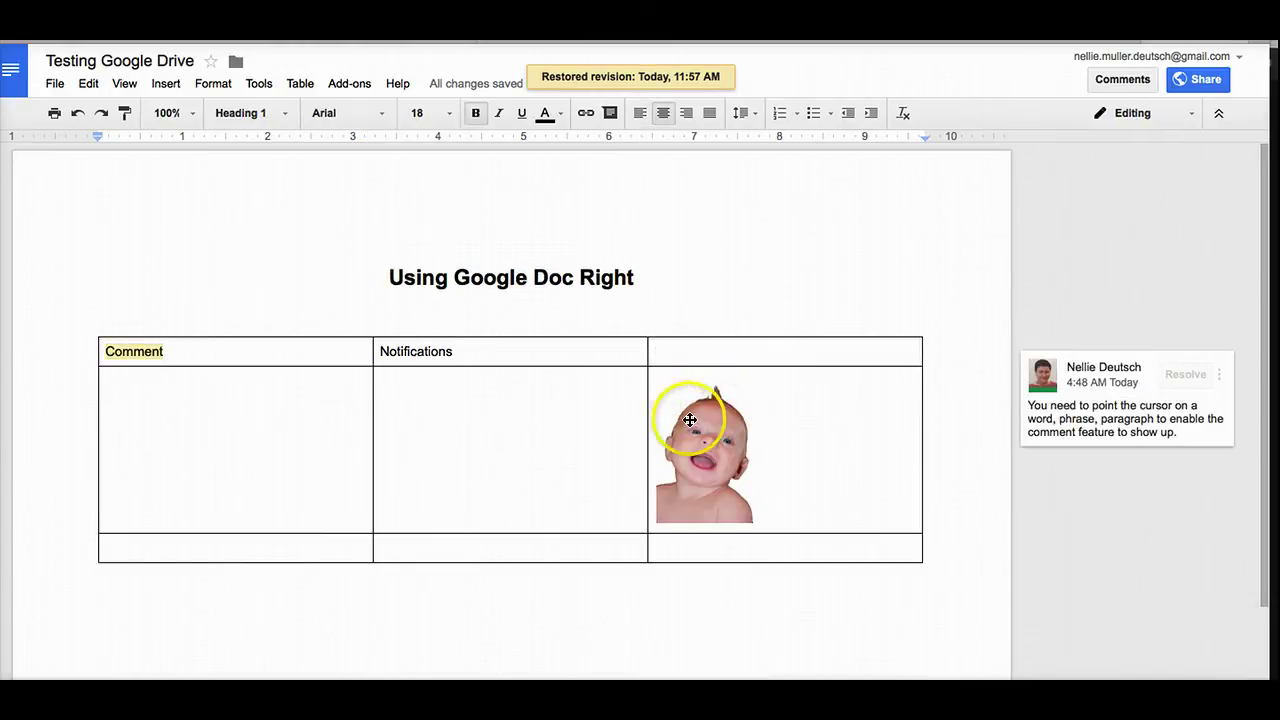
left_click(674, 355)
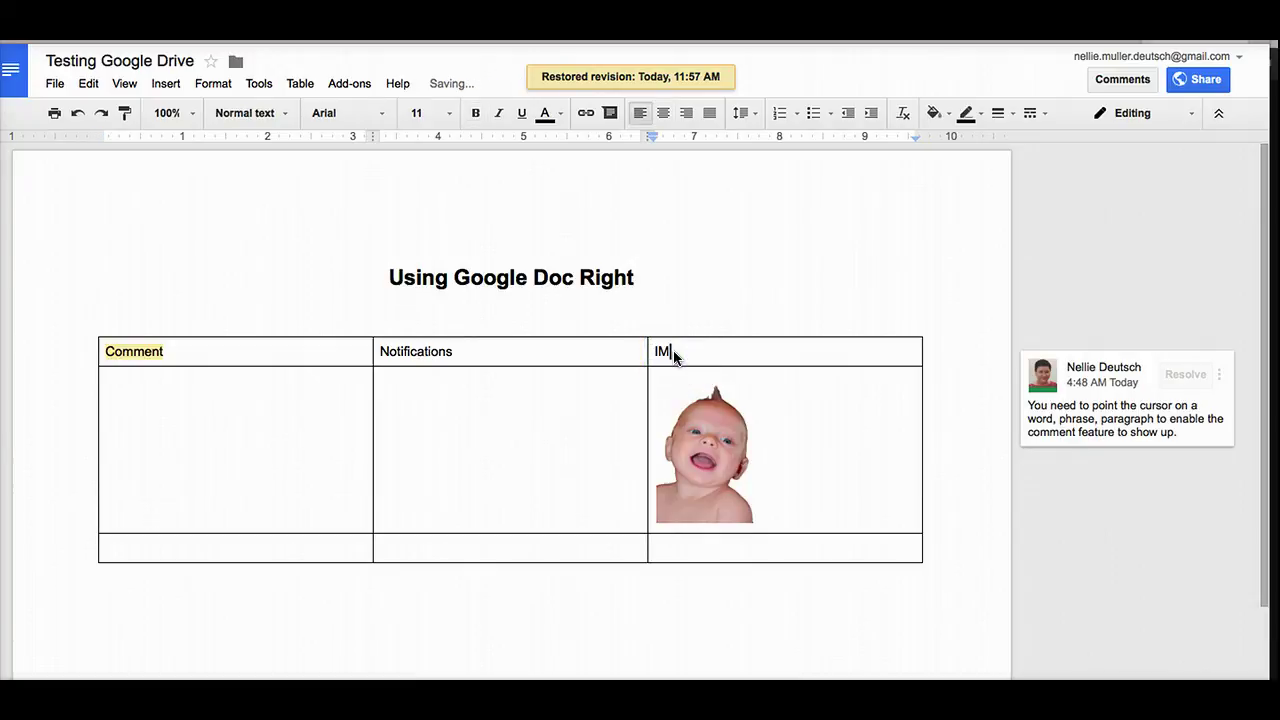